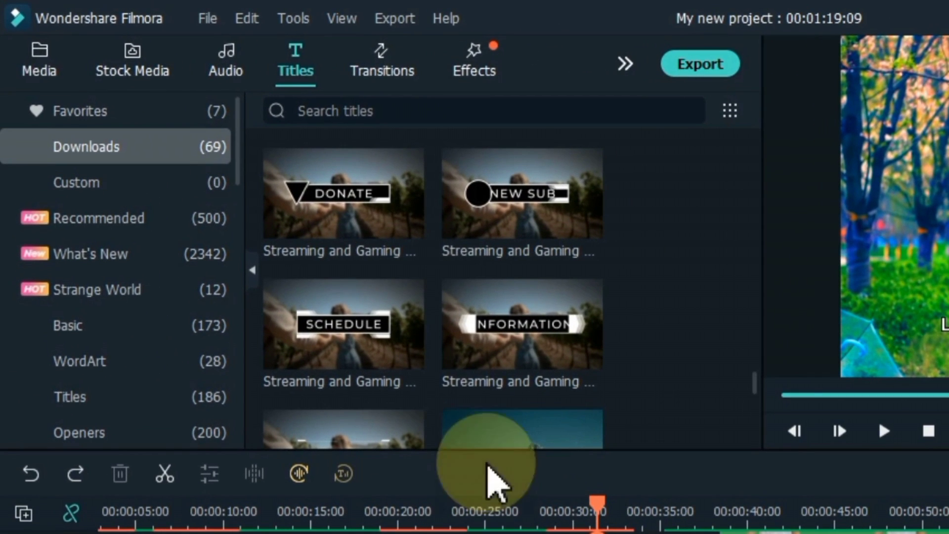
# Add a Dissolve transition between the first clip and h89j, and preview it.
pyautogui.click(390, 88)
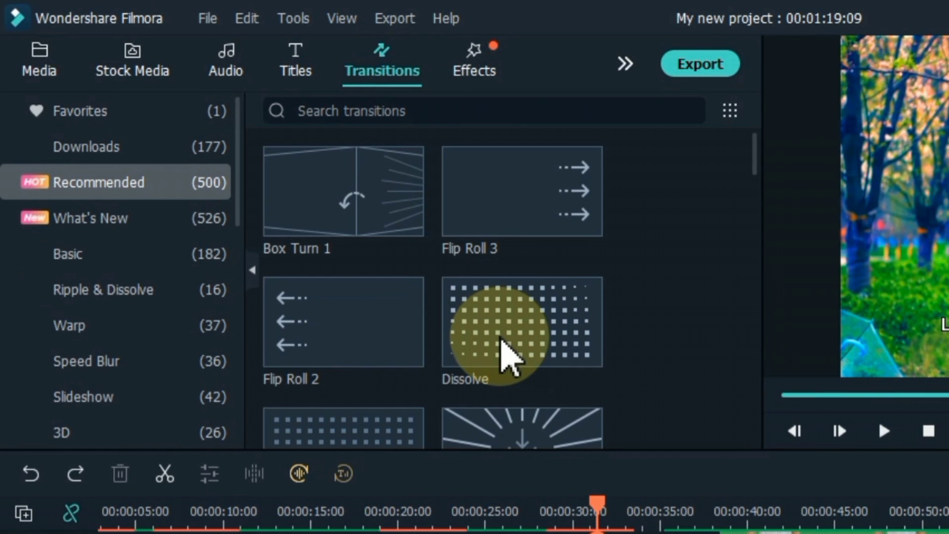
pyautogui.moveTo(502, 341); pyautogui.dragTo(542, 533)
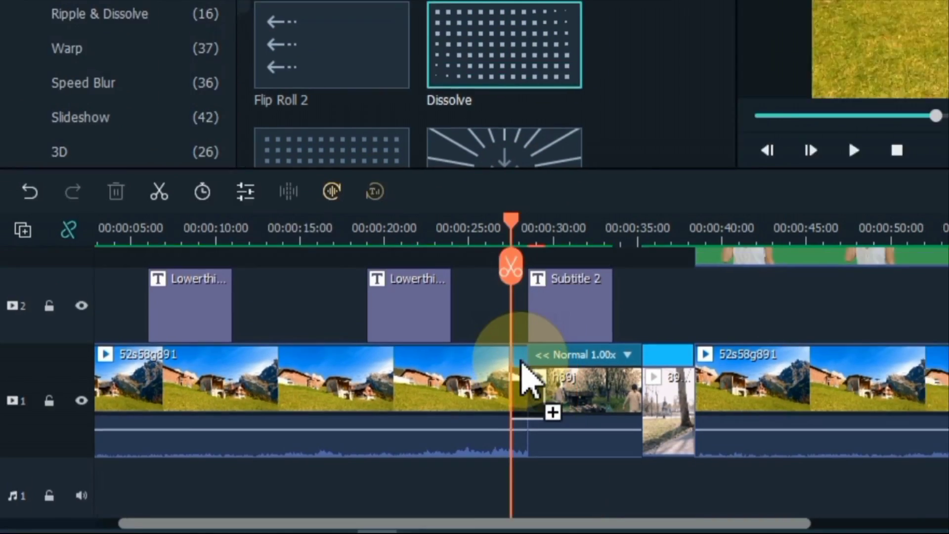
pyautogui.moveTo(523, 367); pyautogui.dragTo(518, 363)
pyautogui.press('space')
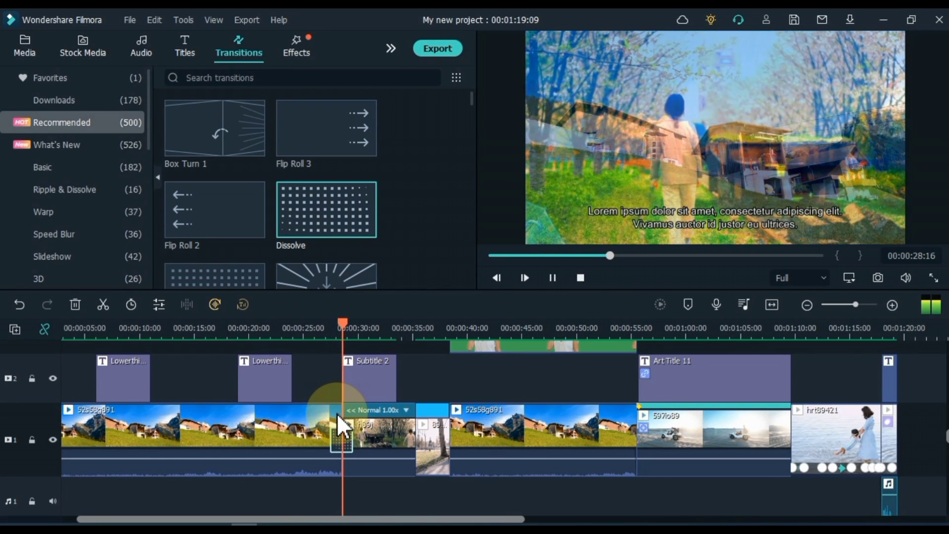
pyautogui.press('space')
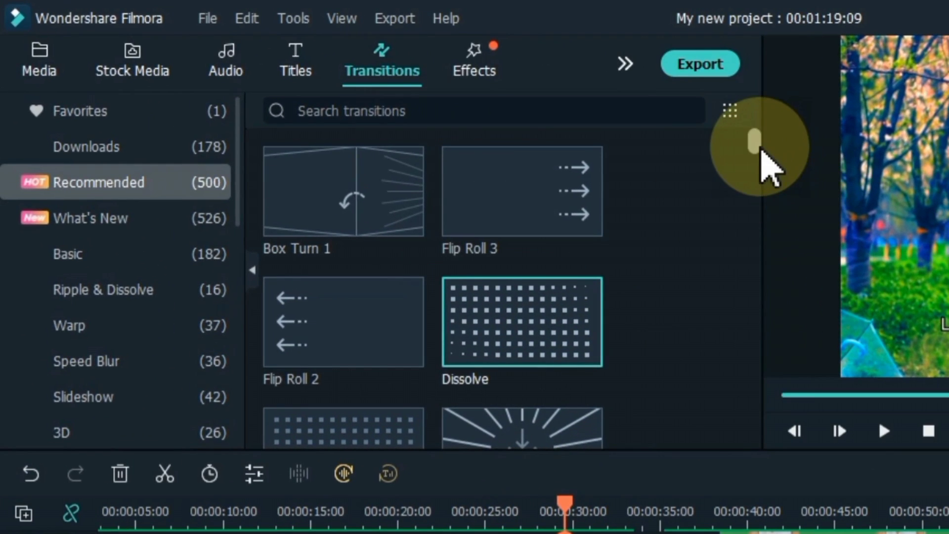
# Add Transition06 at the 89 / 52s58g891 clip junction and preview it.
pyautogui.moveTo(761, 151); pyautogui.dragTo(763, 198)
pyautogui.moveTo(351, 238); pyautogui.dragTo(716, 533)
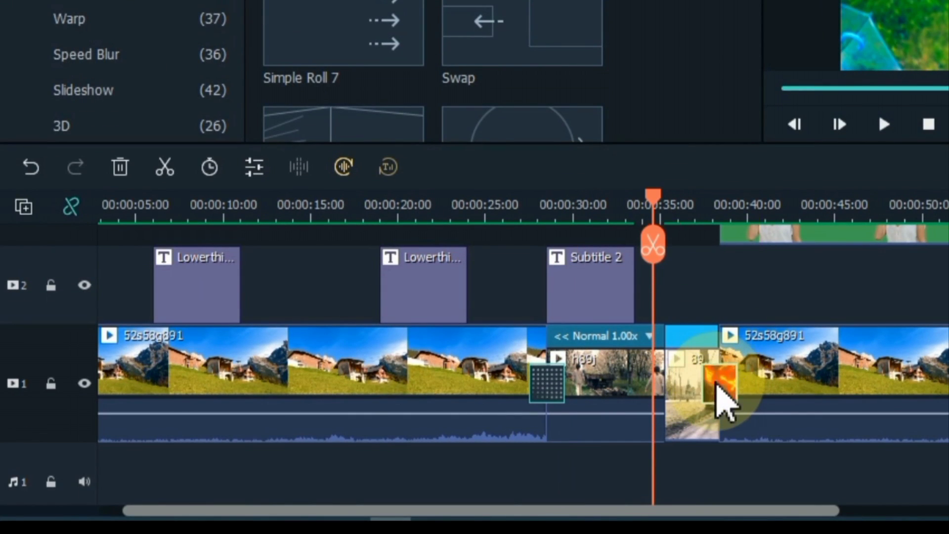
pyautogui.moveTo(725, 401); pyautogui.dragTo(721, 393)
pyautogui.click(707, 216)
pyautogui.press('space')
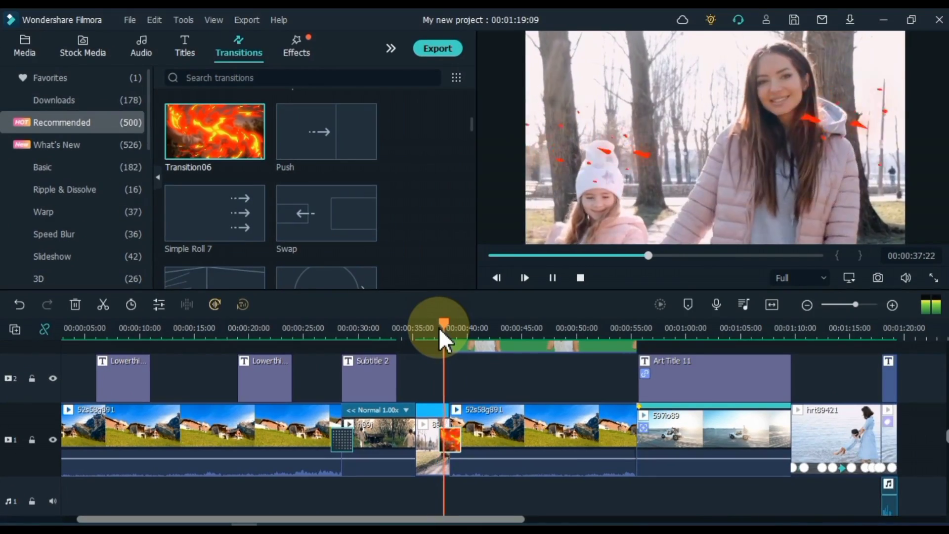
pyautogui.press('space')
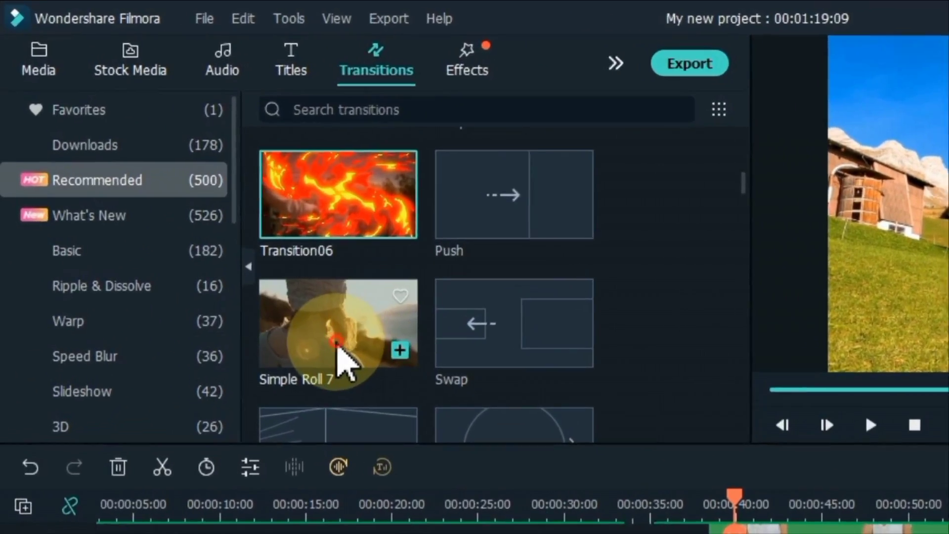
# Add Simple Roll 7 between the h89j and 89 clips and preview it.
pyautogui.moveTo(212, 235); pyautogui.dragTo(415, 436)
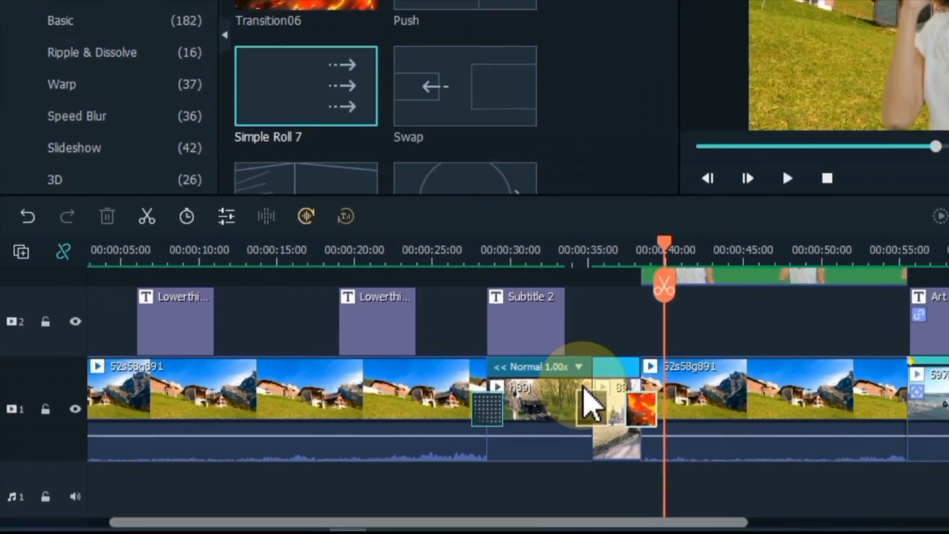
pyautogui.moveTo(591, 405); pyautogui.dragTo(591, 406)
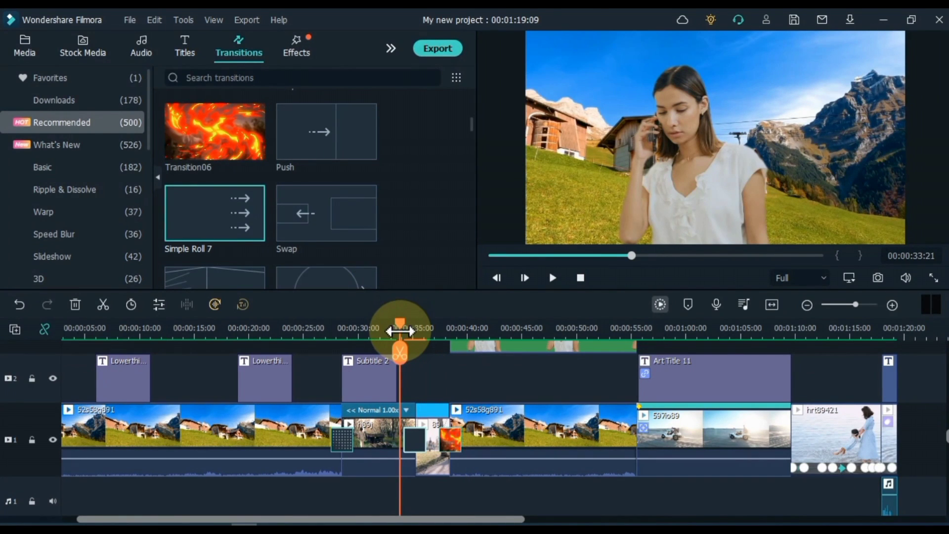
pyautogui.press('space')
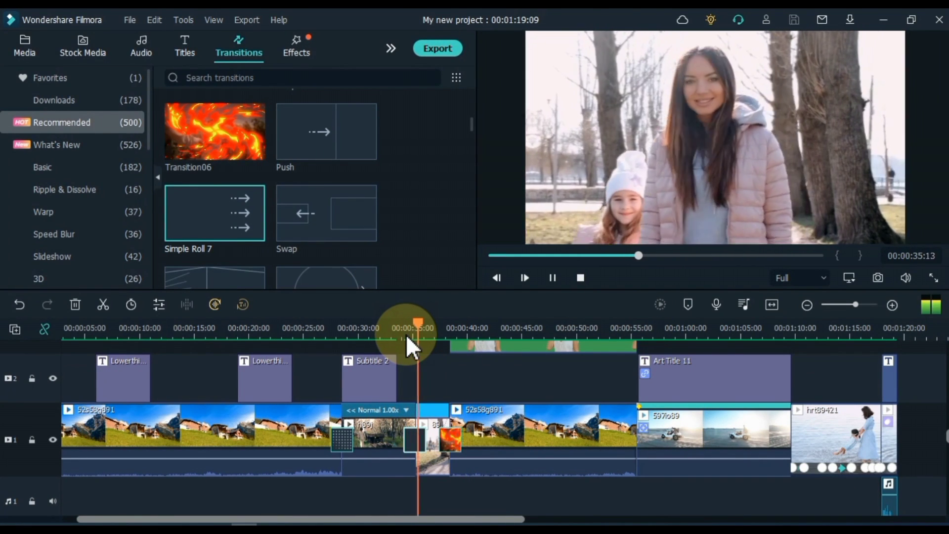
pyautogui.press('space')
# Preview Box Turn 2 and add it at the clip junction near 55 seconds.
pyautogui.click(626, 327)
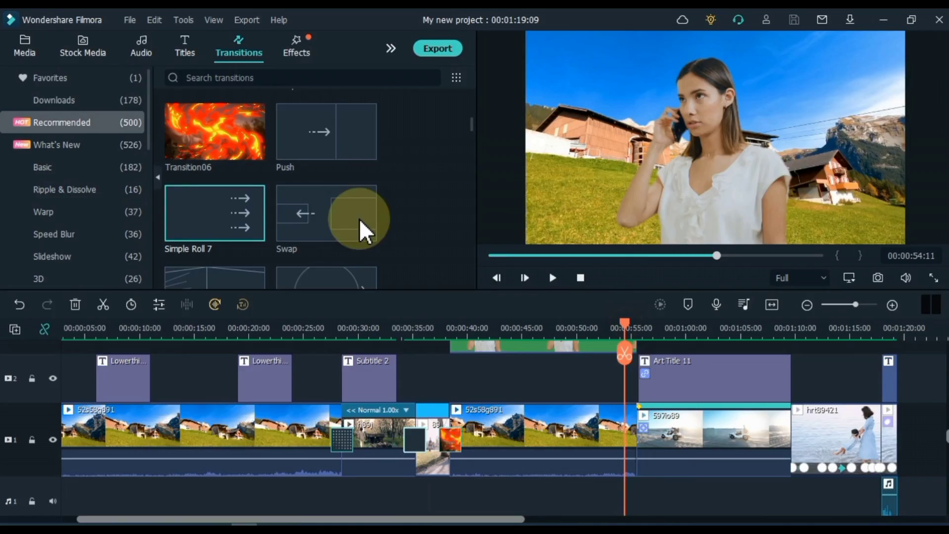
pyautogui.scroll(-4, 297, 213)
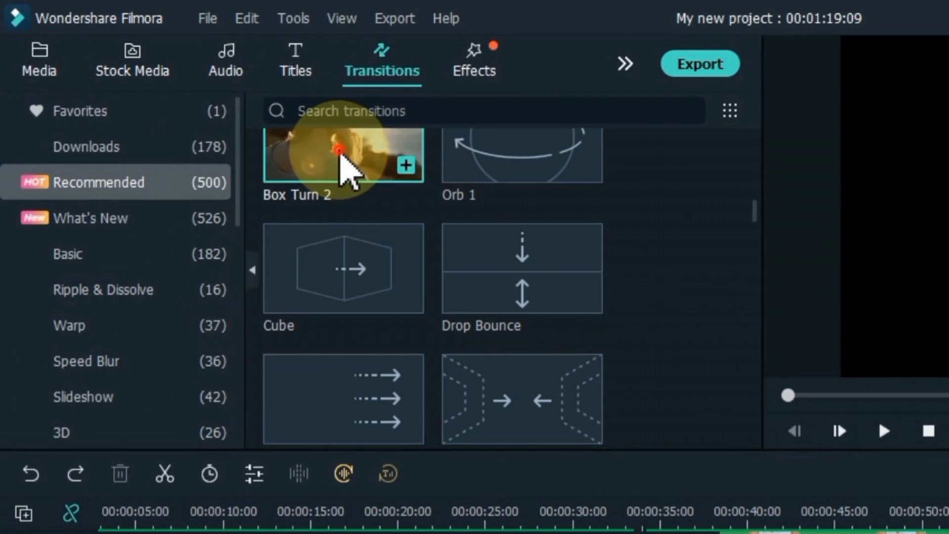
pyautogui.click(346, 166)
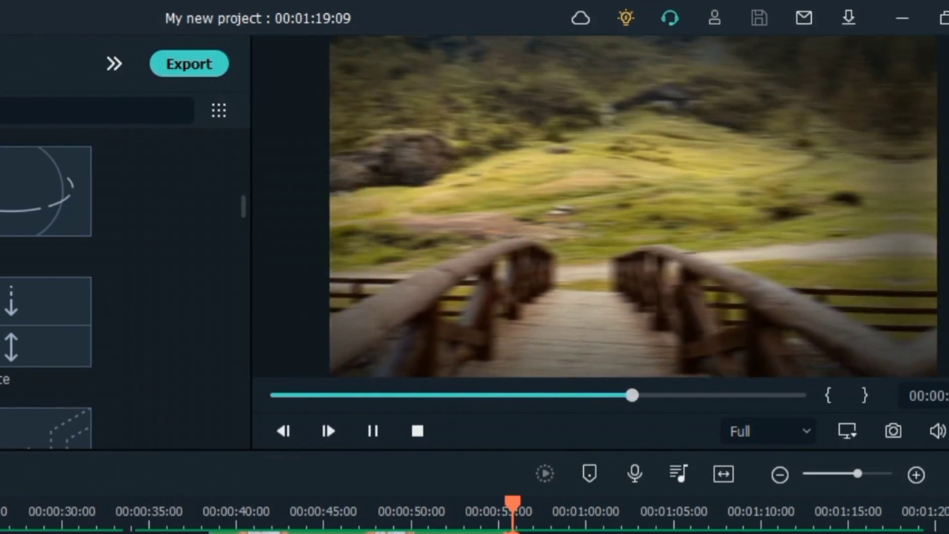
pyautogui.moveTo(0, 191)
pyautogui.mouseDown()
pyautogui.moveTo(0, 290)
pyautogui.moveTo(513, 533)
pyautogui.mouseUp()
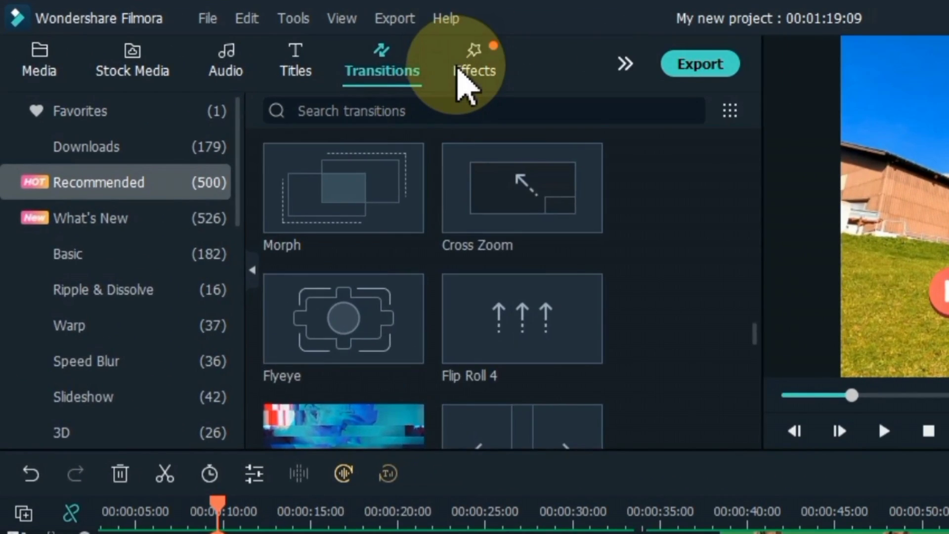
# Add the downloaded EdgeScale effect to track 4 at the playhead near 40 seconds.
pyautogui.click(289, 53)
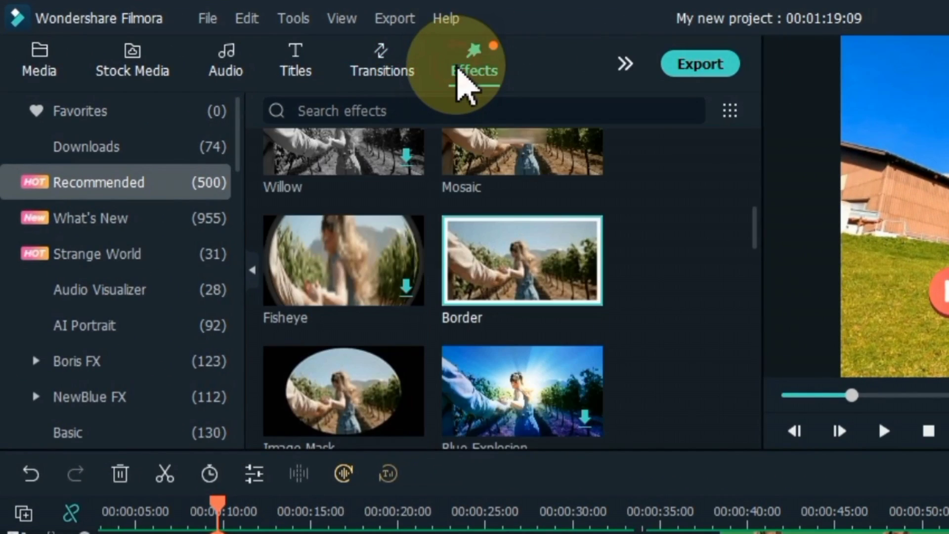
pyautogui.scroll(5, 554, 433)
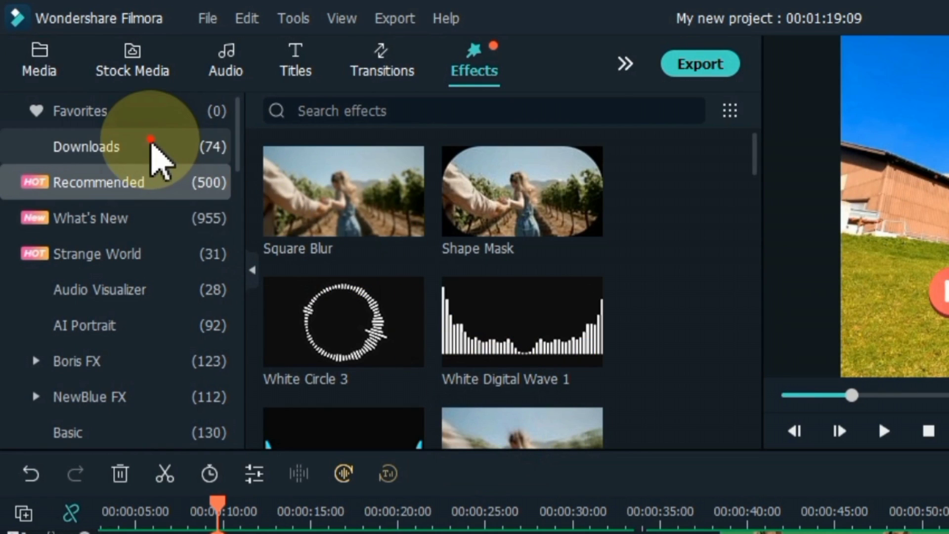
pyautogui.click(152, 143)
pyautogui.moveTo(497, 304)
pyautogui.scroll(-15, 498, 299)
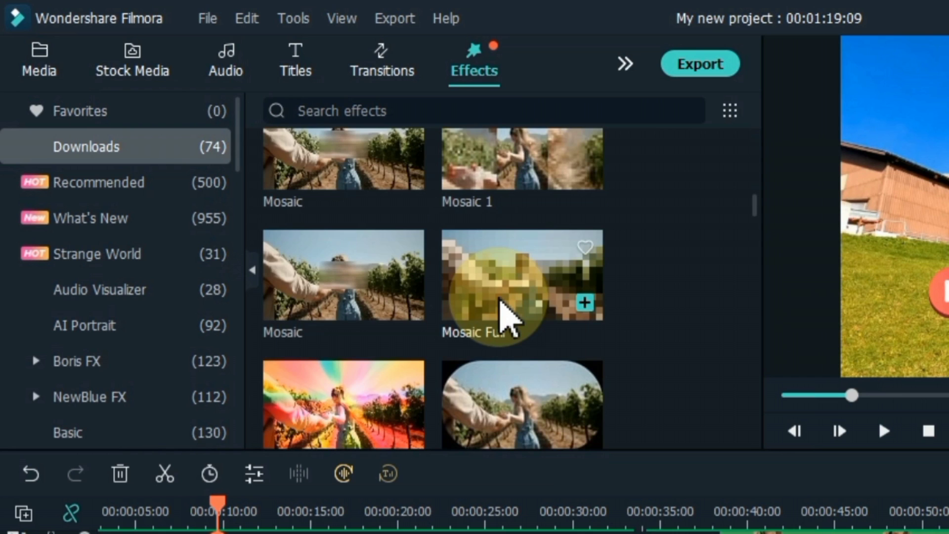
pyautogui.scroll(-5, 500, 302)
pyautogui.scroll(5, 509, 316)
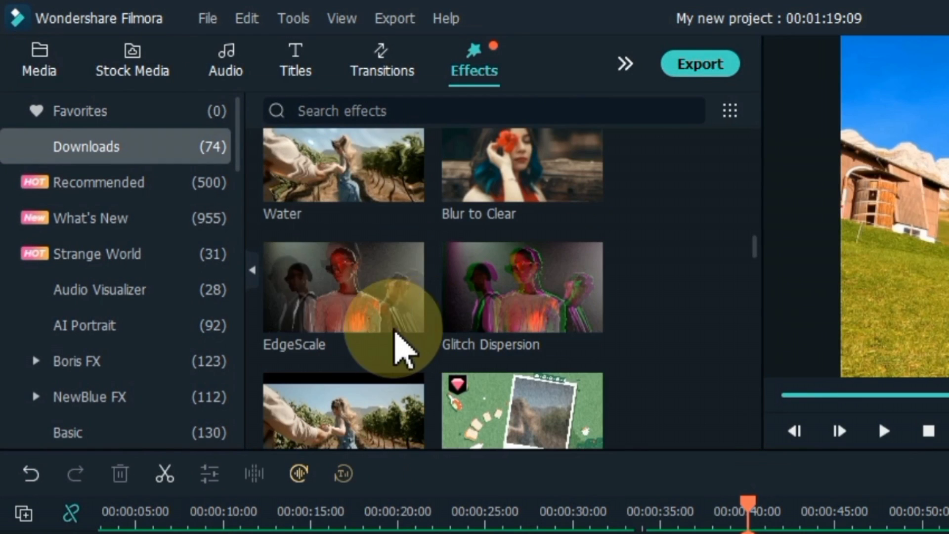
pyautogui.moveTo(339, 339); pyautogui.dragTo(740, 533)
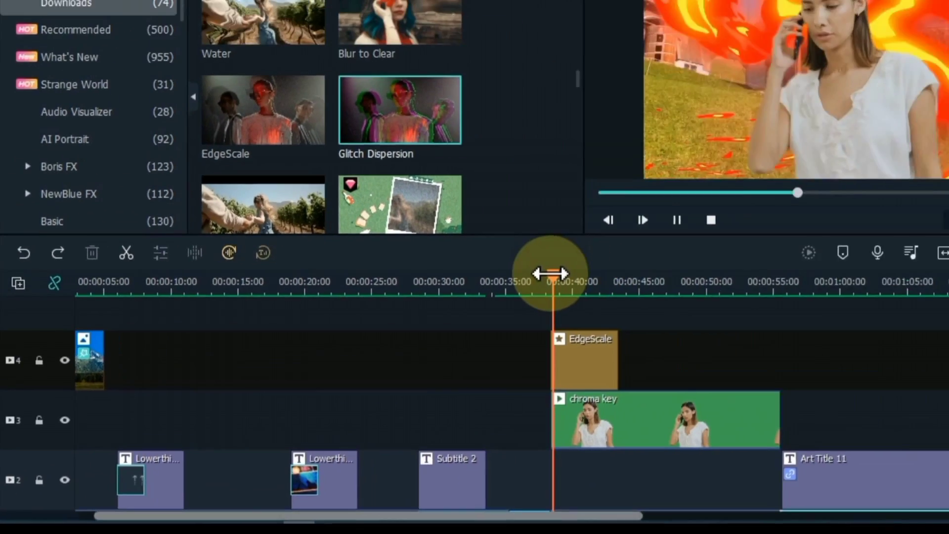
# Trim the EdgeScale effect shorter and play it back from about 38 seconds.
pyautogui.press('space')
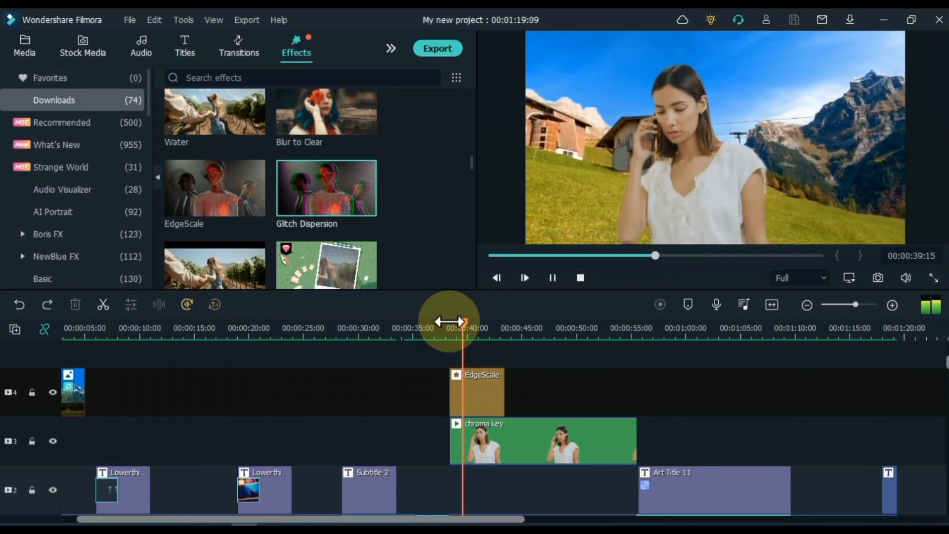
pyautogui.press('space')
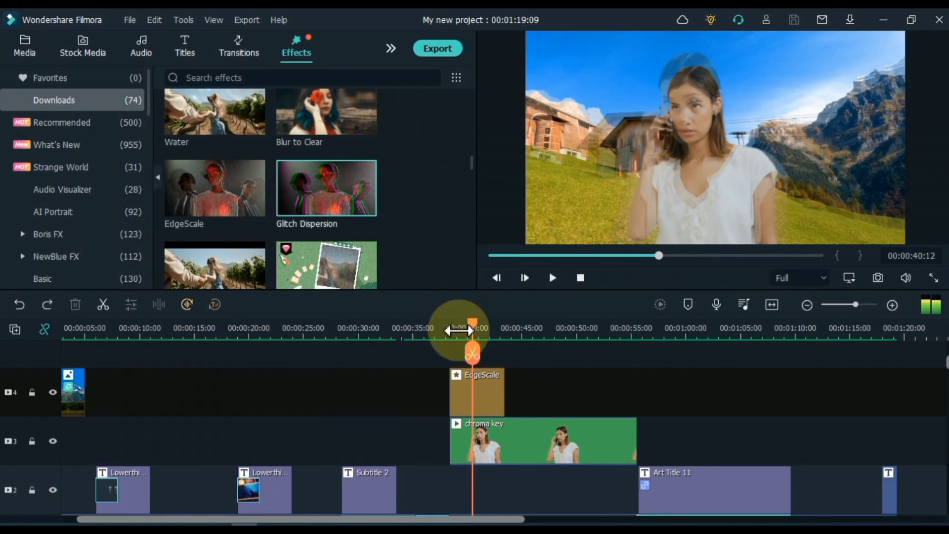
pyautogui.moveTo(505, 384); pyautogui.dragTo(473, 388)
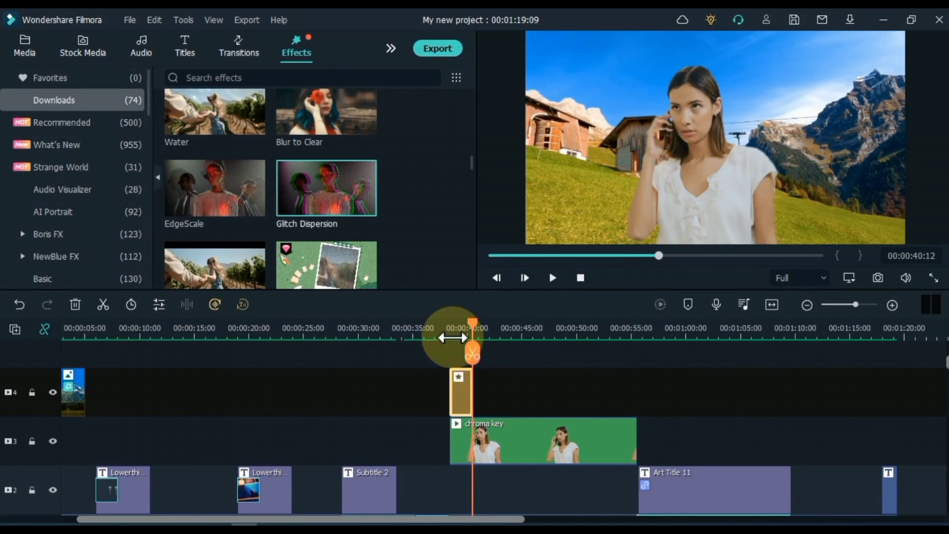
pyautogui.click(451, 334)
pyautogui.press('space')
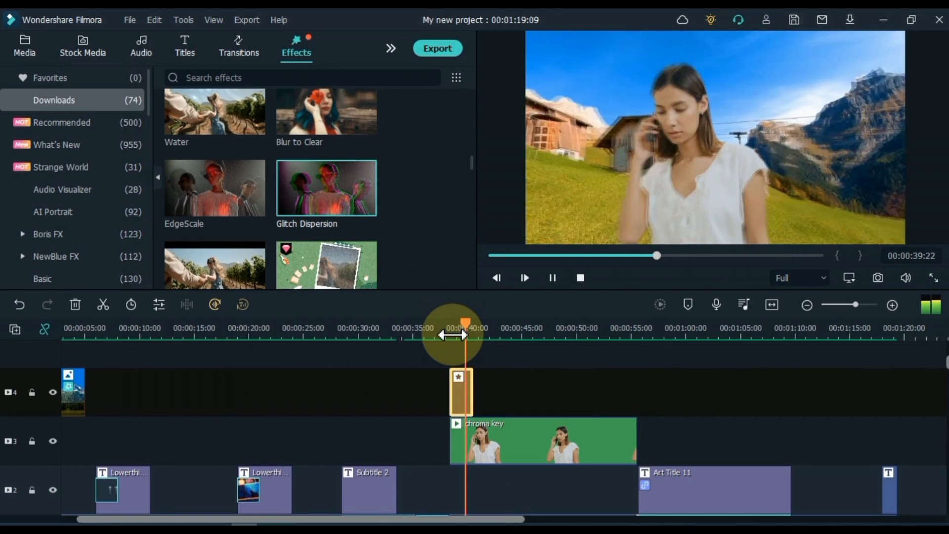
# Add Bright Outline 2 on track 4 at the playhead, preview it and shorten it.
pyautogui.press('space')
pyautogui.scroll(-4, 370, 207)
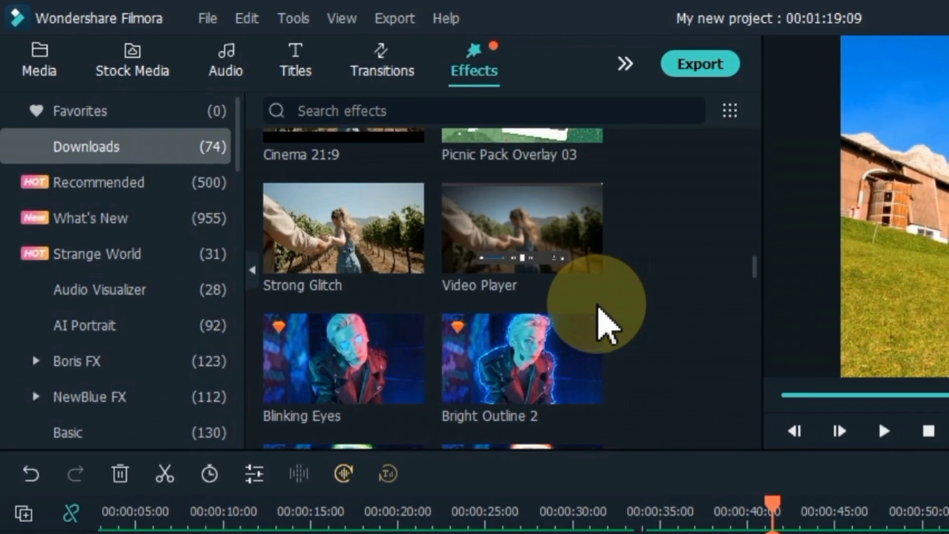
pyautogui.moveTo(336, 243); pyautogui.dragTo(344, 253)
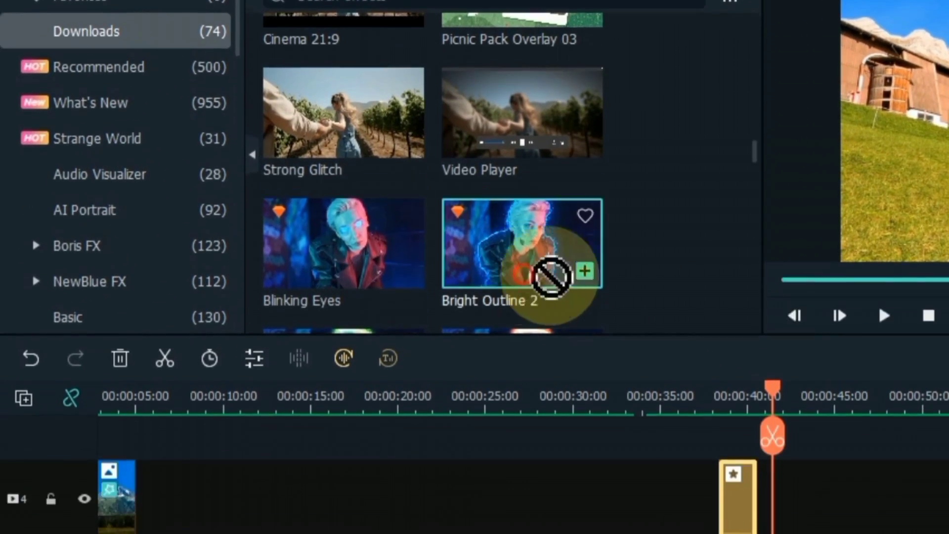
pyautogui.moveTo(551, 277); pyautogui.dragTo(811, 519)
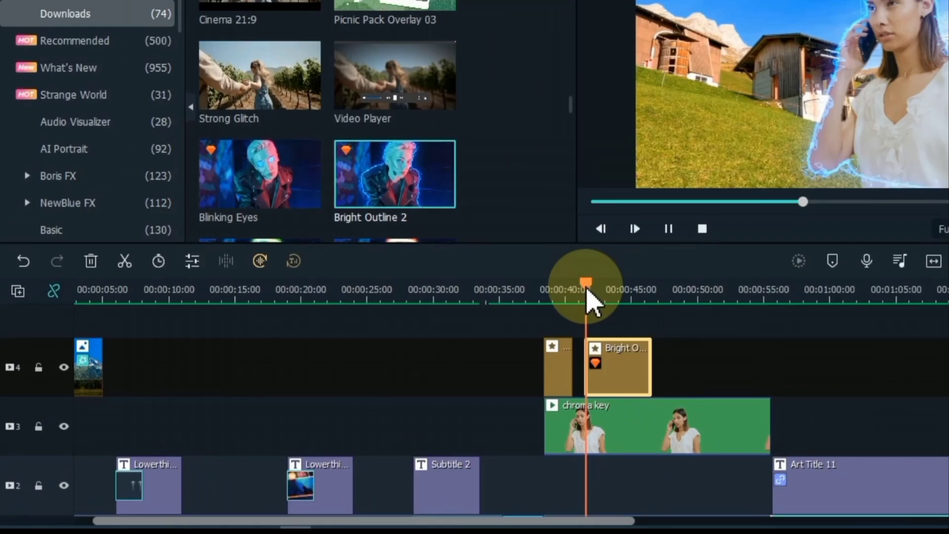
pyautogui.press('space')
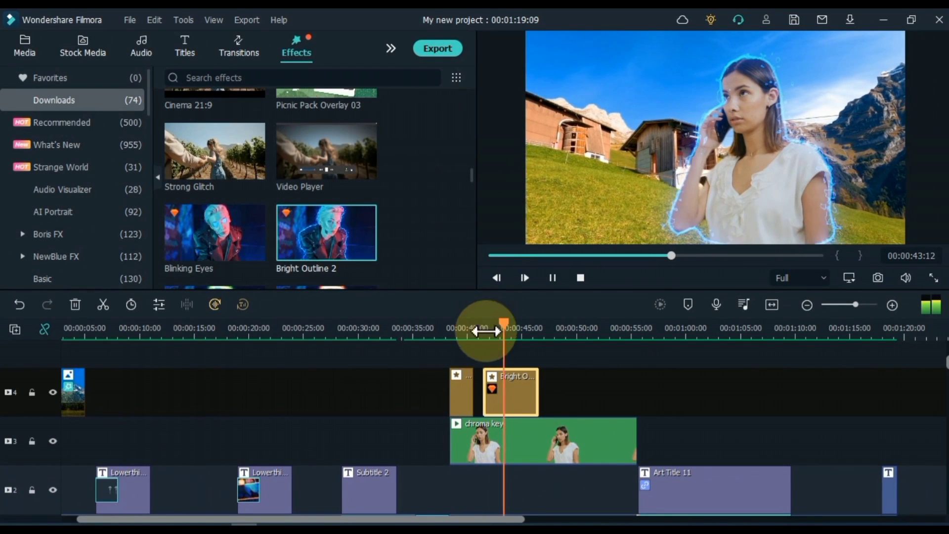
pyautogui.press('space')
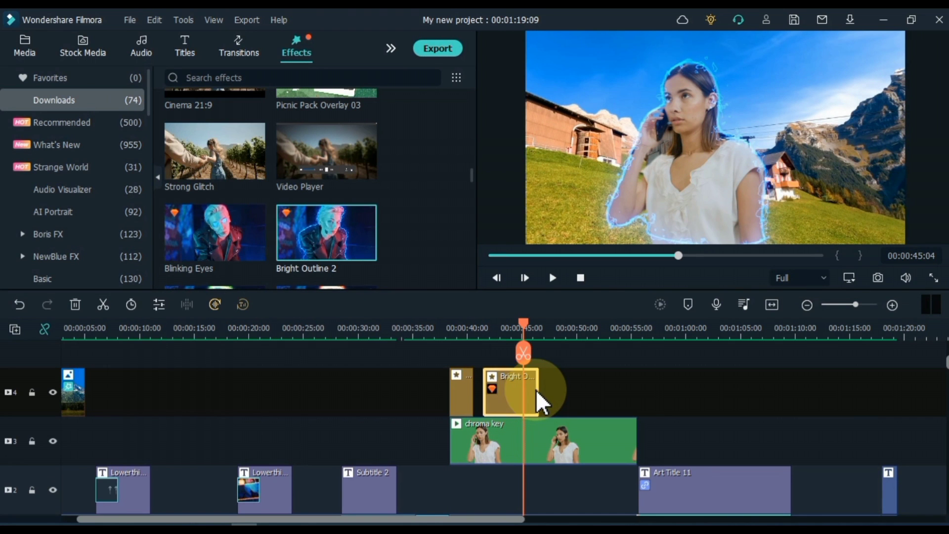
pyautogui.moveTo(538, 391); pyautogui.dragTo(506, 390)
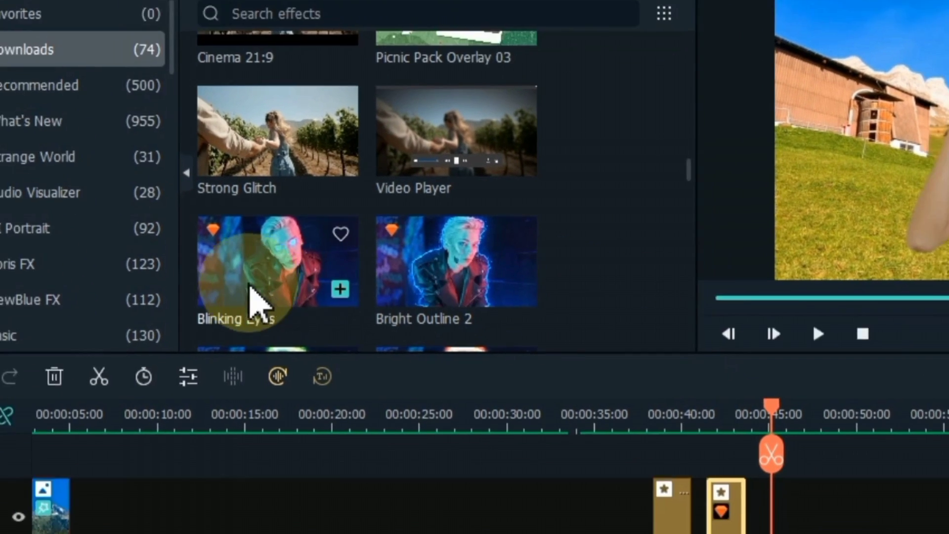
# Add the Blinking Eyes effect at the playhead on track 4 and preview it.
pyautogui.moveTo(258, 291); pyautogui.dragTo(724, 507)
pyautogui.moveTo(533, 341); pyautogui.dragTo(533, 340)
pyautogui.click(574, 137)
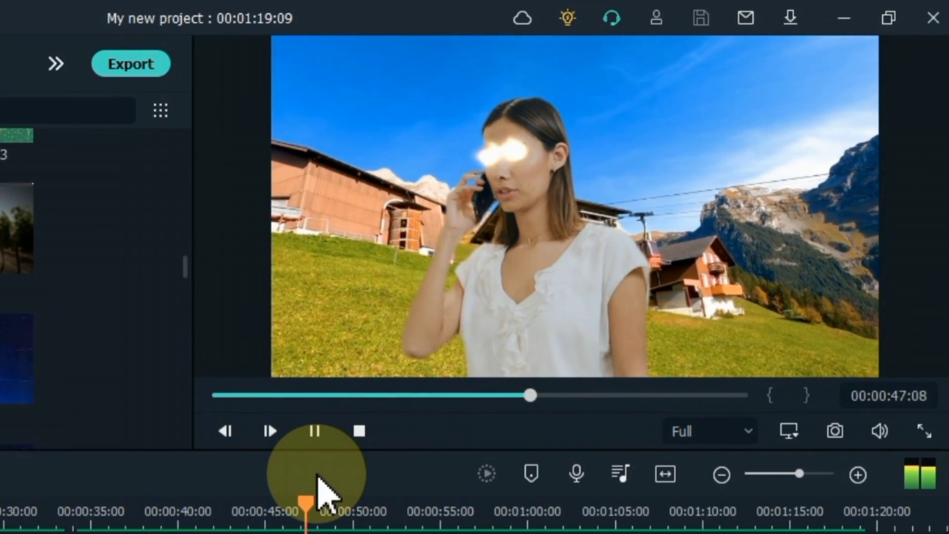
pyautogui.press('space')
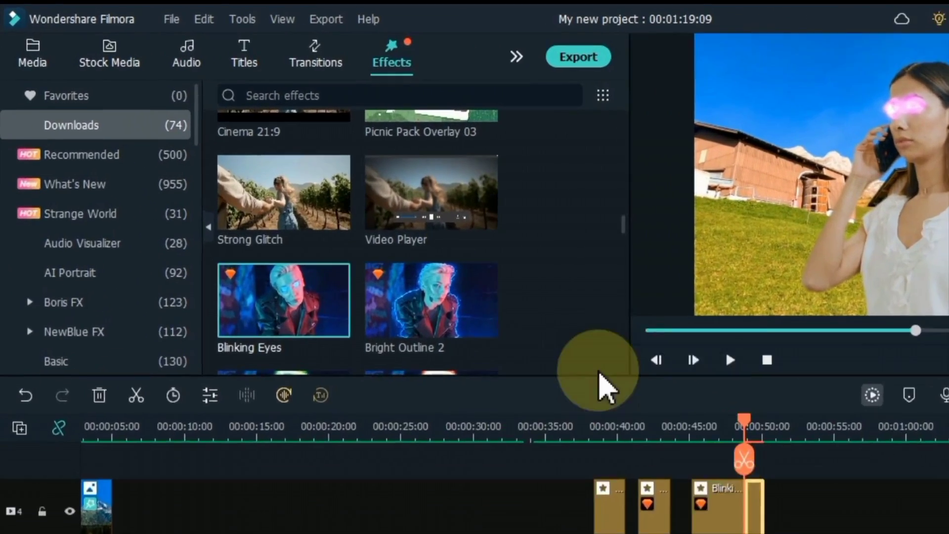
# Place Burning Outline 5 right after Blinking Eyes and preview the glowing outline.
pyautogui.scroll(-5, 408, 252)
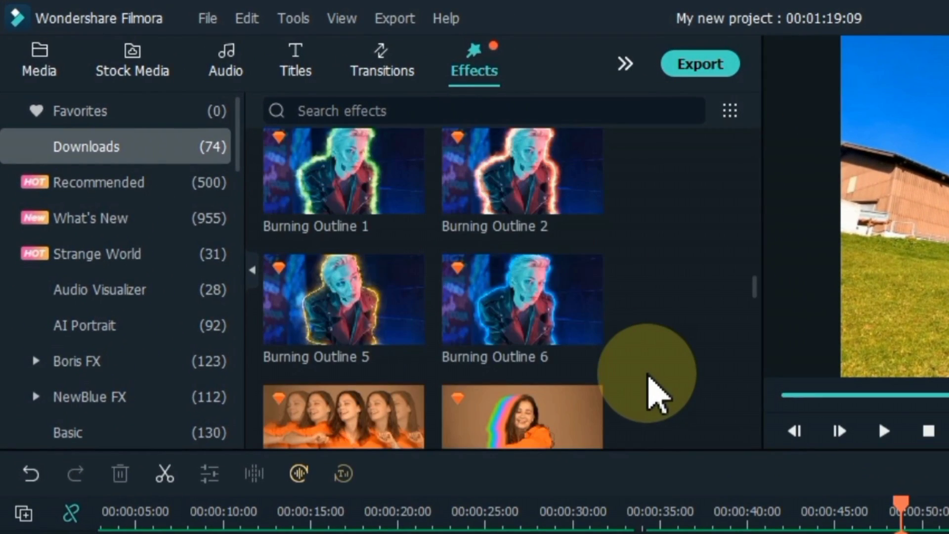
pyautogui.moveTo(333, 360); pyautogui.dragTo(948, 533)
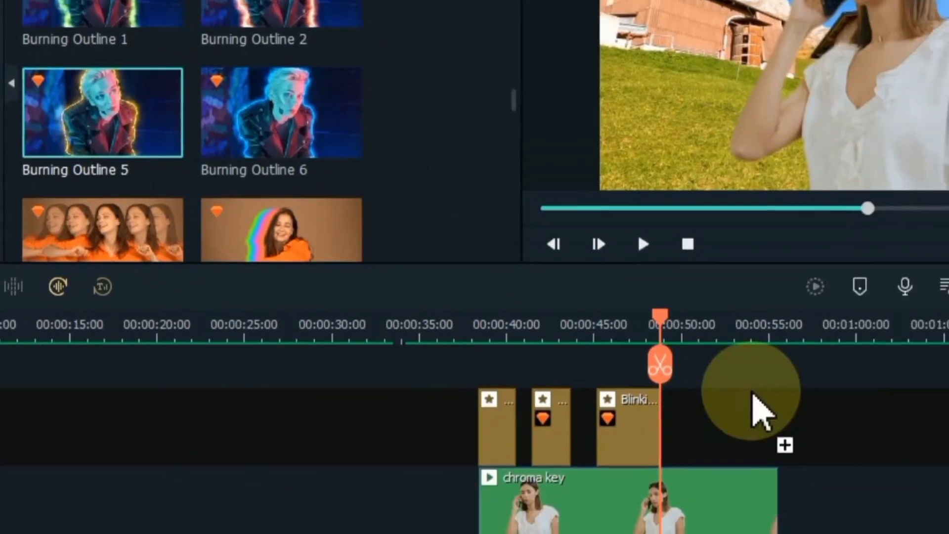
pyautogui.moveTo(762, 410); pyautogui.dragTo(762, 411)
pyautogui.press('space')
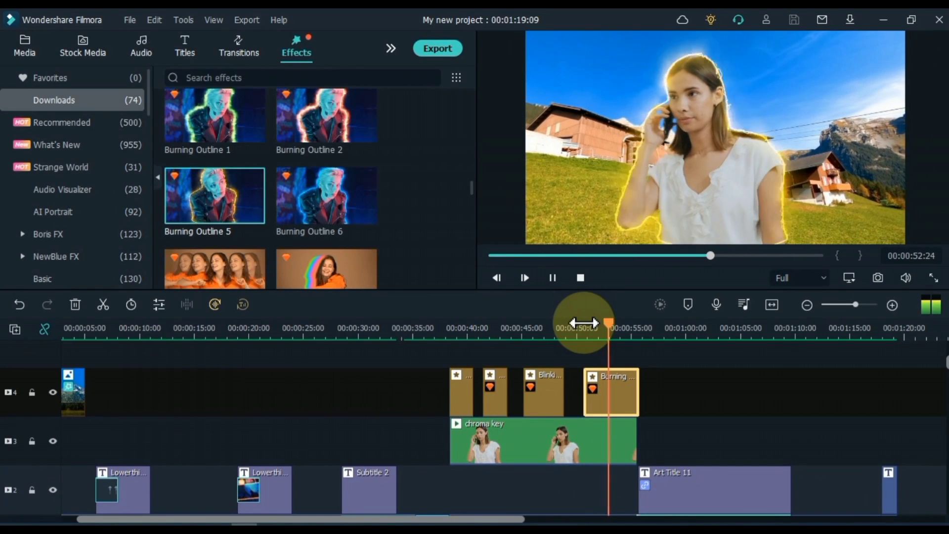
pyautogui.press('space')
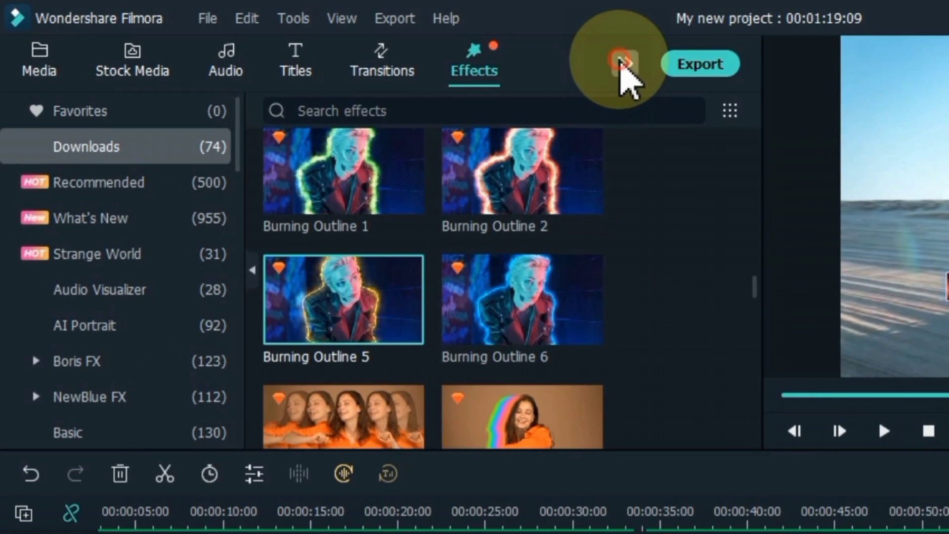
# Add Element Emoji 1 from the Elements library to track 3 around 00:12 and preview it.
pyautogui.click(391, 48)
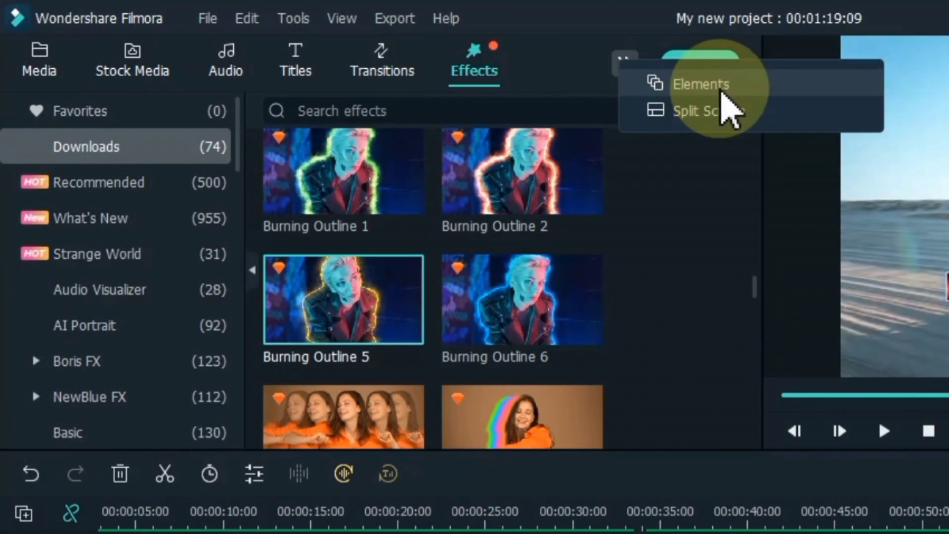
pyautogui.click(721, 91)
pyautogui.scroll(-10, 360, 245)
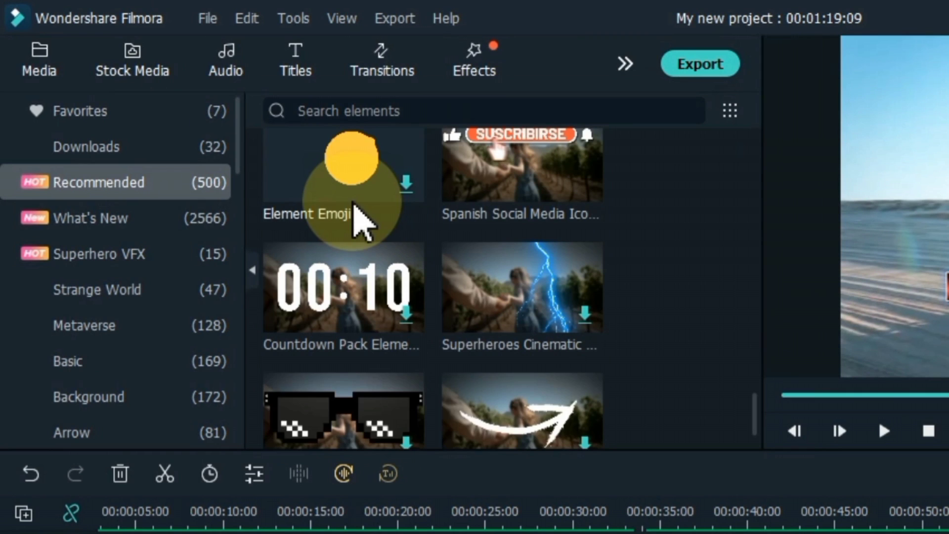
pyautogui.scroll(1, 356, 212)
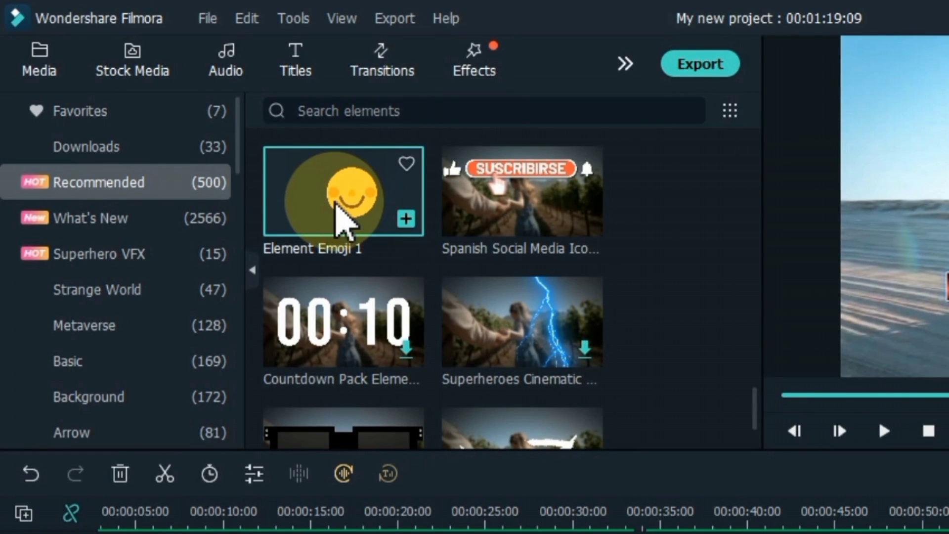
pyautogui.moveTo(345, 220); pyautogui.dragTo(292, 407)
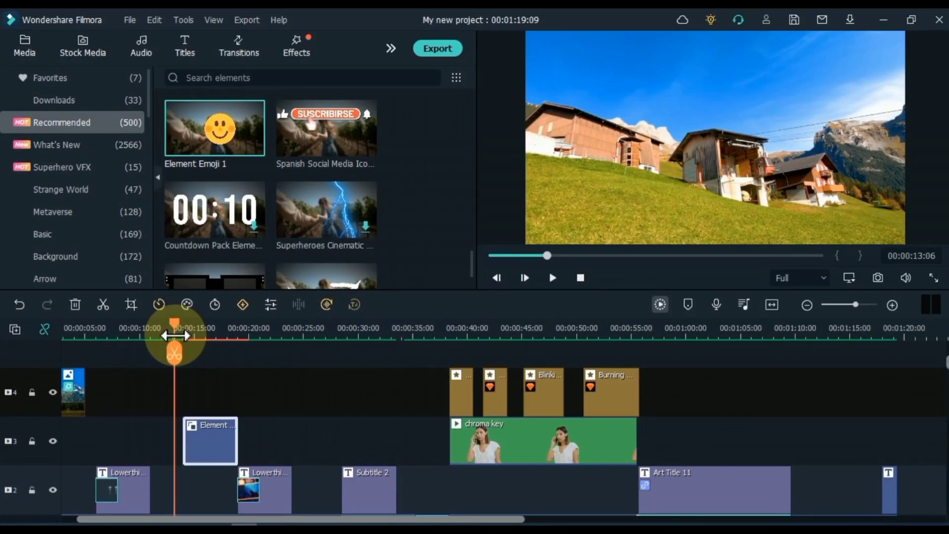
pyautogui.press('space')
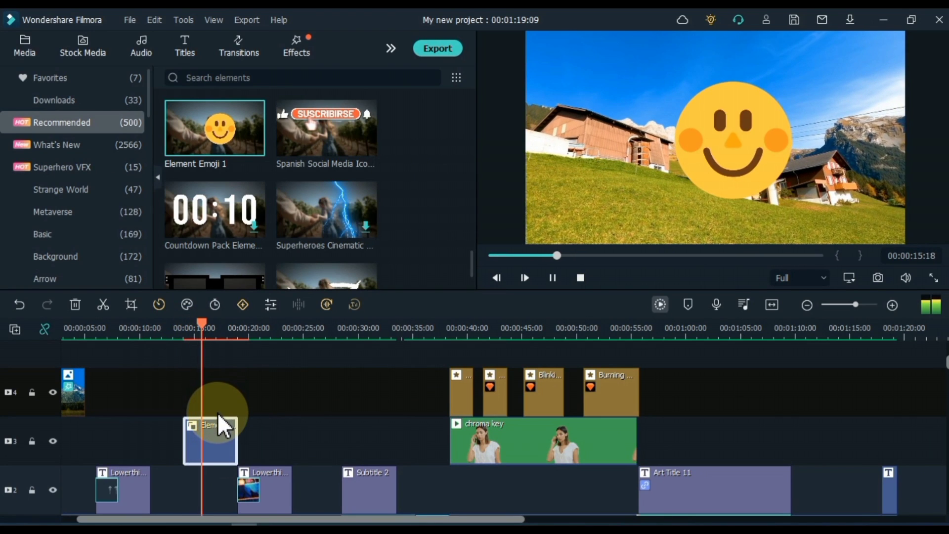
pyautogui.click(218, 442)
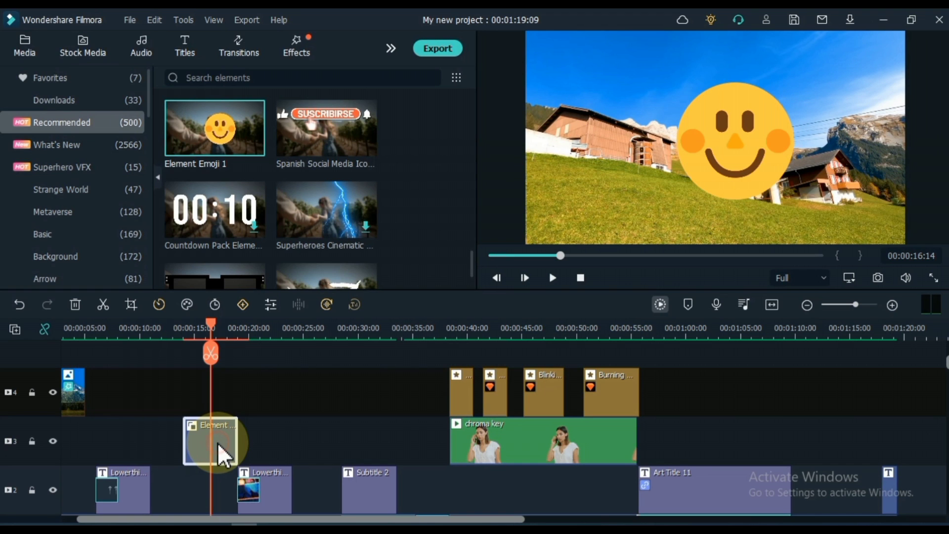
# Shrink the smiley emoji in the preview, move it to the top-left corner, and confirm.
pyautogui.doubleClick(218, 443)
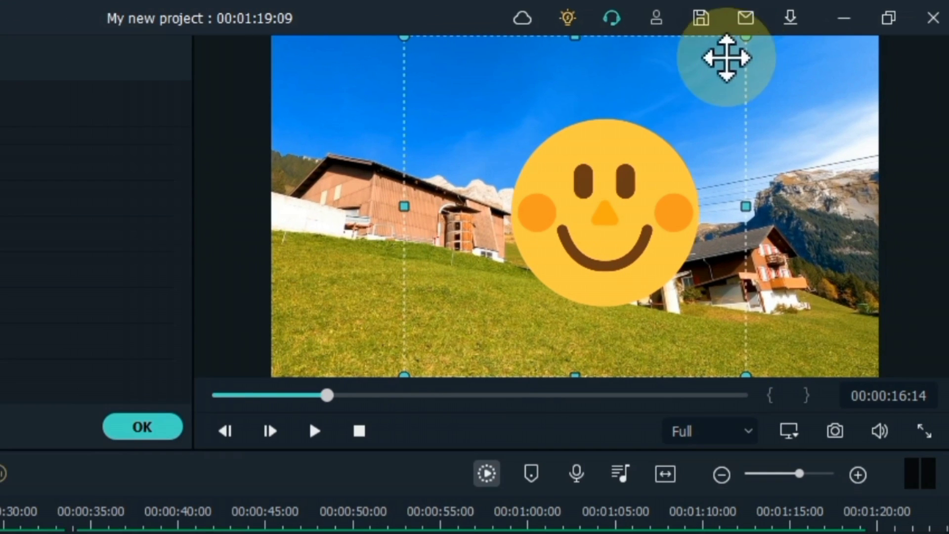
pyautogui.moveTo(746, 37); pyautogui.dragTo(479, 274)
pyautogui.moveTo(465, 333); pyautogui.dragTo(328, 89)
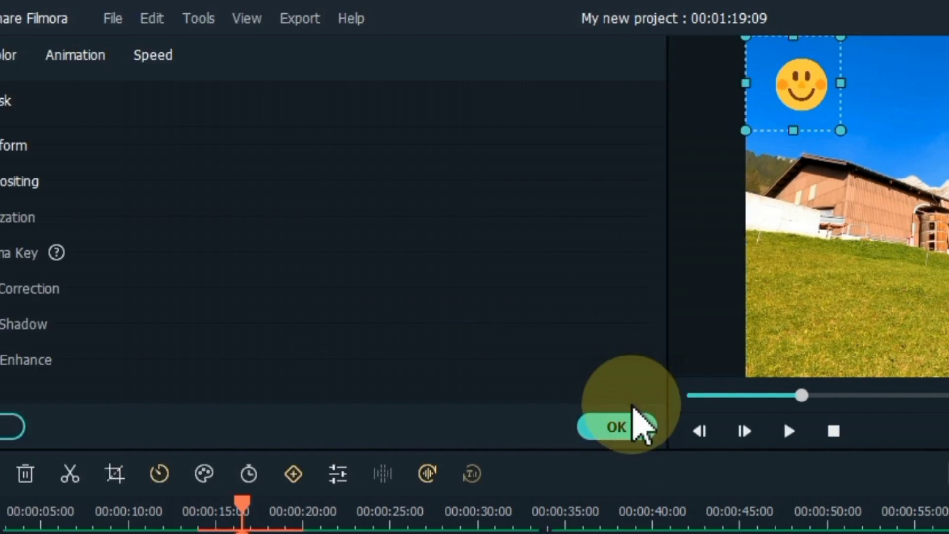
pyautogui.click(149, 428)
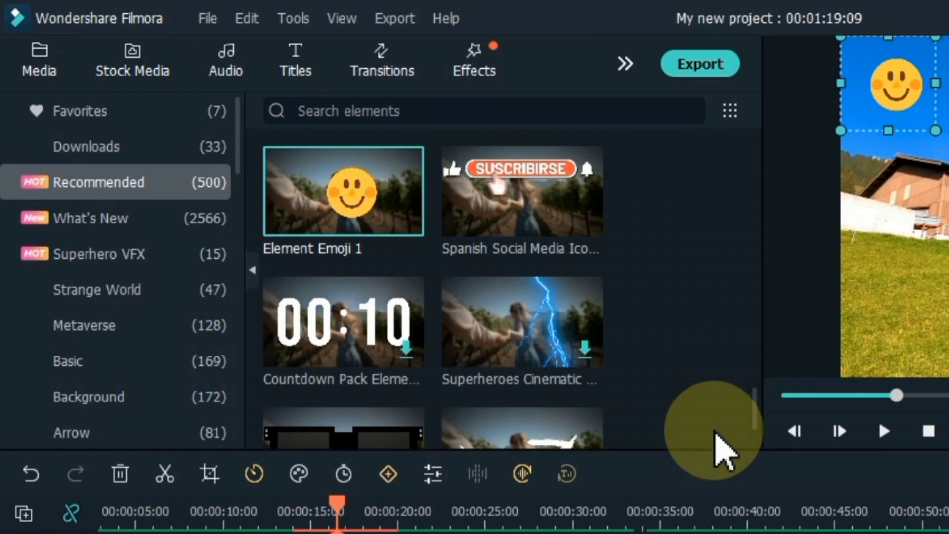
pyautogui.scroll(-2, 491, 396)
pyautogui.scroll(-1, 490, 396)
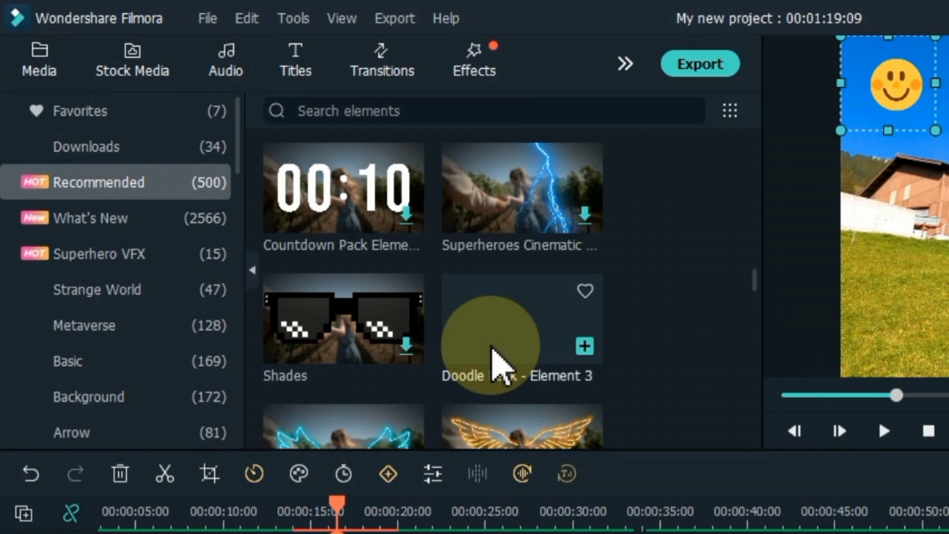
# Add Doodle Pack - Element 3 to track 3 near 00:29 and jump to 00:00:29:04.
pyautogui.moveTo(492, 341)
pyautogui.mouseDown()
pyautogui.moveTo(492, 329)
pyautogui.moveTo(579, 533)
pyautogui.moveTo(555, 533)
pyautogui.mouseUp()
pyautogui.moveTo(555, 369); pyautogui.dragTo(542, 397)
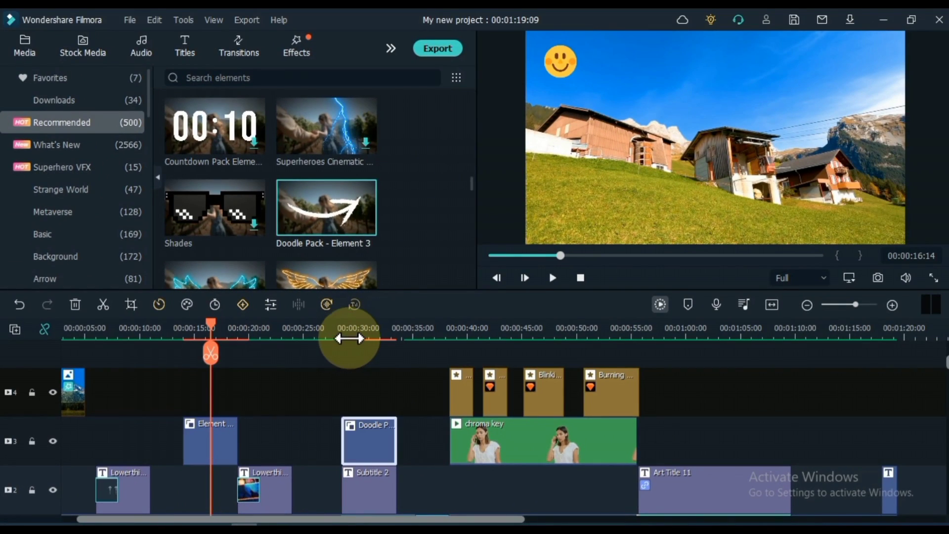
pyautogui.click(349, 338)
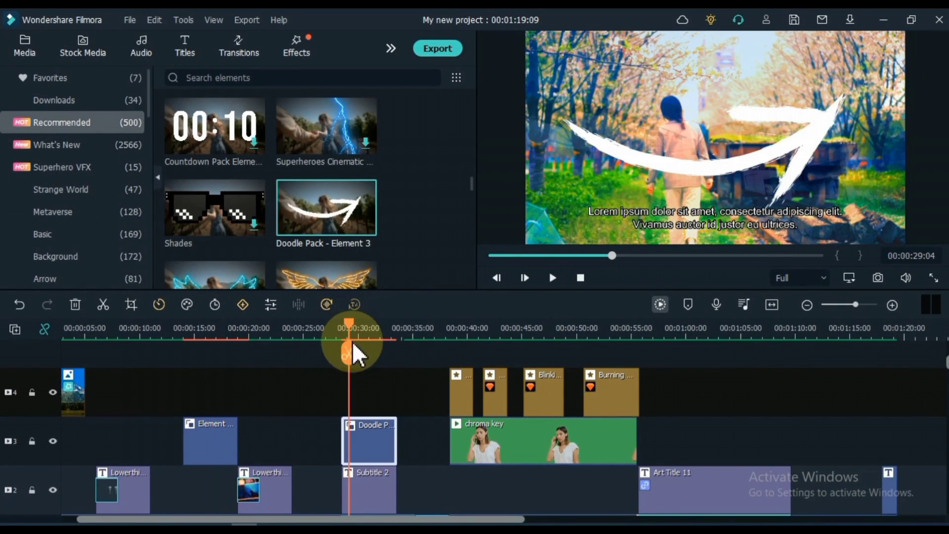
# Shrink the doodle arrow, flip it horizontally and vertically, and adjust its X/Y position.
pyautogui.doubleClick(369, 455)
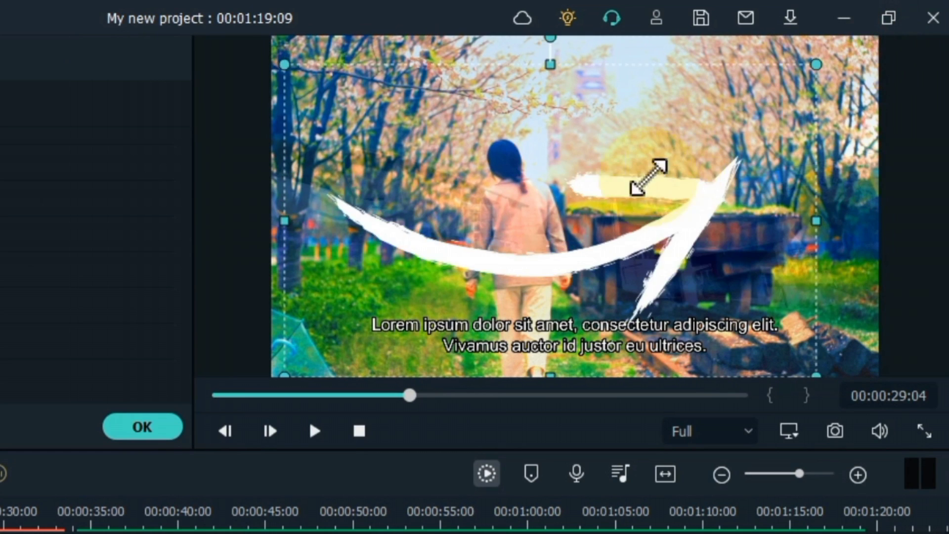
pyautogui.moveTo(648, 177); pyautogui.dragTo(559, 223)
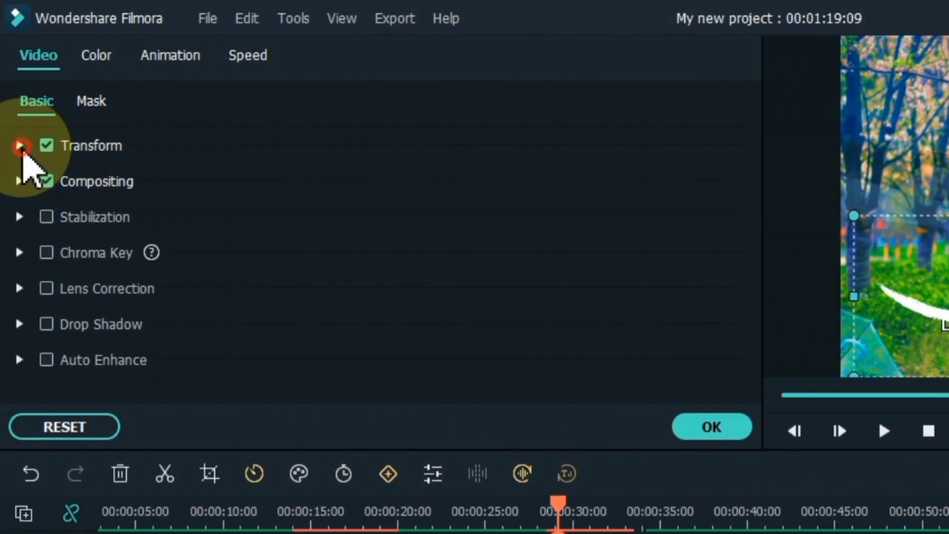
pyautogui.click(20, 146)
pyautogui.click(278, 248)
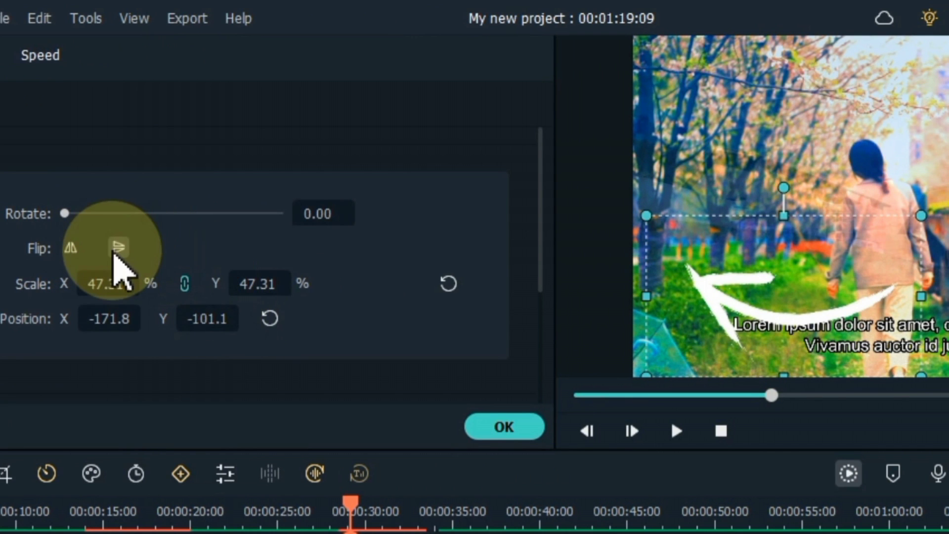
pyautogui.click(115, 251)
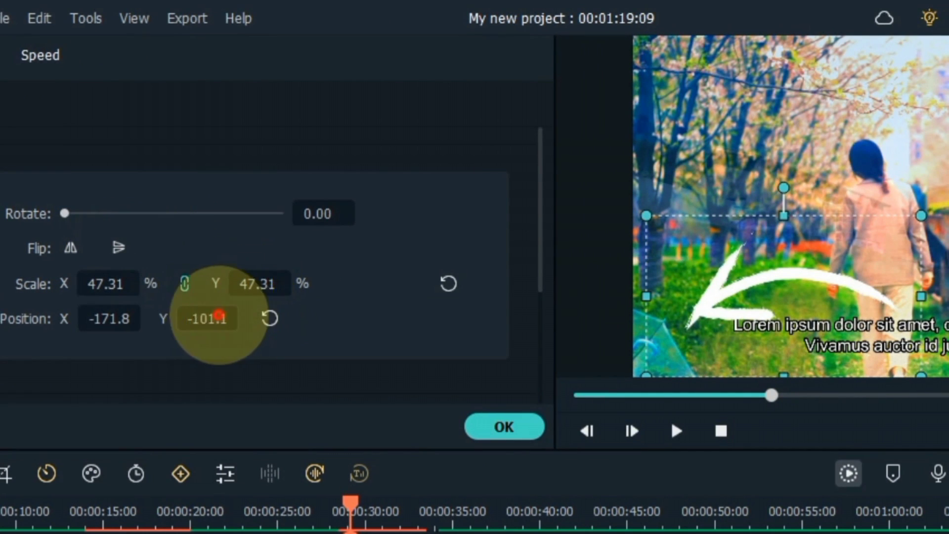
pyautogui.moveTo(219, 315); pyautogui.dragTo(269, 315)
pyautogui.moveTo(106, 312); pyautogui.dragTo(96, 311)
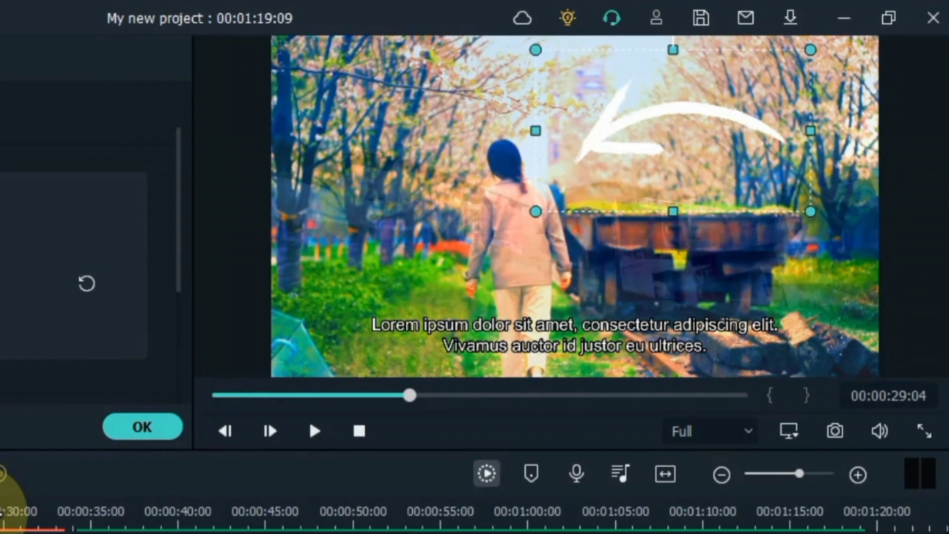
# Add the Loading element to track 5 and a 3D like-and-subscribe element to track 4, then preview.
pyautogui.click(142, 427)
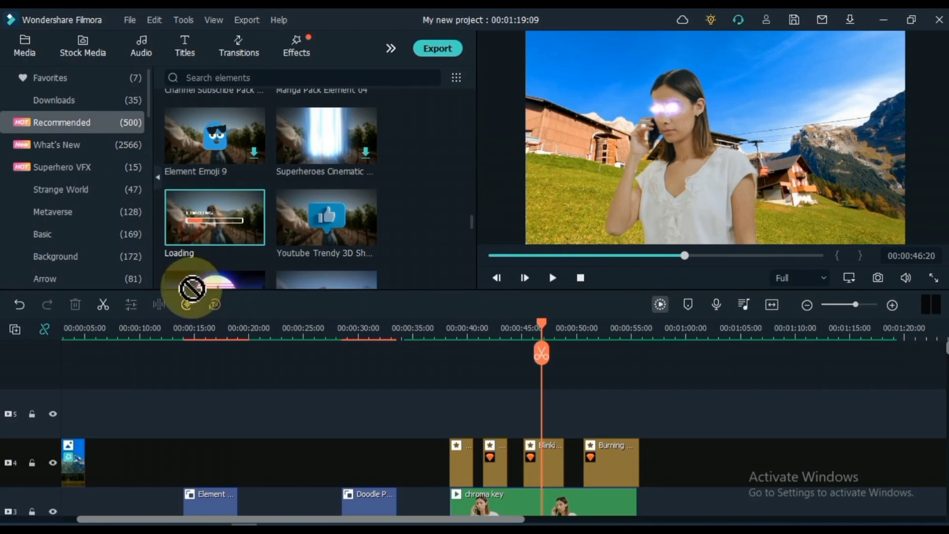
pyautogui.moveTo(192, 289); pyautogui.dragTo(69, 416)
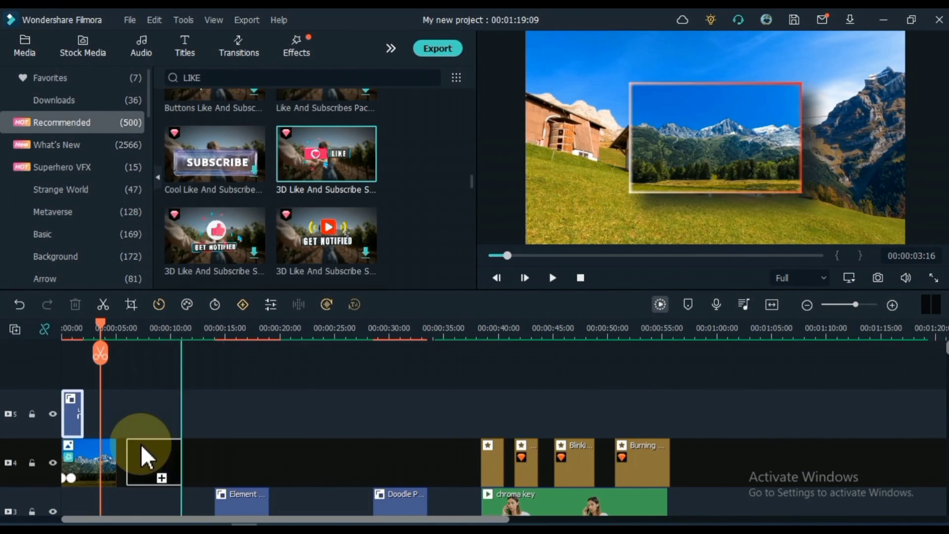
pyautogui.moveTo(142, 456); pyautogui.dragTo(145, 459)
pyautogui.click(127, 332)
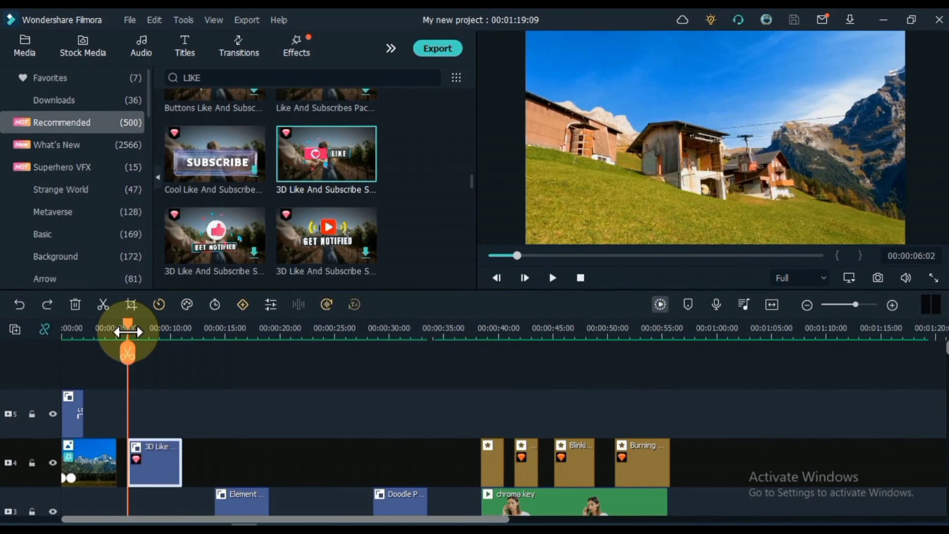
pyautogui.press('space')
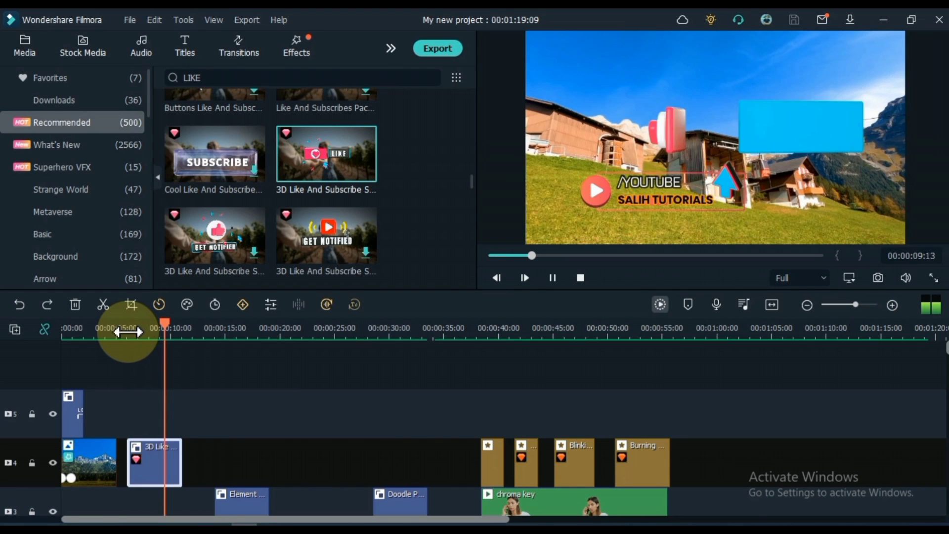
# Add Buttons Like And Subscribe near 01:10, preview its animation and check its settings.
pyautogui.moveTo(215, 146)
pyautogui.mouseDown()
pyautogui.moveTo(543, 403)
pyautogui.moveTo(680, 453)
pyautogui.mouseUp()
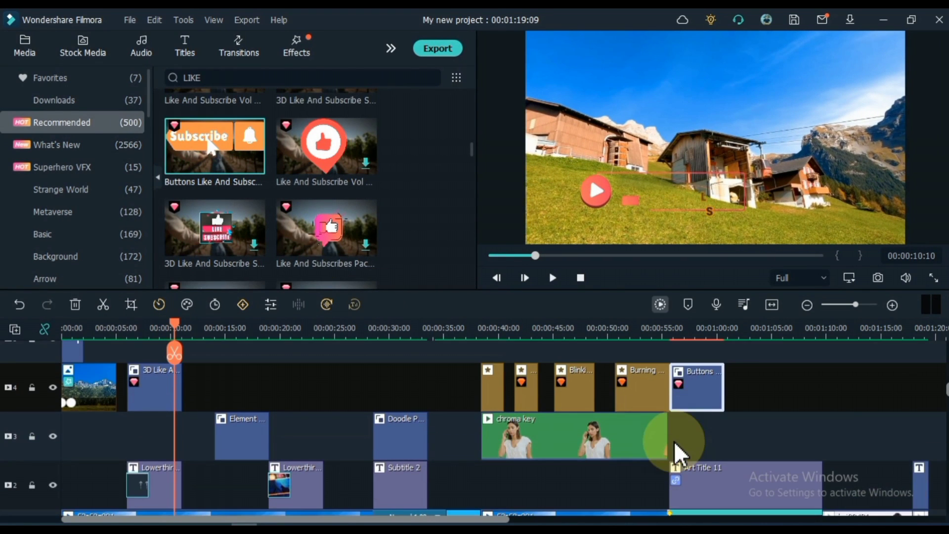
pyautogui.click(824, 328)
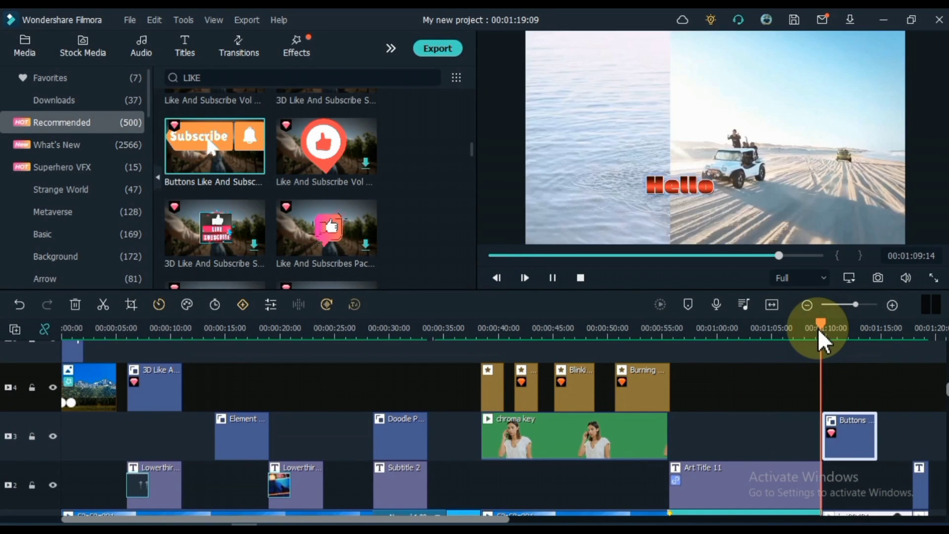
pyautogui.press('space')
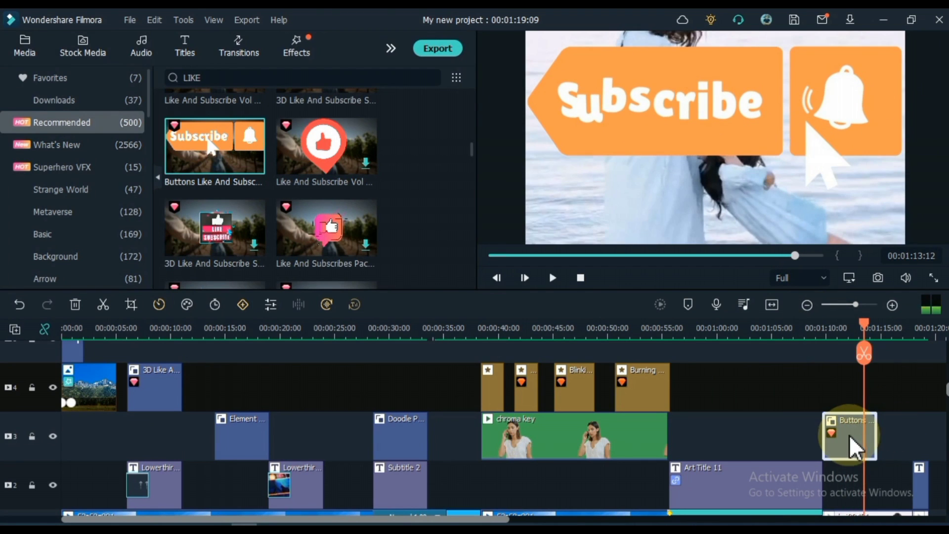
pyautogui.doubleClick(847, 439)
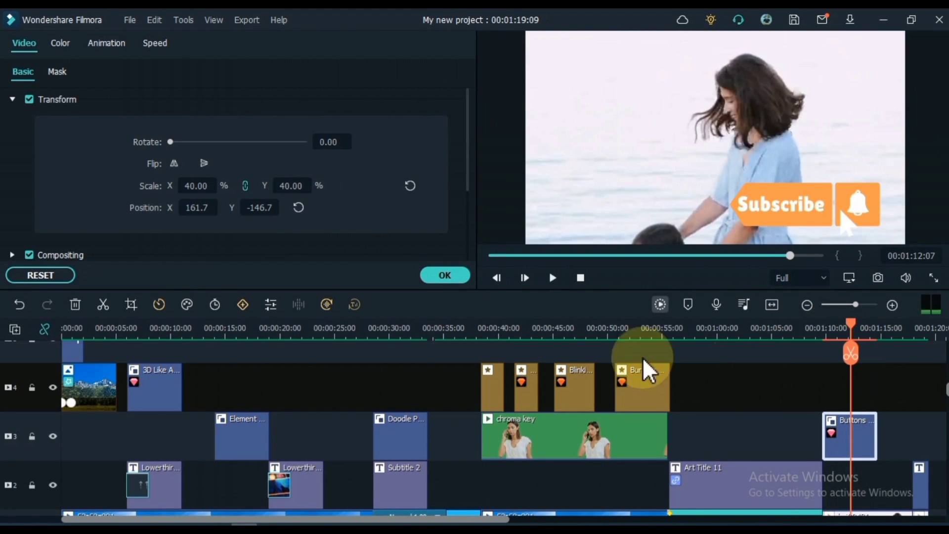
pyautogui.click(445, 275)
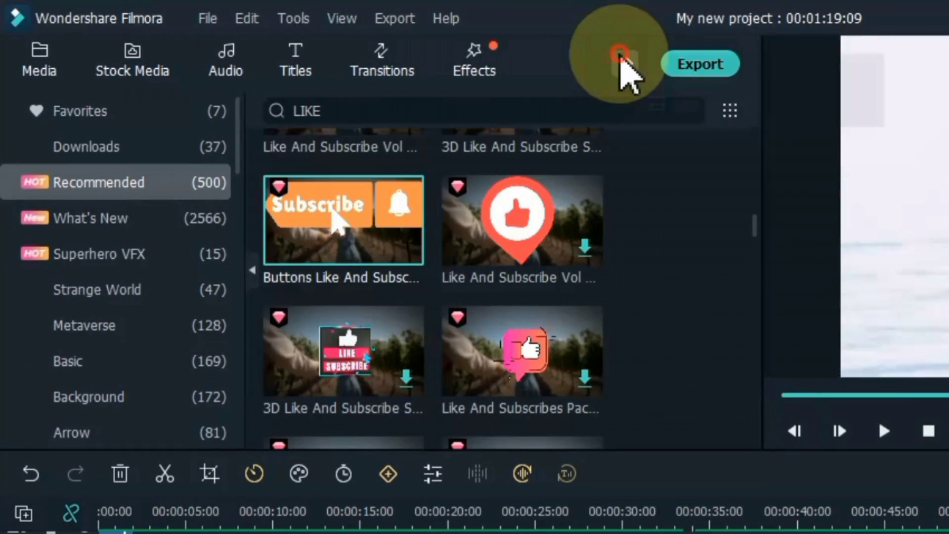
# Switch the library to Split Screen and preview the Split Screen 11, 13 and 25 layouts.
pyautogui.click(621, 55)
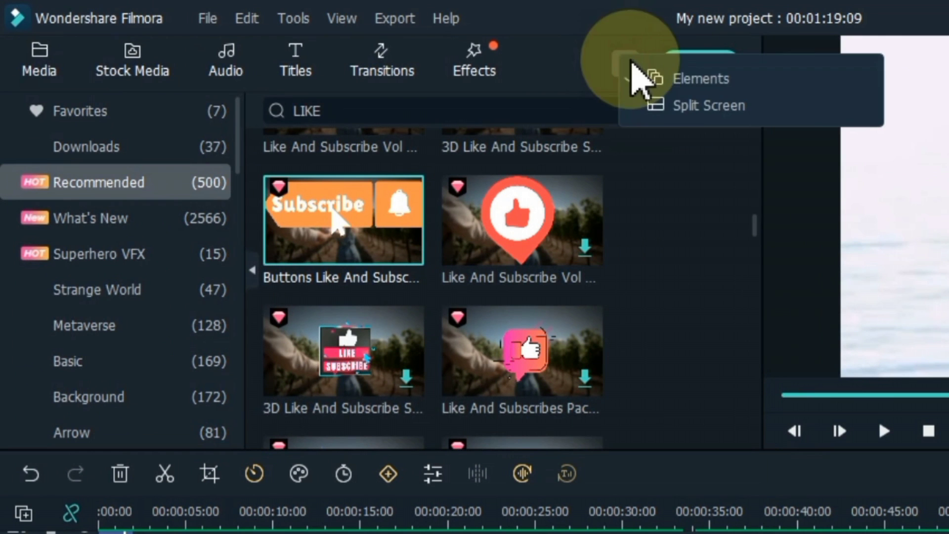
pyautogui.click(704, 119)
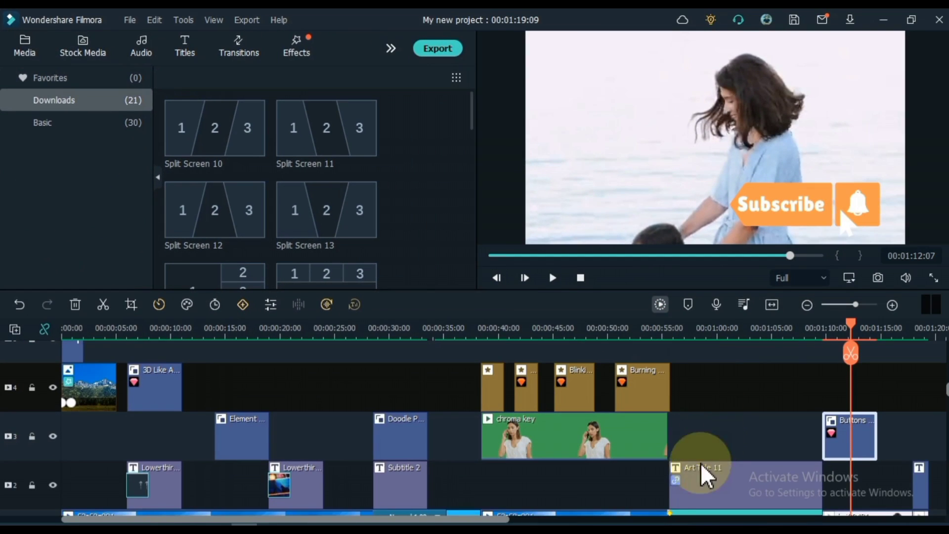
pyautogui.moveTo(495, 516); pyautogui.dragTo(699, 484)
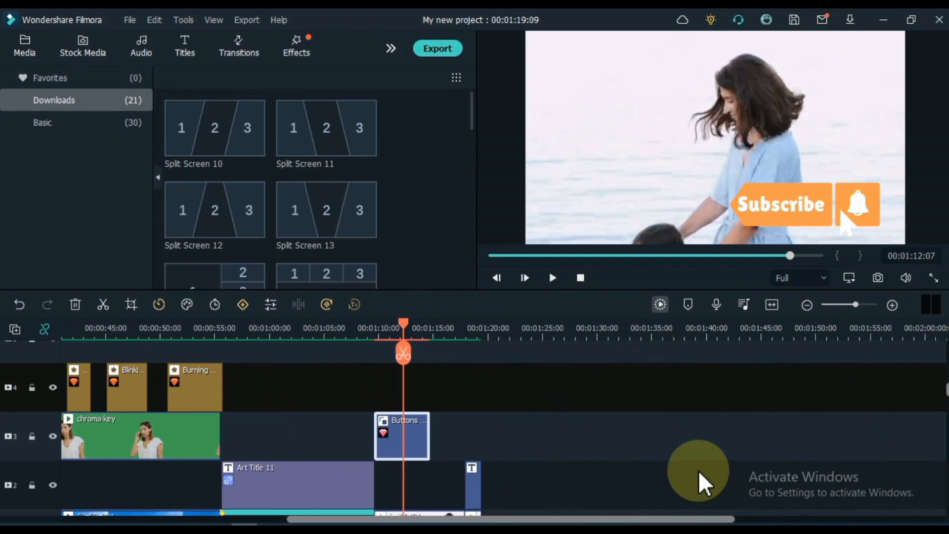
pyautogui.scroll(-3, 630, 434)
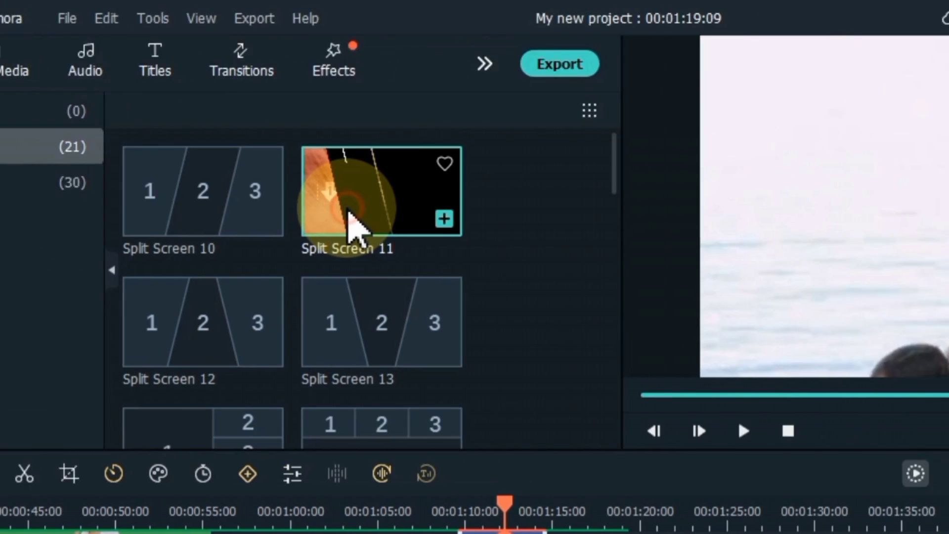
pyautogui.click(440, 188)
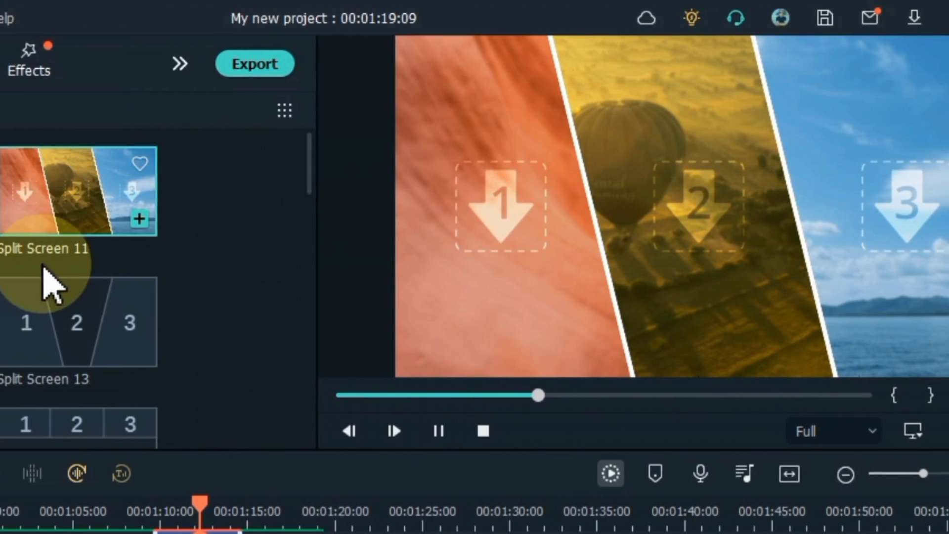
pyautogui.moveTo(43, 356)
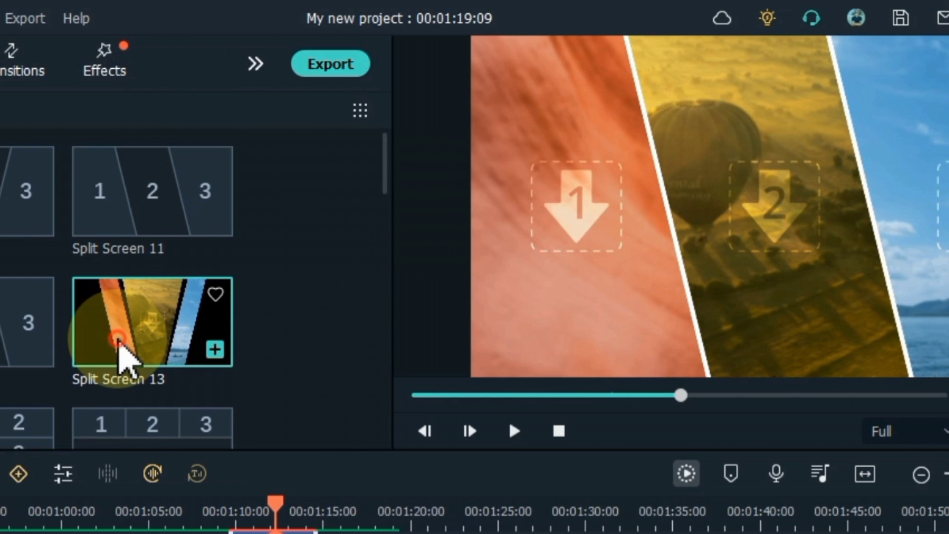
pyautogui.click(119, 341)
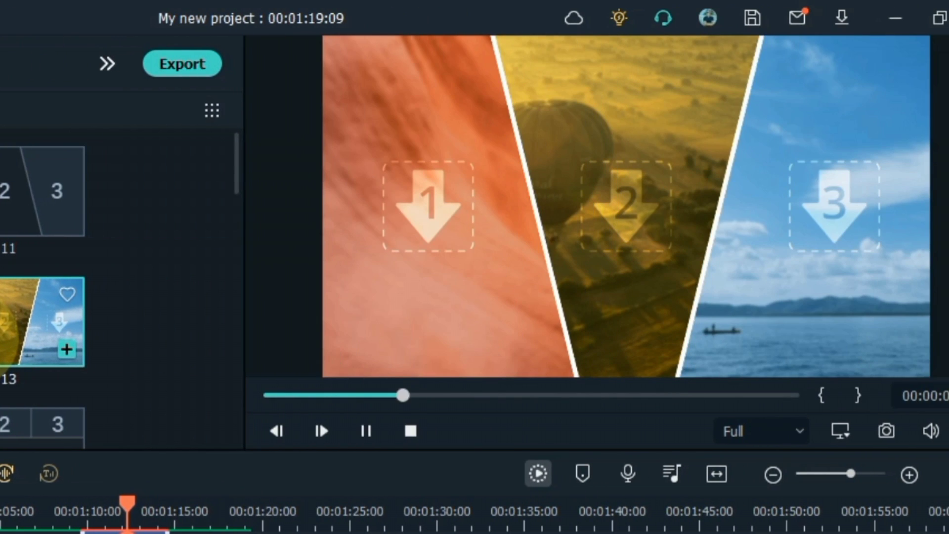
pyautogui.scroll(-5, 5, 346)
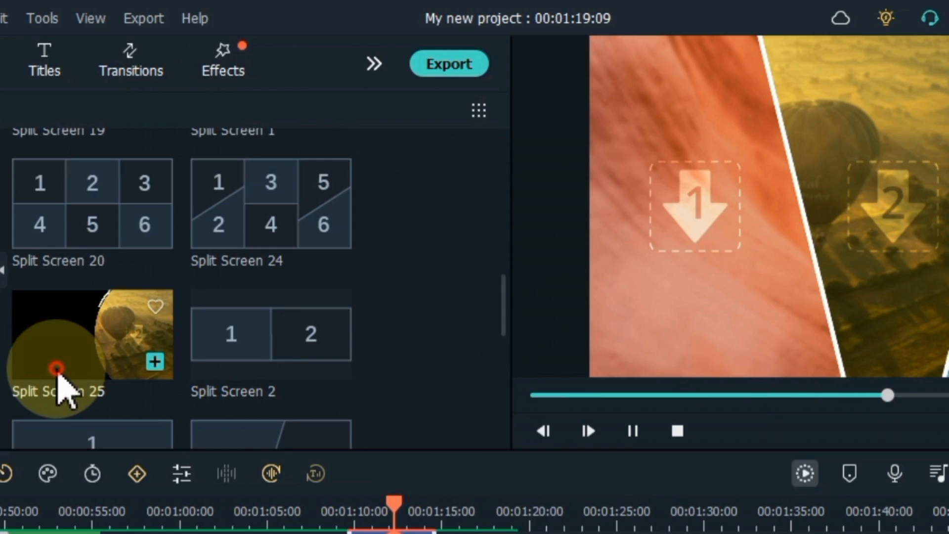
pyautogui.click(57, 391)
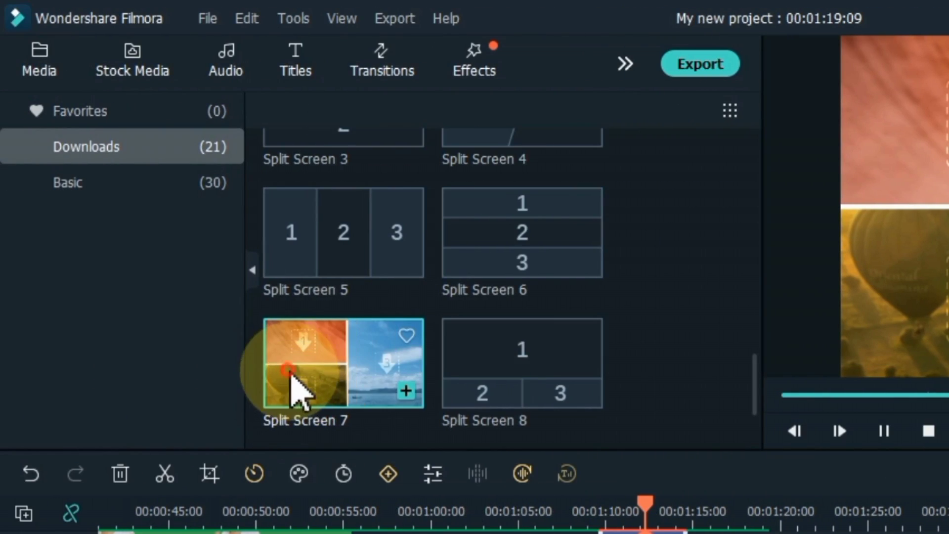
# Place Split Screen 7 and fill its slots with 056s56, 8971984s and 45684de10.
pyautogui.moveTo(293, 373); pyautogui.dragTo(236, 342)
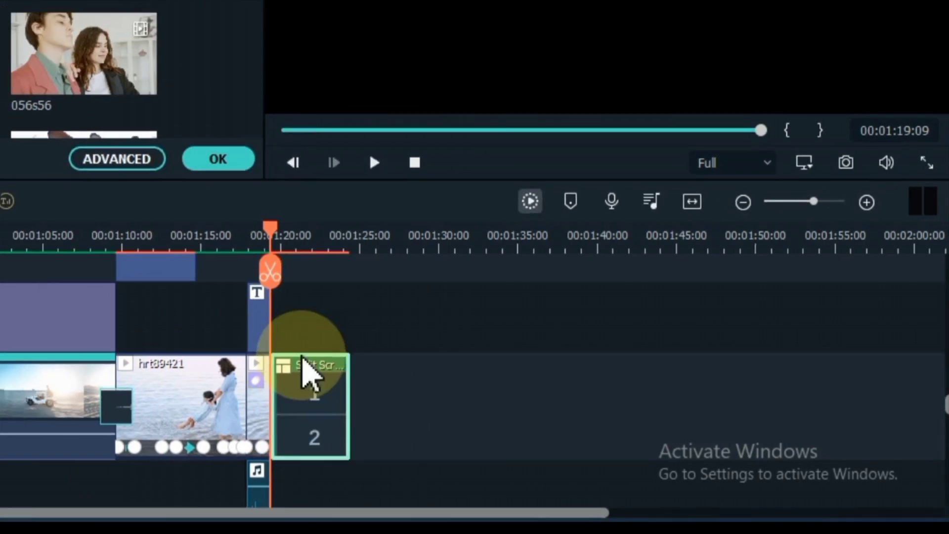
pyautogui.click(298, 232)
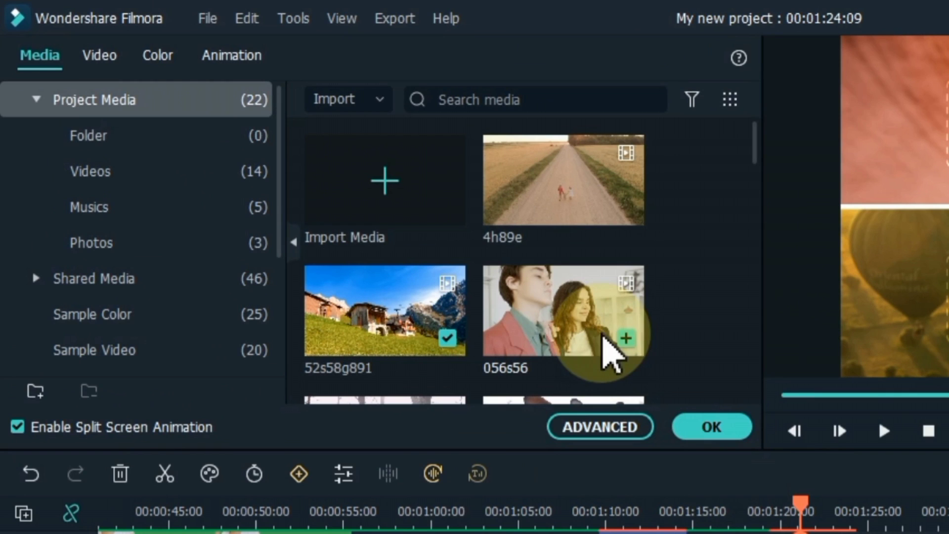
pyautogui.moveTo(557, 346); pyautogui.dragTo(937, 131)
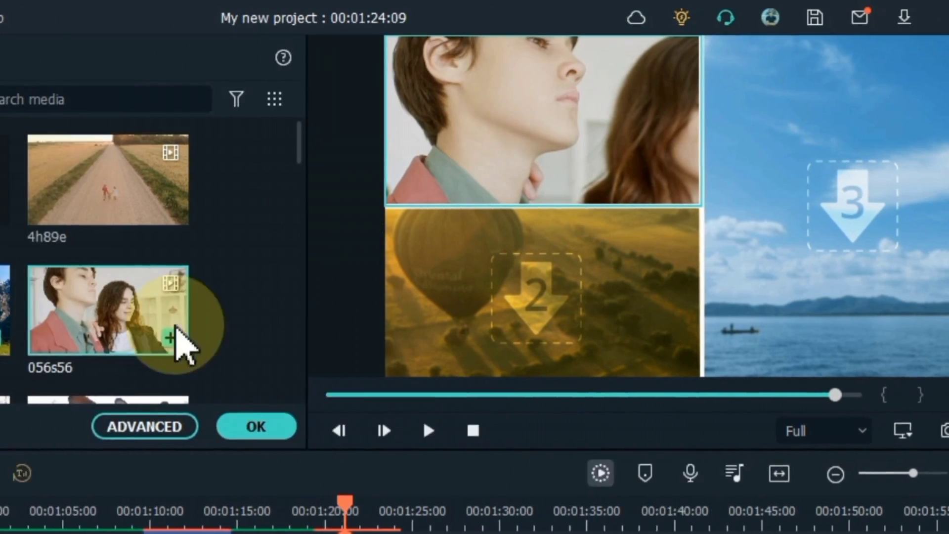
pyautogui.scroll(-5, 66, 339)
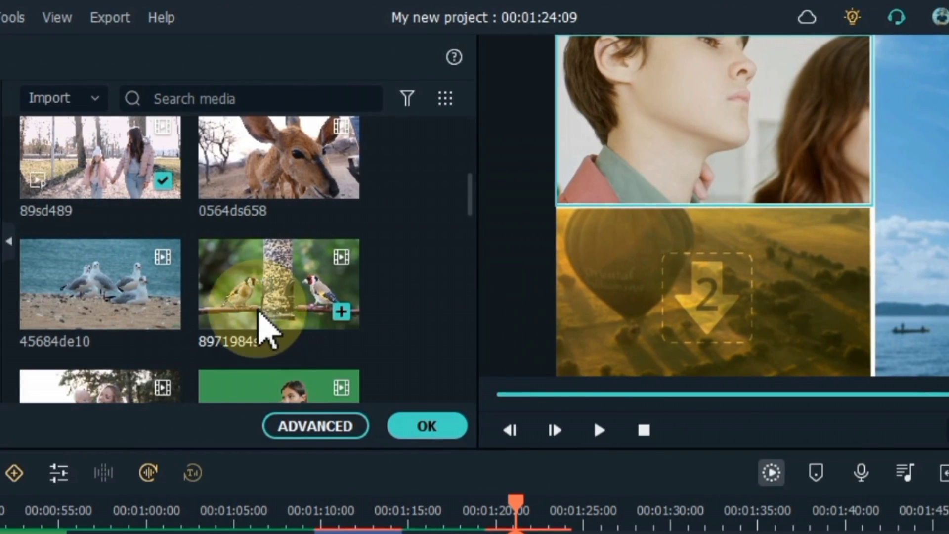
pyautogui.moveTo(0, 311); pyautogui.dragTo(373, 295)
pyautogui.moveTo(94, 306); pyautogui.dragTo(947, 206)
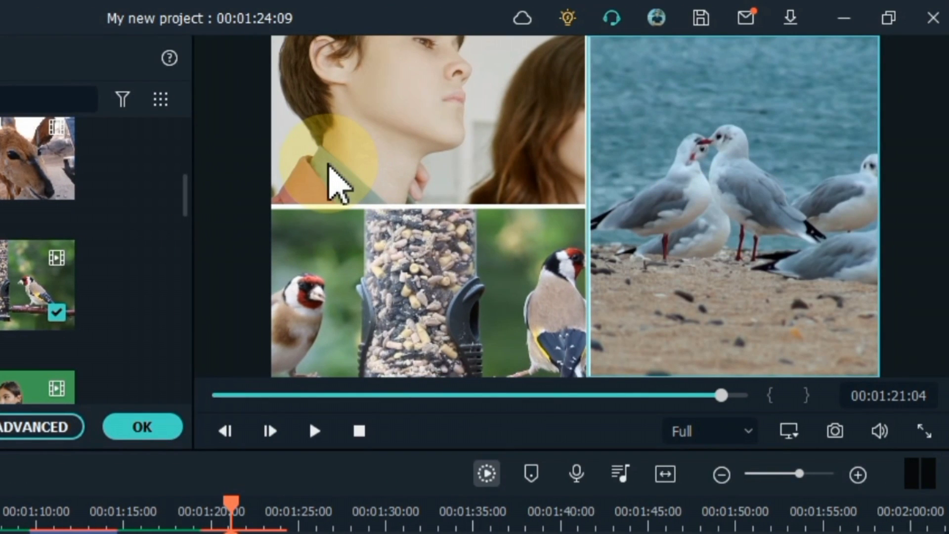
# Zoom out the top-left slot's video and open advanced split-screen editing.
pyautogui.click(358, 144)
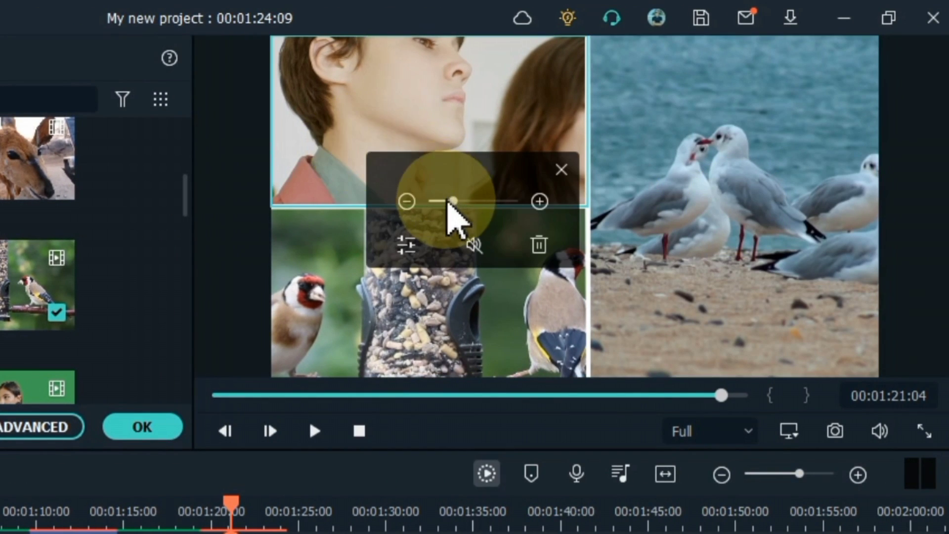
pyautogui.moveTo(448, 203); pyautogui.dragTo(445, 203)
pyautogui.click(407, 243)
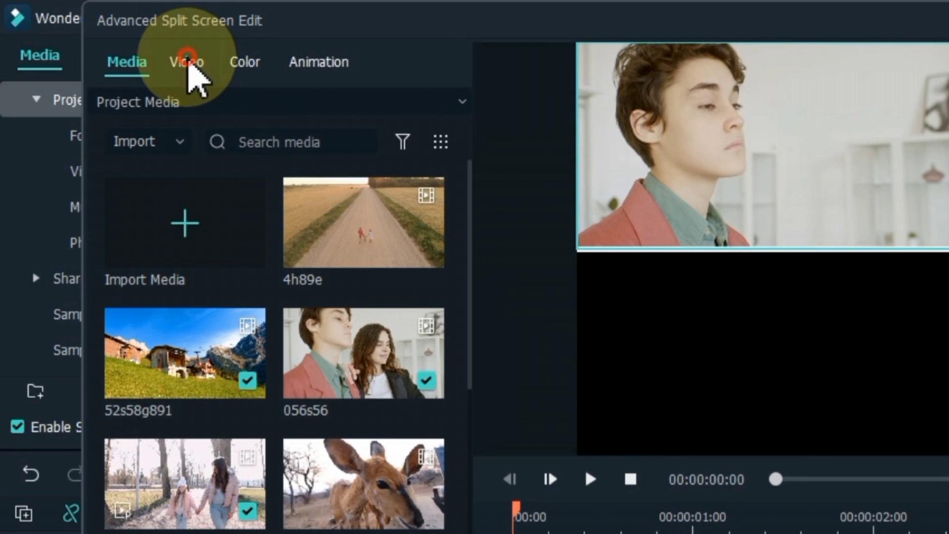
# Try rotation and scale, reset them to 0 and 55.56%, and shift the clip sideways.
pyautogui.click(187, 62)
pyautogui.click(107, 107)
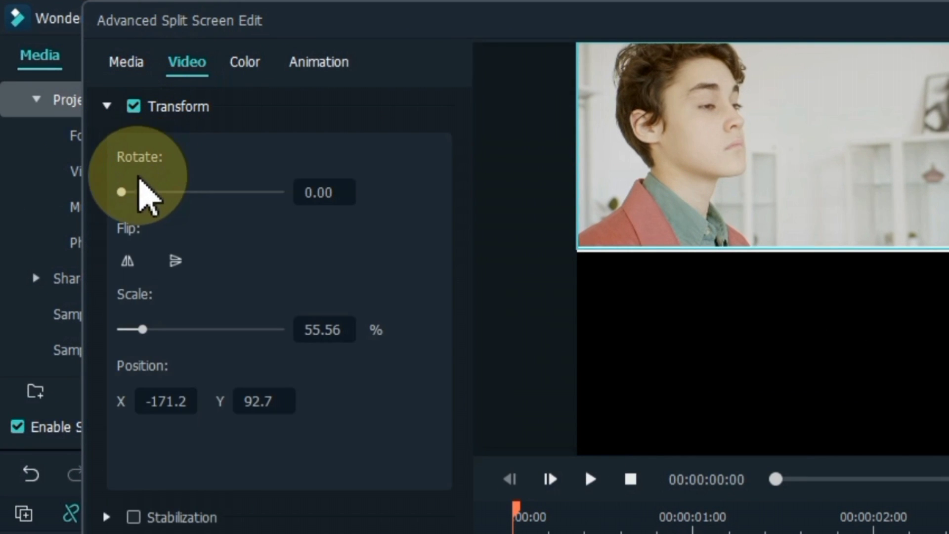
pyautogui.moveTo(132, 194)
pyautogui.mouseDown()
pyautogui.moveTo(155, 197)
pyautogui.moveTo(143, 200)
pyautogui.mouseUp()
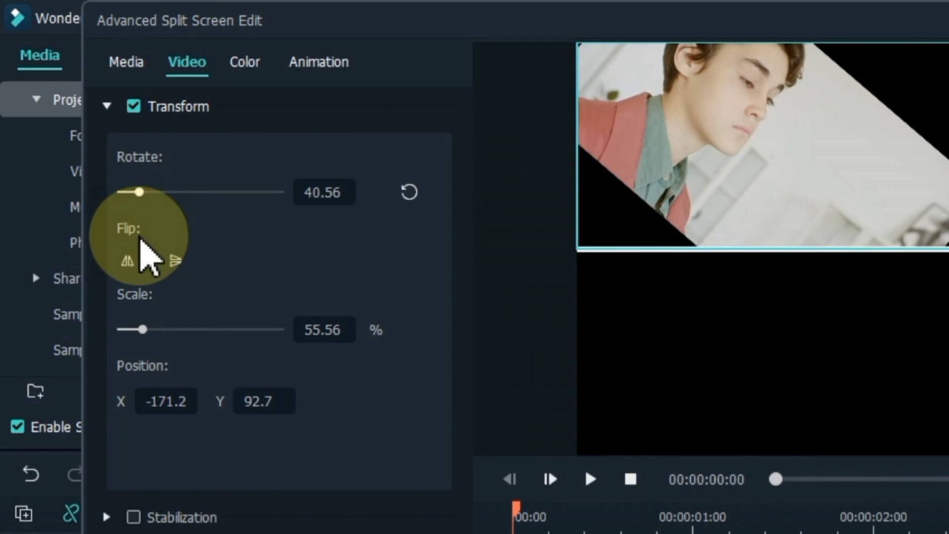
pyautogui.moveTo(158, 330); pyautogui.dragTo(170, 329)
pyautogui.click(409, 192)
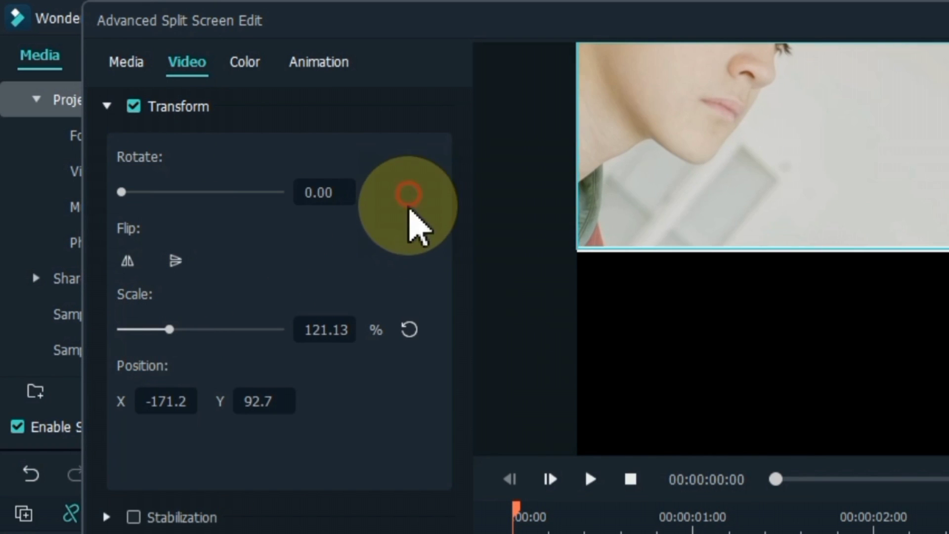
pyautogui.click(406, 330)
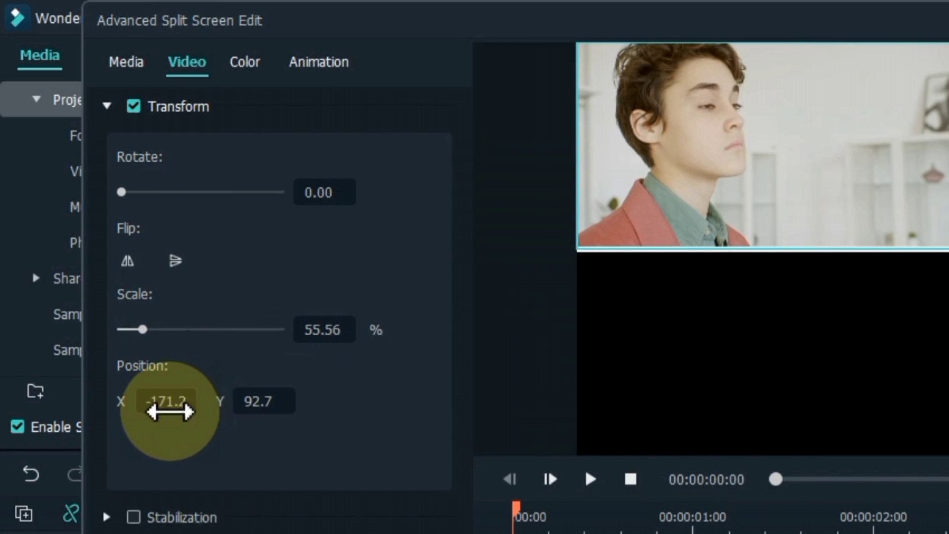
pyautogui.moveTo(165, 390); pyautogui.dragTo(101, 390)
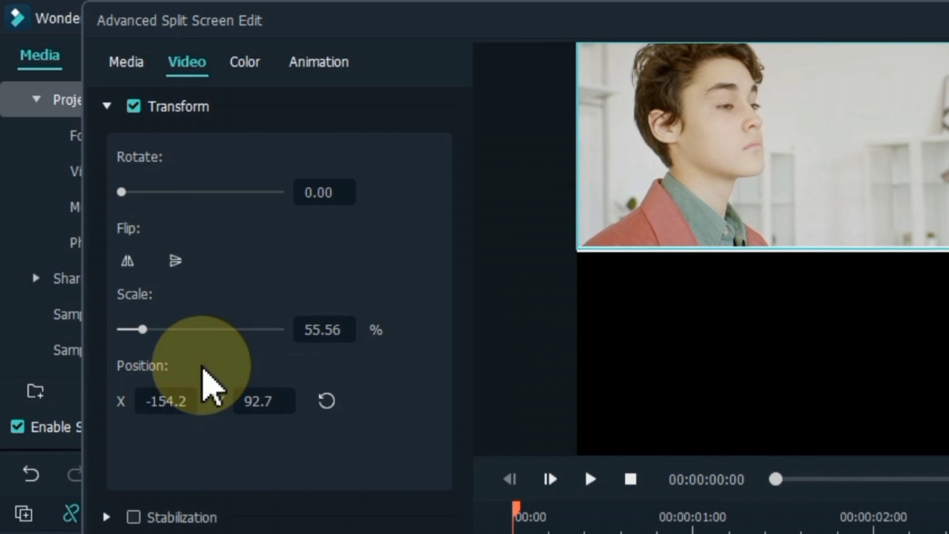
# Set the clip's warmth to about 25 and apply the Mission Impossible 3D LUT.
pyautogui.click(246, 61)
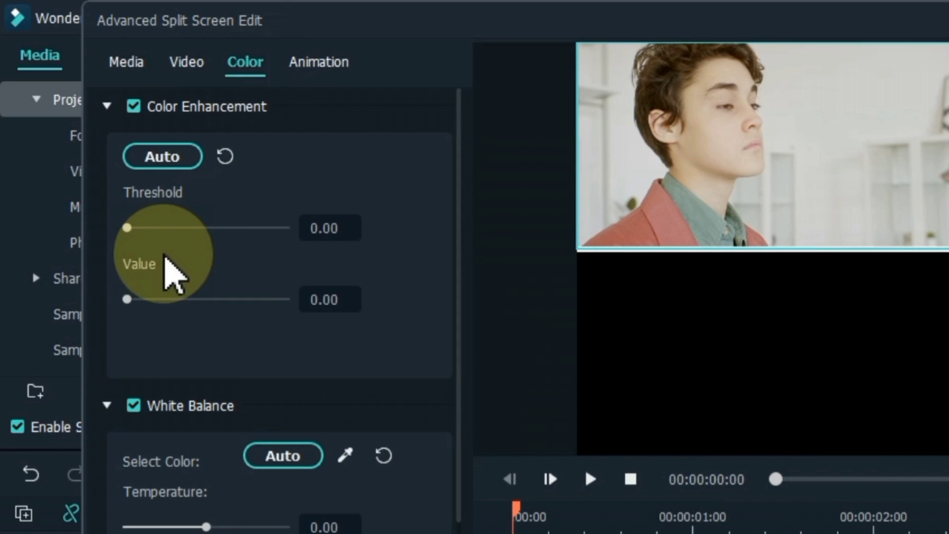
pyautogui.moveTo(207, 526); pyautogui.dragTo(242, 527)
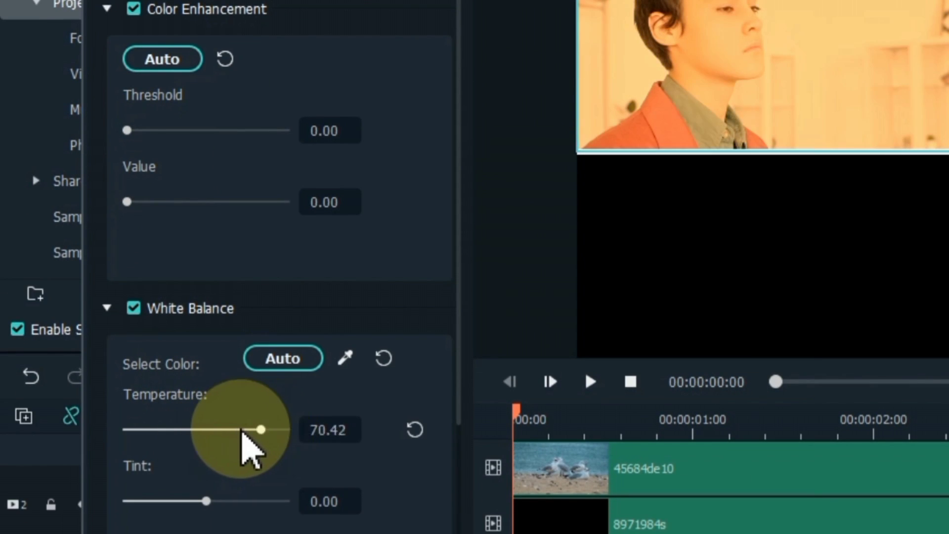
pyautogui.moveTo(242, 431); pyautogui.dragTo(230, 432)
pyautogui.scroll(-6, 178, 494)
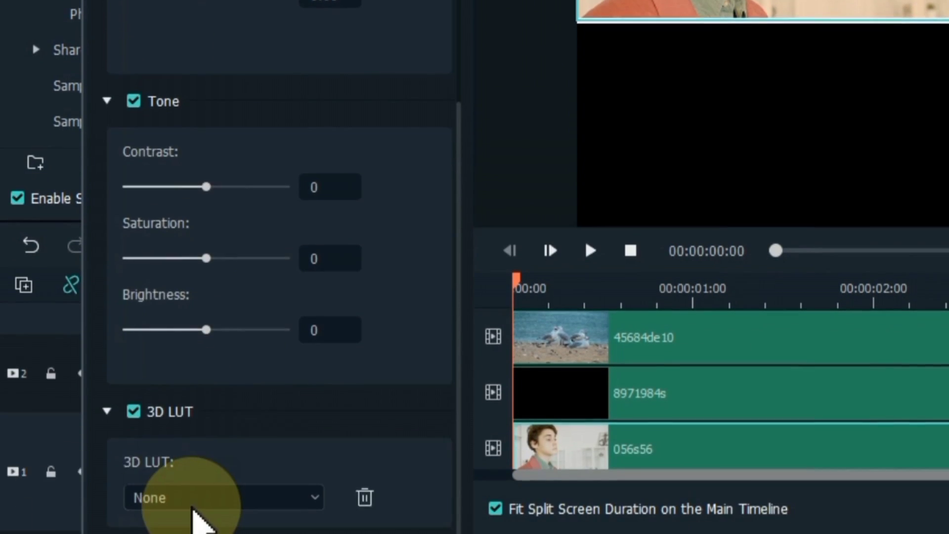
pyautogui.click(193, 500)
pyautogui.click(198, 300)
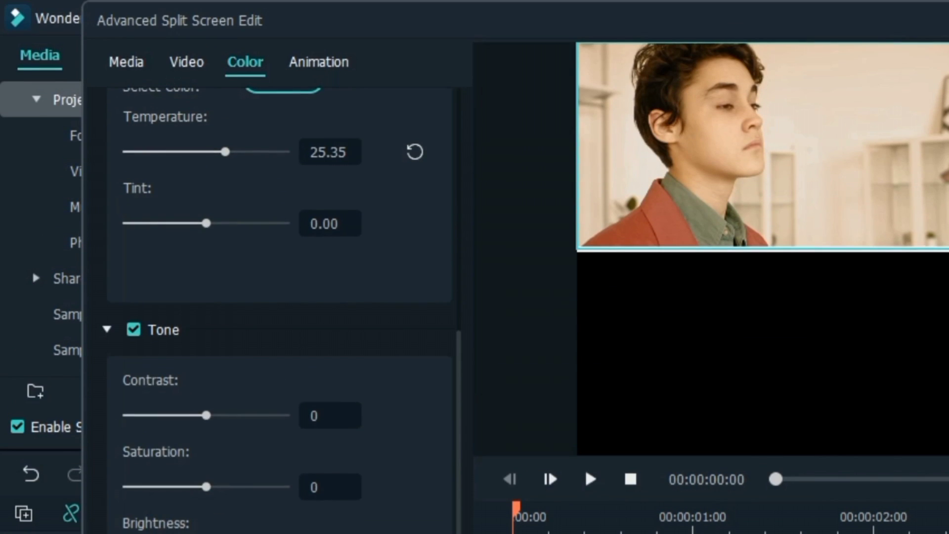
pyautogui.click(223, 510)
pyautogui.scroll(-2, 201, 318)
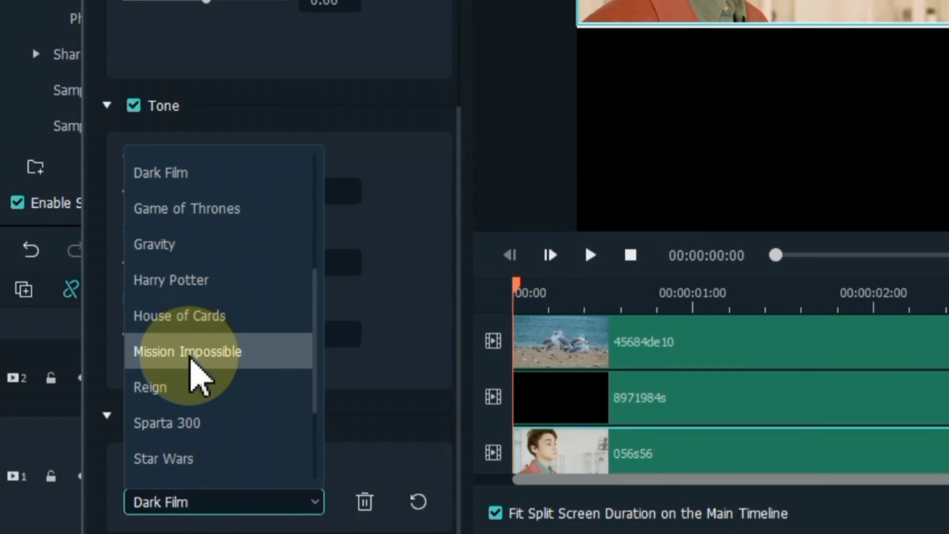
pyautogui.click(188, 352)
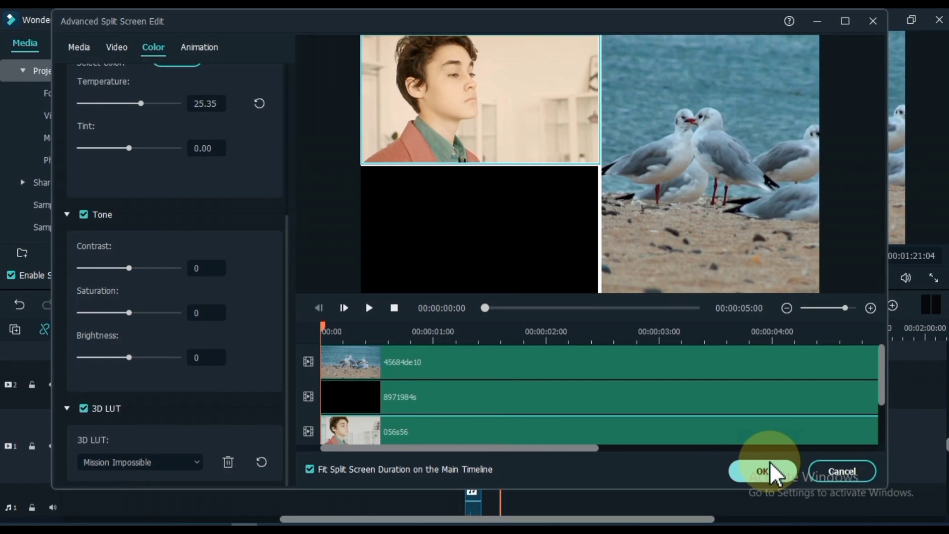
# Confirm the split-screen edits, play the section back, and fit the project in the timeline.
pyautogui.click(769, 470)
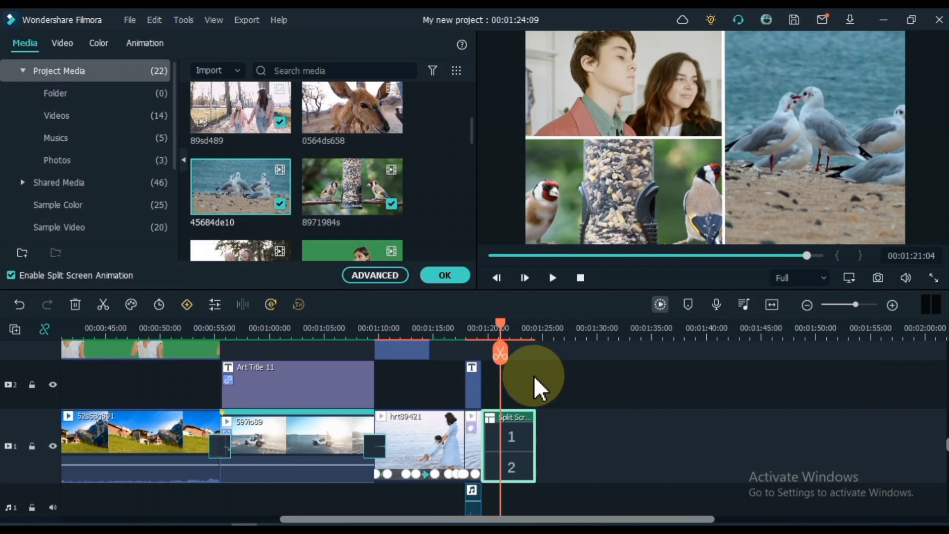
pyautogui.press('space')
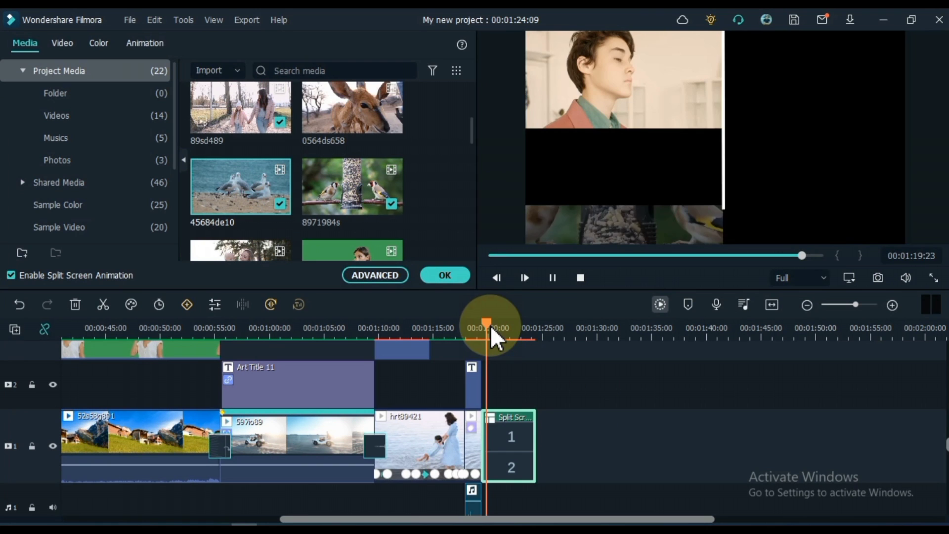
pyautogui.click(490, 330)
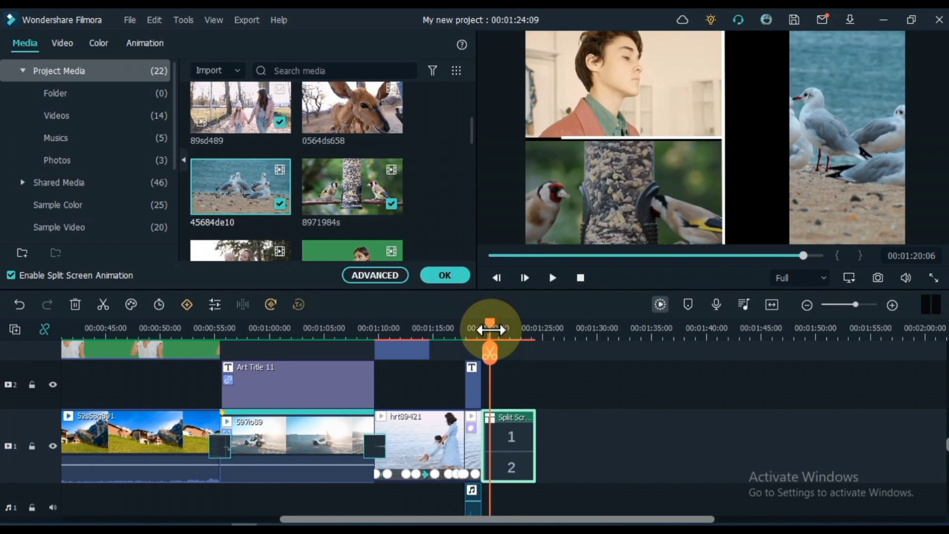
pyautogui.click(455, 276)
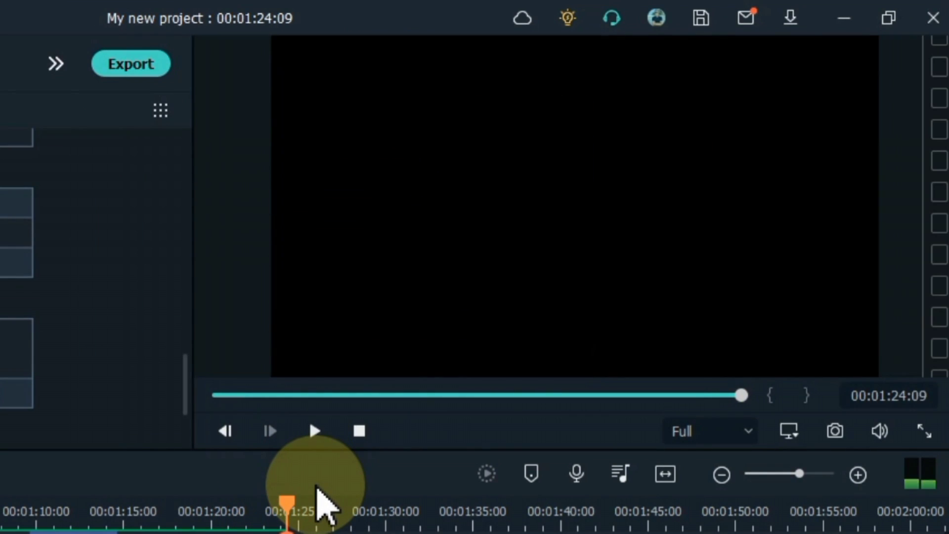
pyautogui.click(668, 472)
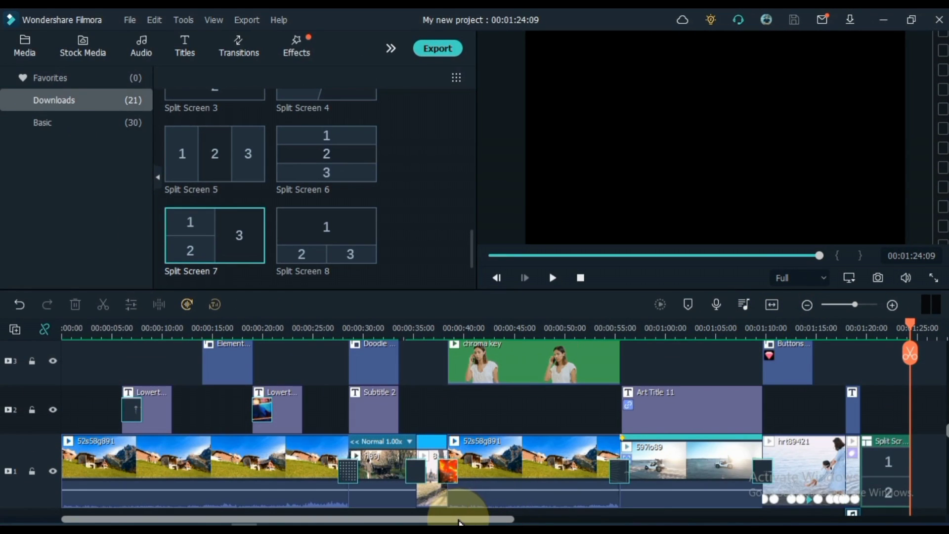
pyautogui.moveTo(458, 522); pyautogui.dragTo(666, 521)
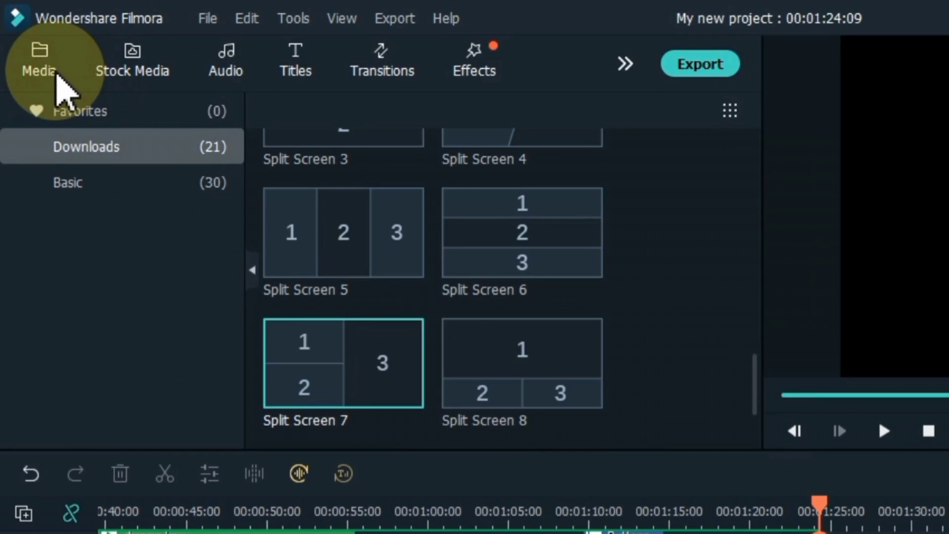
# Place the mother-and-baby clip 896154564 after the Split Screen clip and preview it.
pyautogui.click(47, 70)
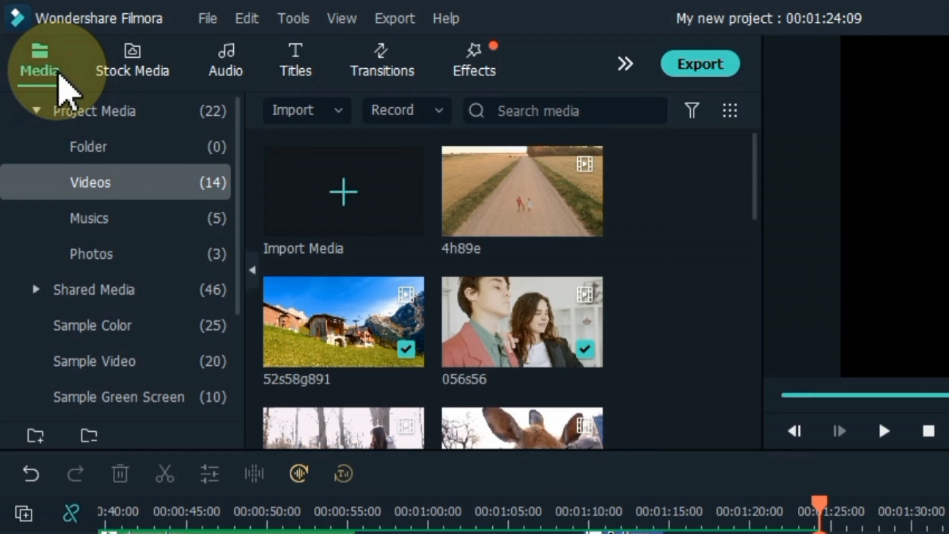
pyautogui.scroll(-5, 577, 317)
pyautogui.moveTo(509, 424); pyautogui.dragTo(841, 533)
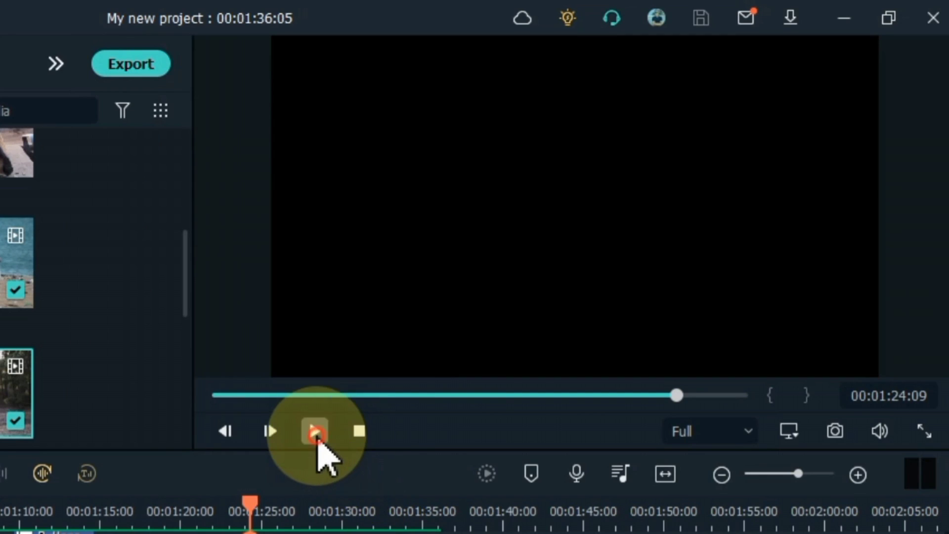
pyautogui.click(315, 433)
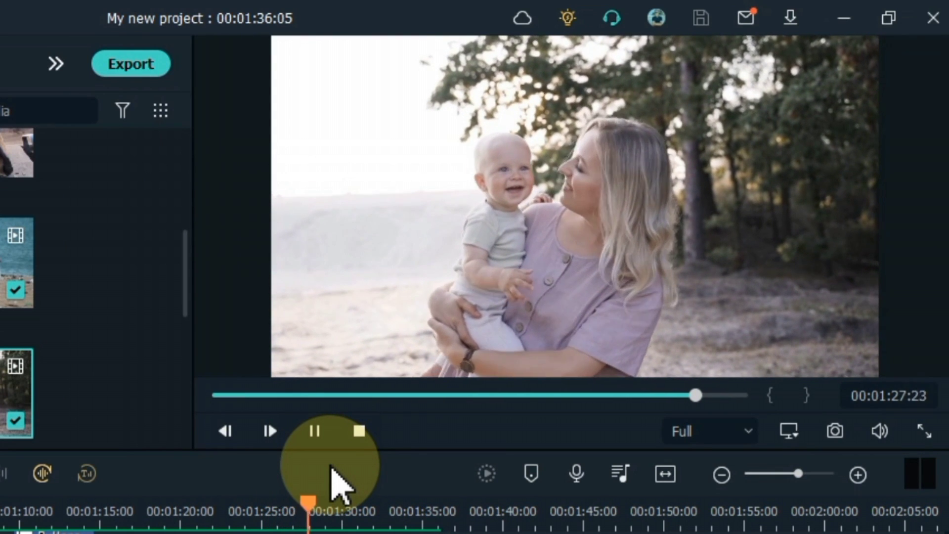
pyautogui.press('space')
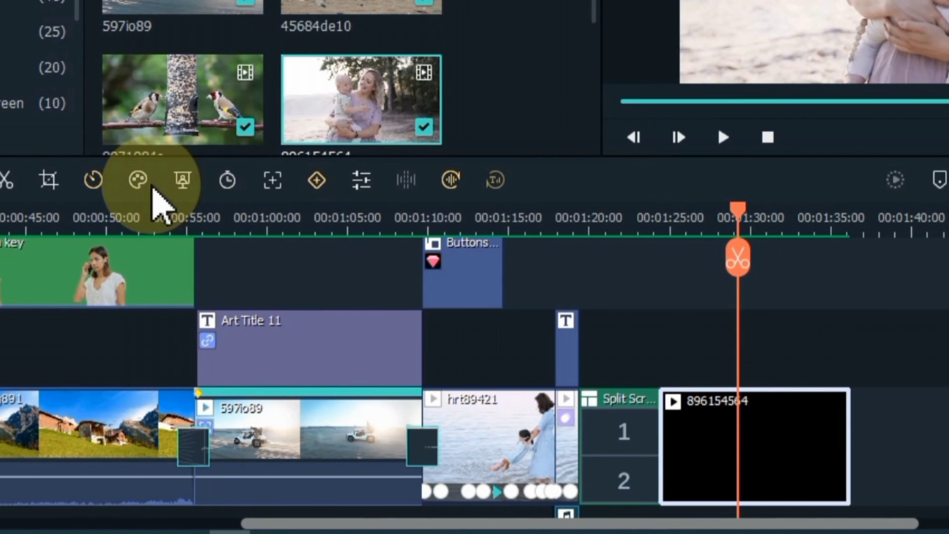
# Add a Freeze Frame to clip 896154564, shorten it to 00:00:01:06, and review it.
pyautogui.click(94, 180)
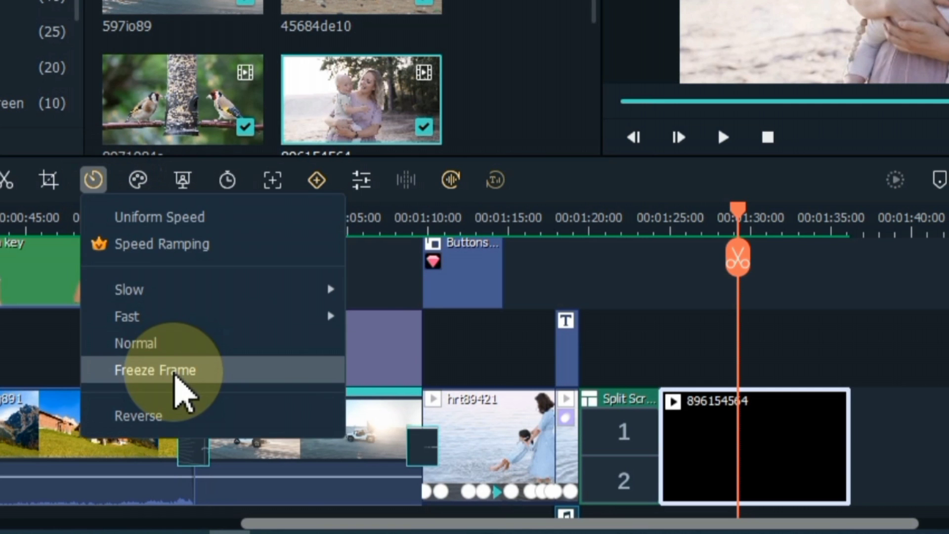
pyautogui.click(180, 379)
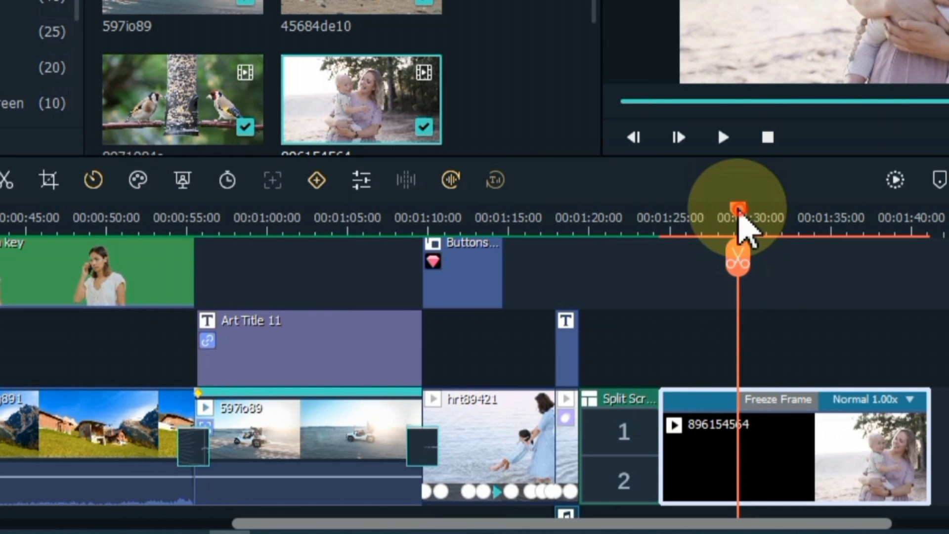
pyautogui.press('space')
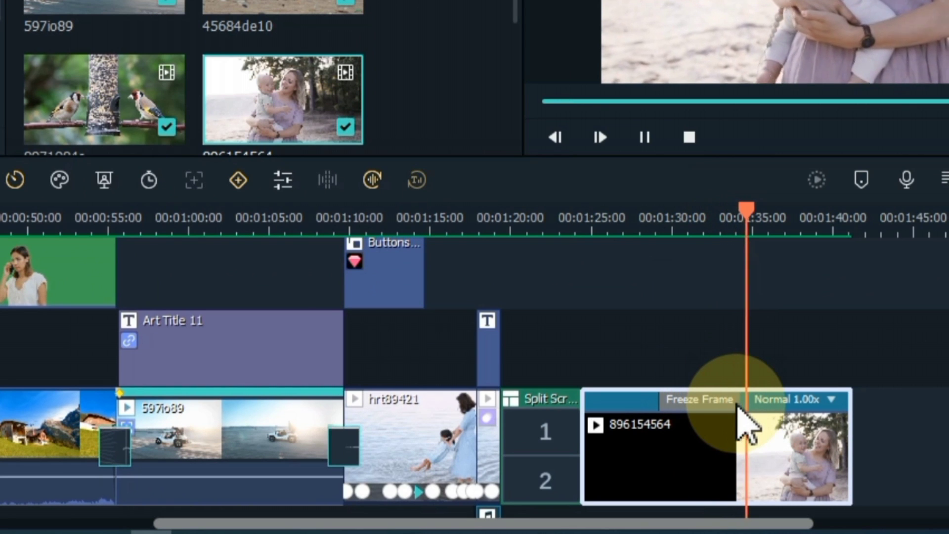
pyautogui.press('space')
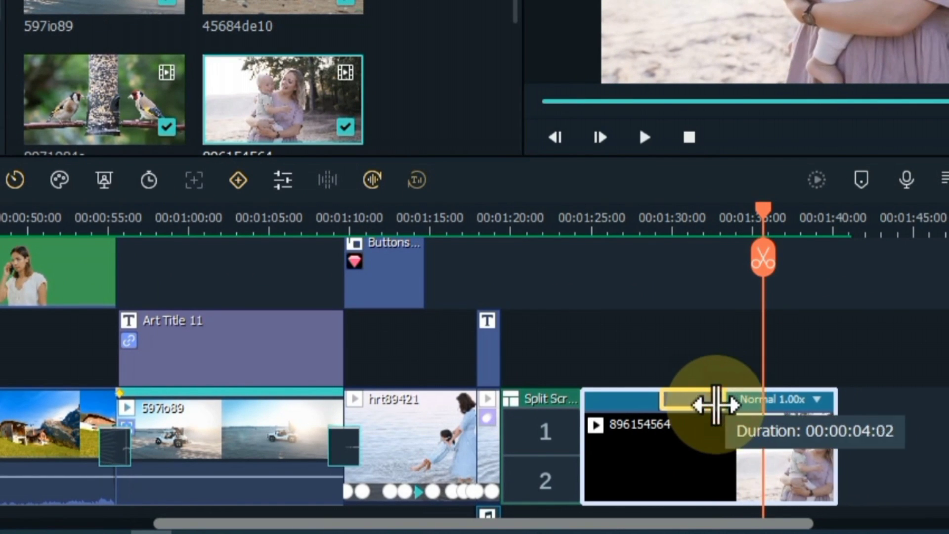
pyautogui.moveTo(707, 404); pyautogui.dragTo(668, 399)
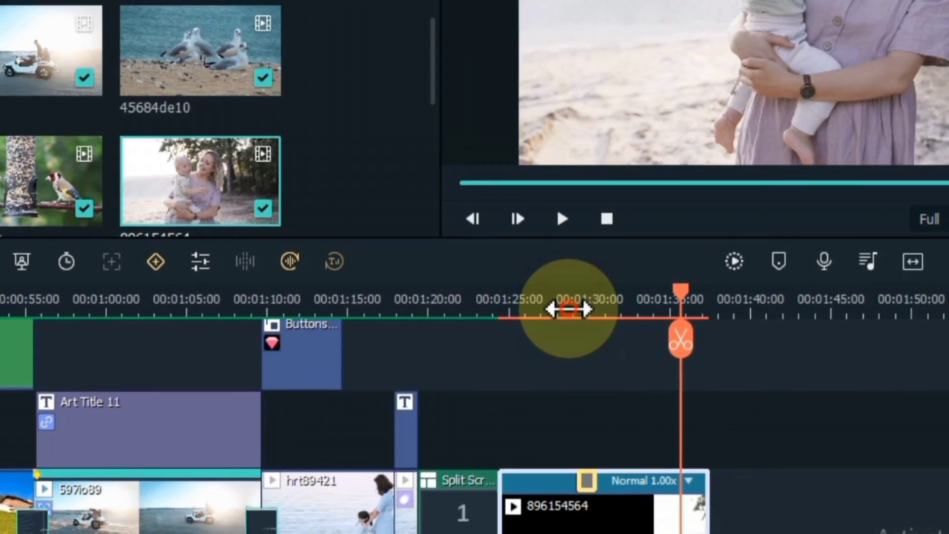
pyautogui.click(661, 236)
pyautogui.press('space')
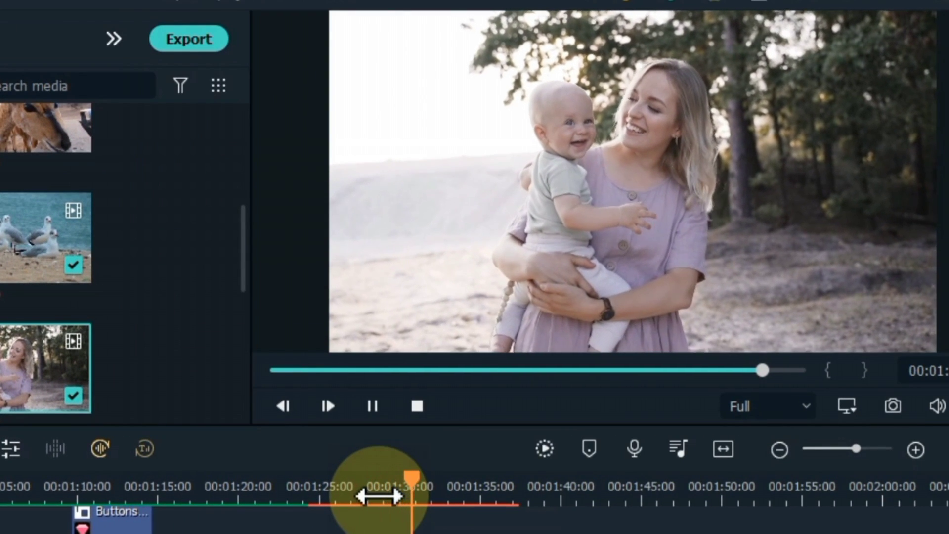
# Pause on the mother-and-baby frame at 00:01:34:00, capture a Snapshot, and preview it.
pyautogui.press('space')
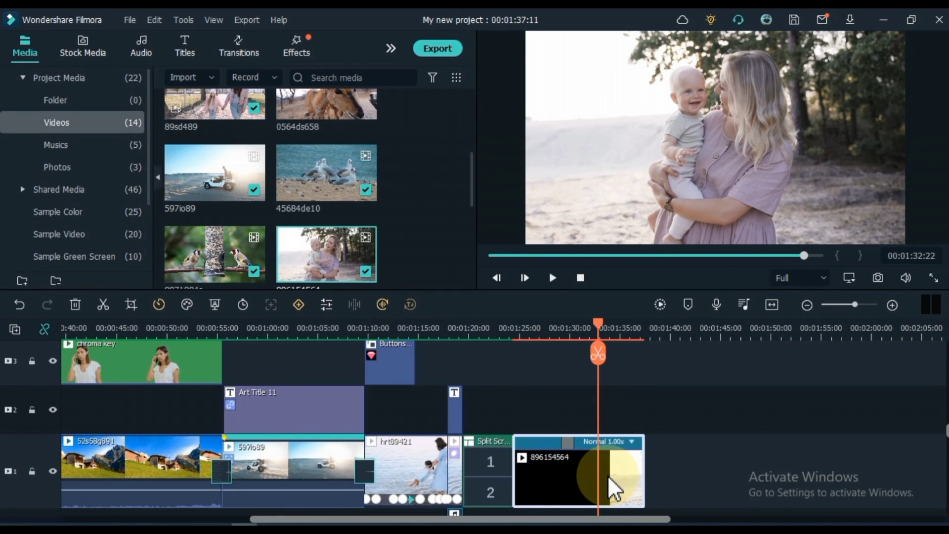
pyautogui.press('space')
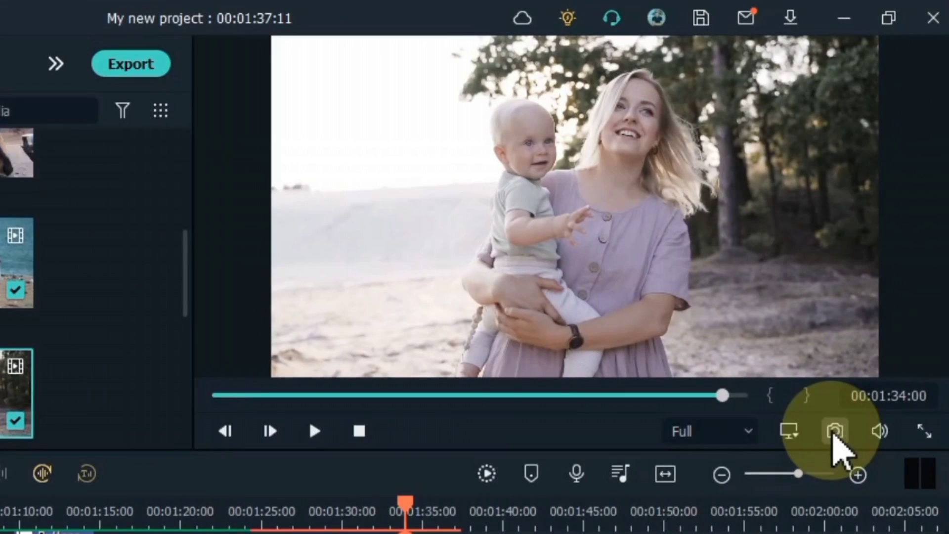
pyautogui.click(836, 432)
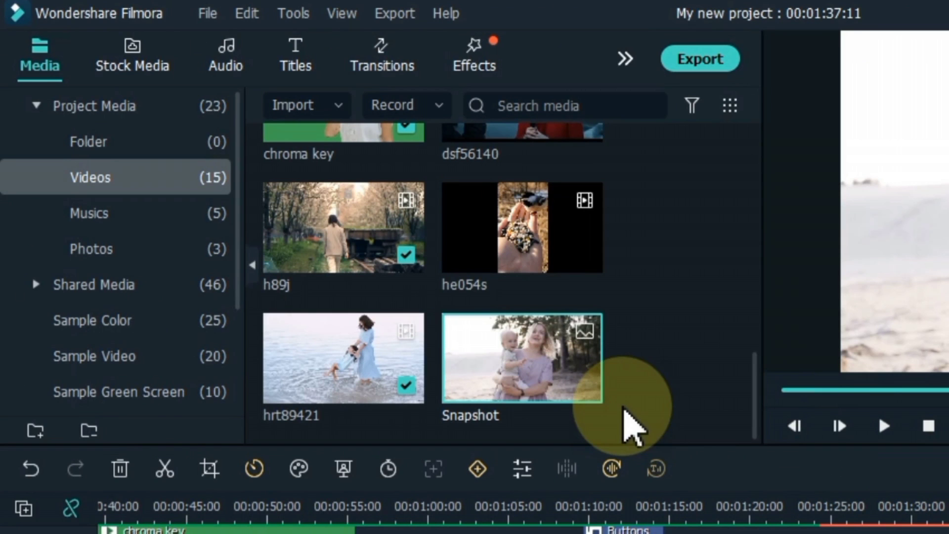
pyautogui.doubleClick(532, 399)
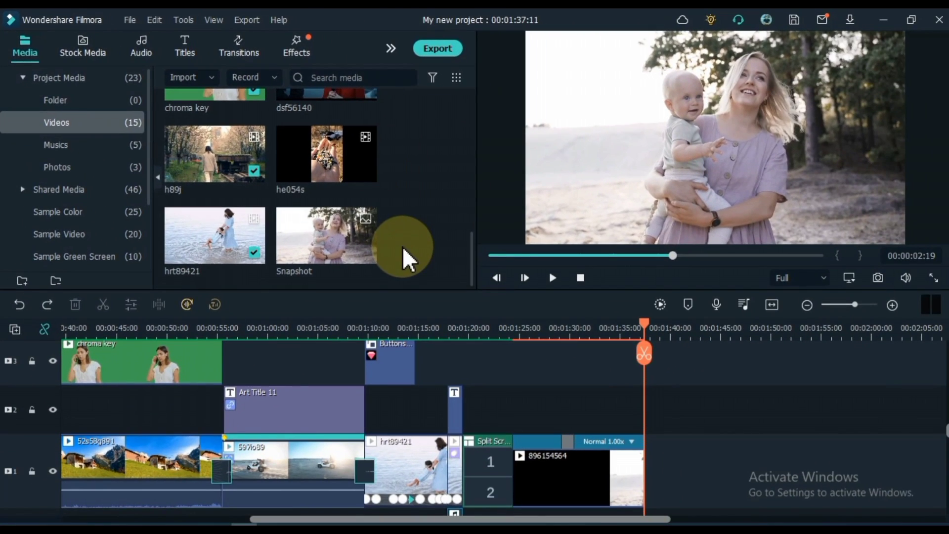
pyautogui.click(628, 392)
pyautogui.moveTo(644, 330); pyautogui.dragTo(626, 333)
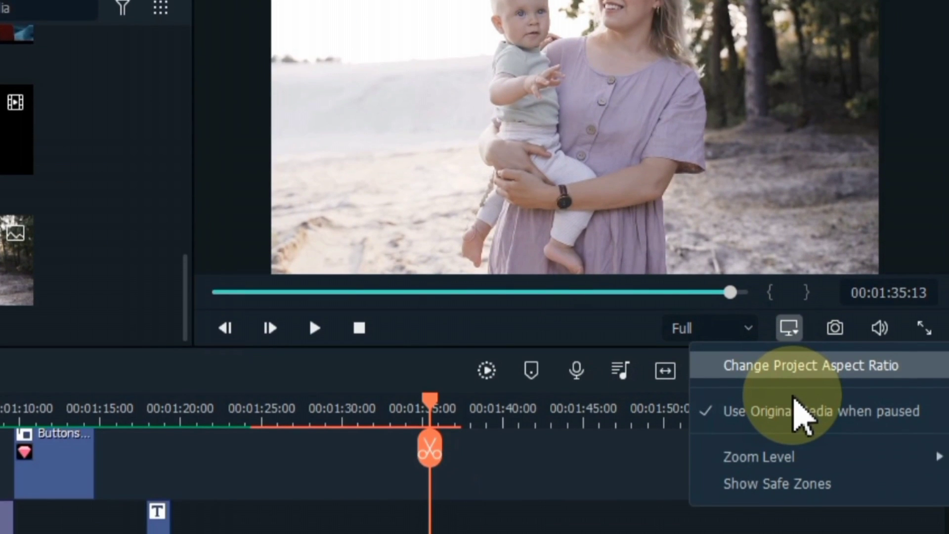
pyautogui.moveTo(781, 463)
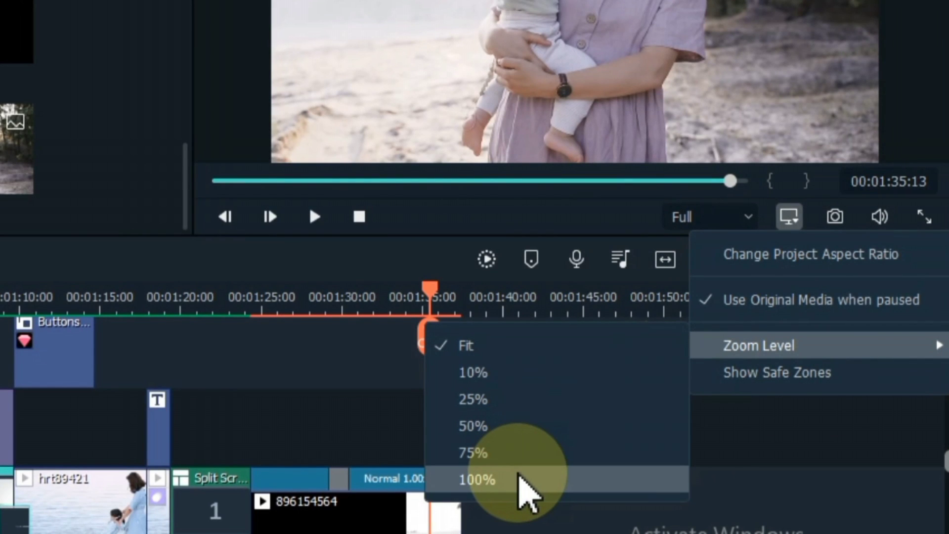
pyautogui.click(511, 479)
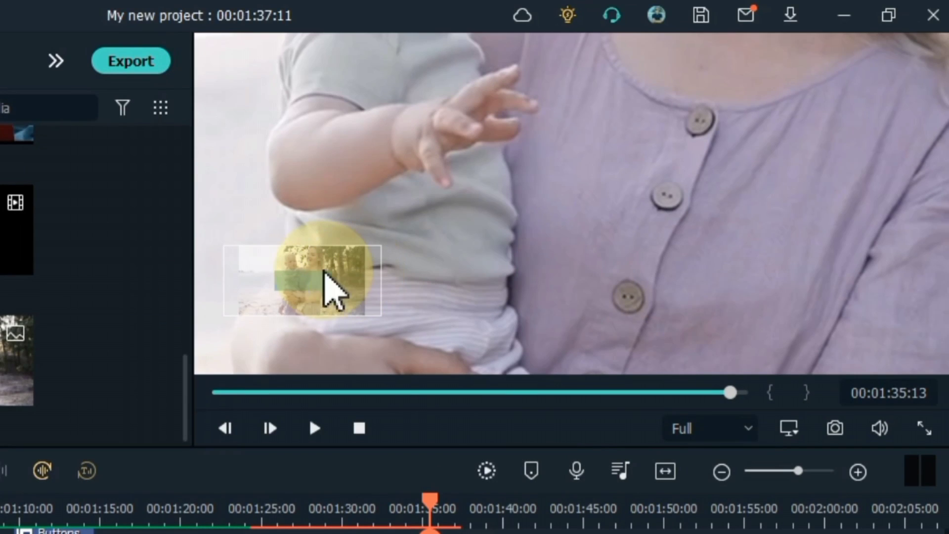
pyautogui.moveTo(296, 284); pyautogui.dragTo(284, 303)
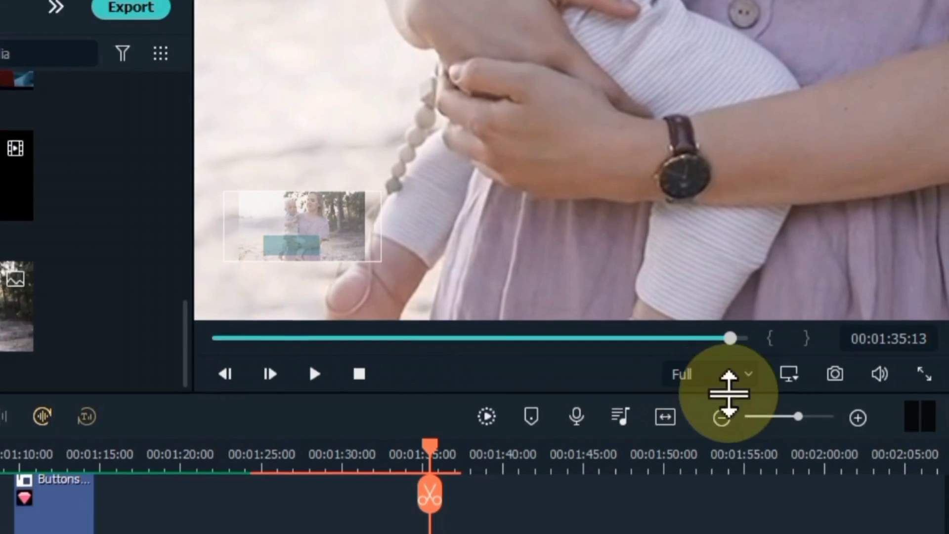
pyautogui.click(790, 375)
pyautogui.moveTo(762, 349)
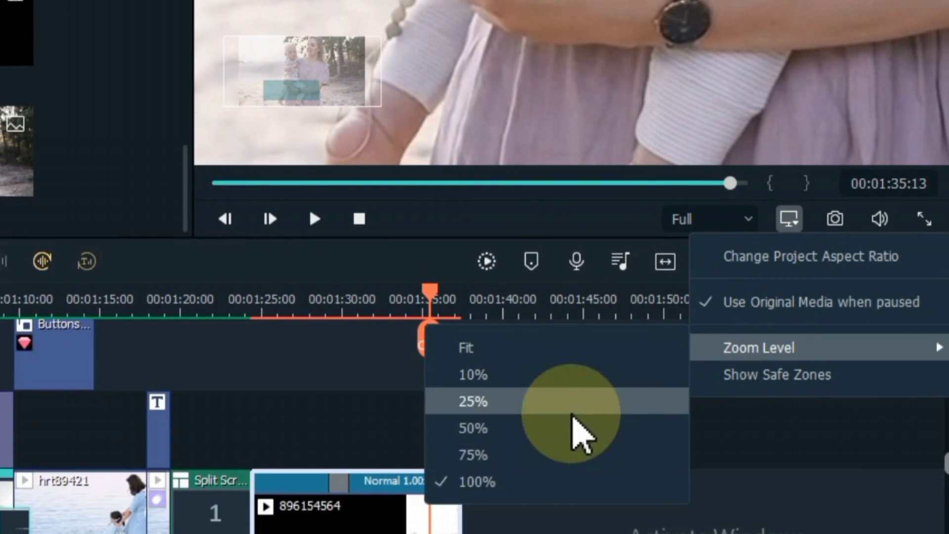
pyautogui.click(544, 449)
pyautogui.moveTo(297, 99); pyautogui.dragTo(297, 48)
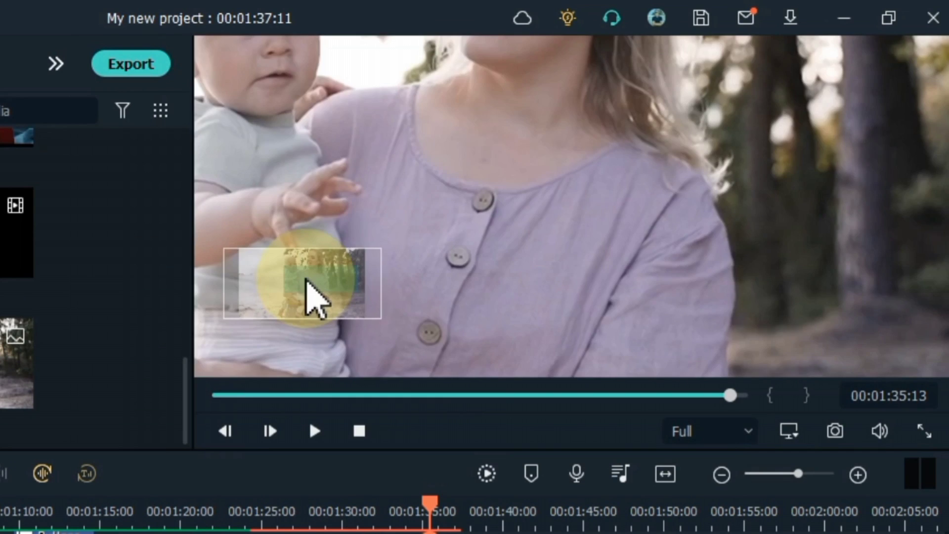
pyautogui.moveTo(307, 279); pyautogui.dragTo(311, 321)
pyautogui.click(790, 431)
pyautogui.moveTo(773, 392)
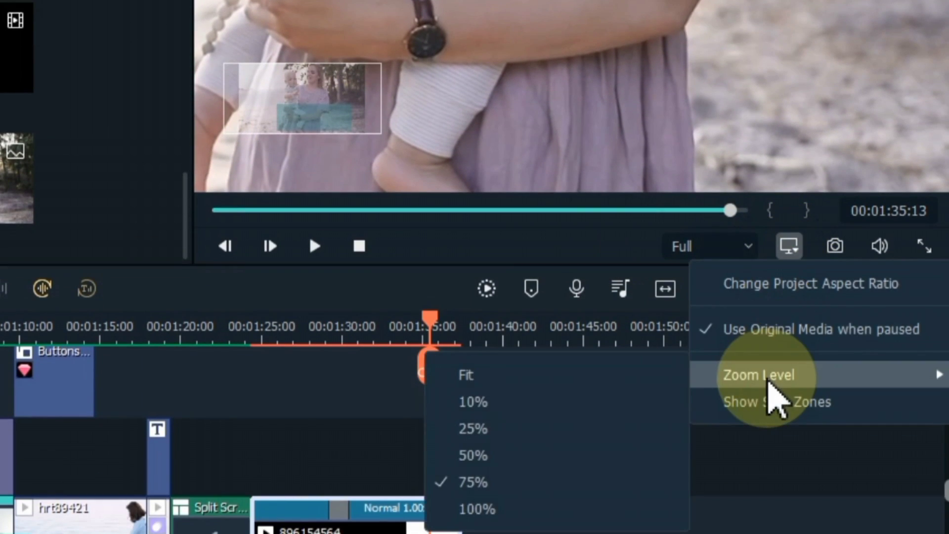
pyautogui.click(509, 455)
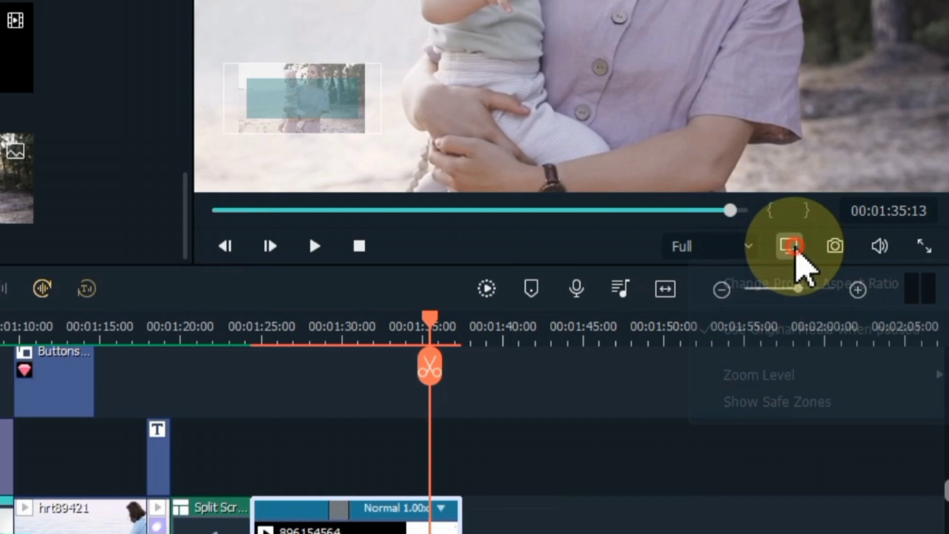
pyautogui.moveTo(740, 374)
pyautogui.click(467, 342)
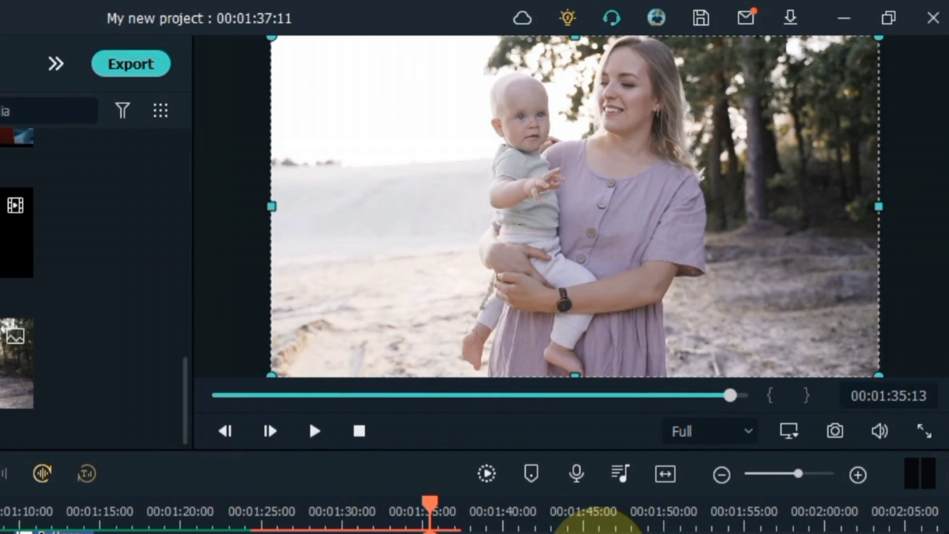
# Show and then hide the safe-zone guides on the preview during playback.
pyautogui.click(786, 431)
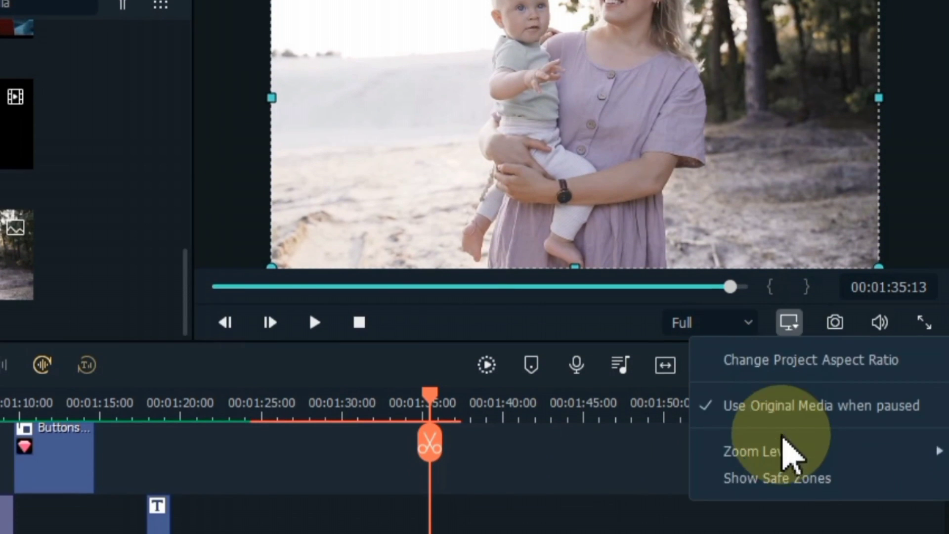
pyautogui.click(787, 476)
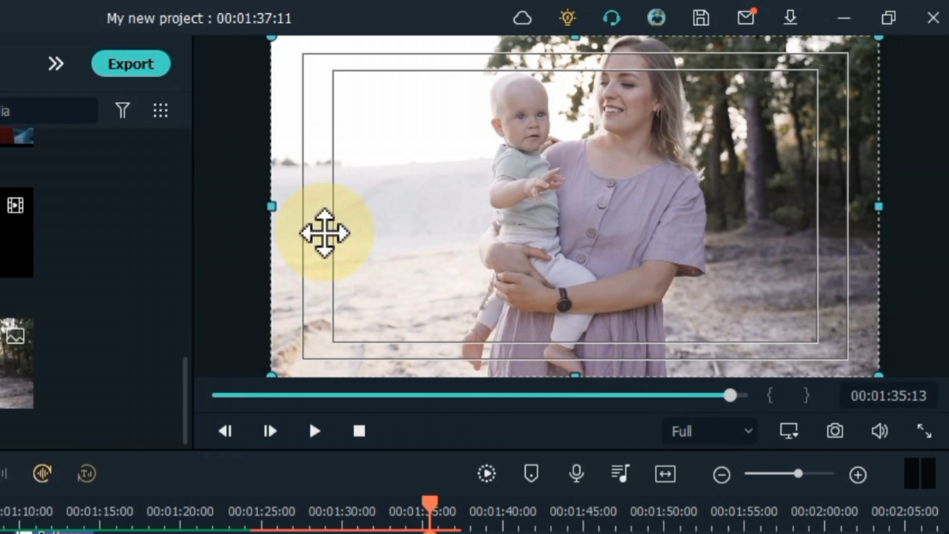
pyautogui.click(789, 432)
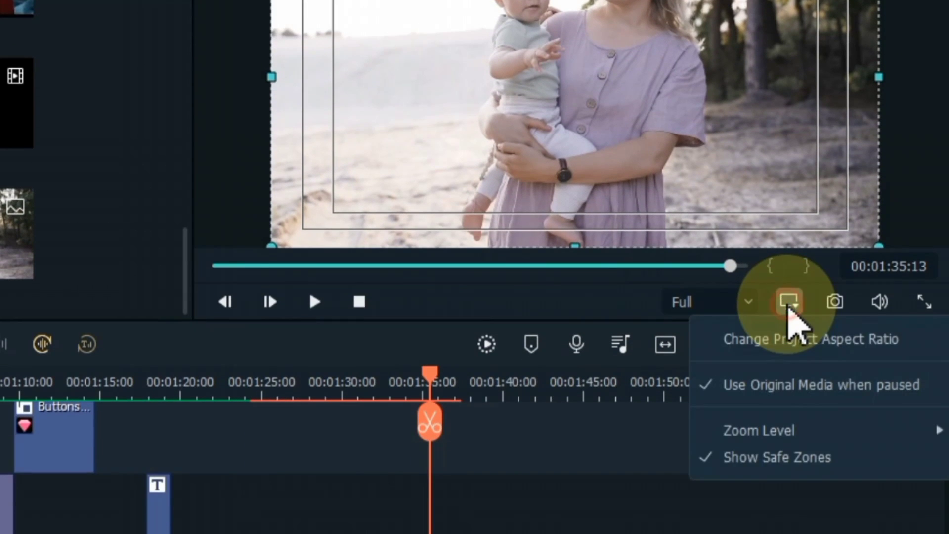
pyautogui.click(767, 460)
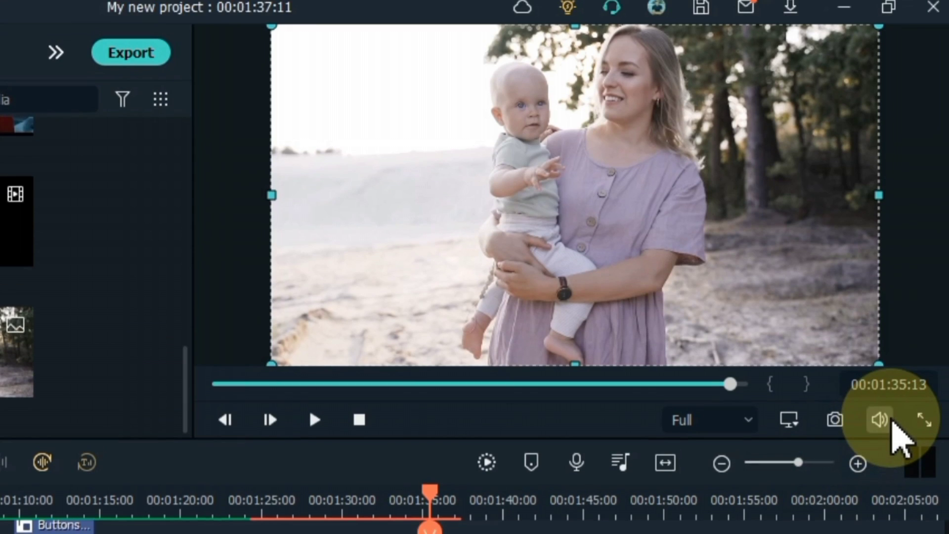
pyautogui.moveTo(899, 319)
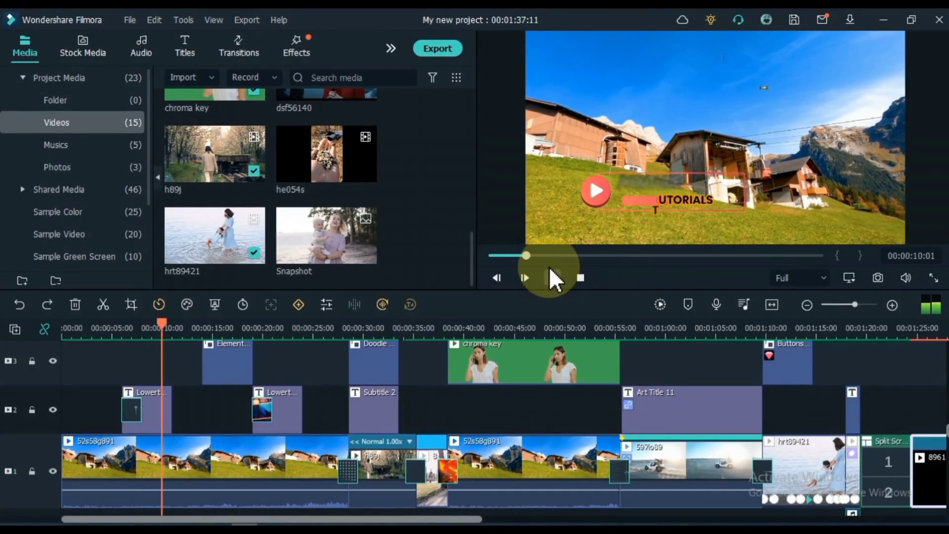
# Pause playback, then preview the Red, Green, Orange, Coral, Medium Purple and Moon Blue sample colours.
pyautogui.click(551, 275)
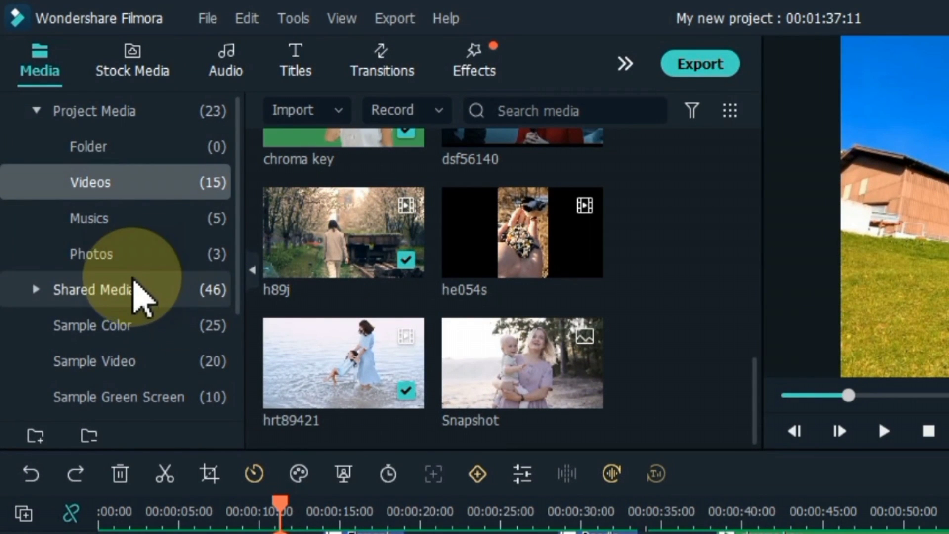
pyautogui.scroll(-4, 133, 281)
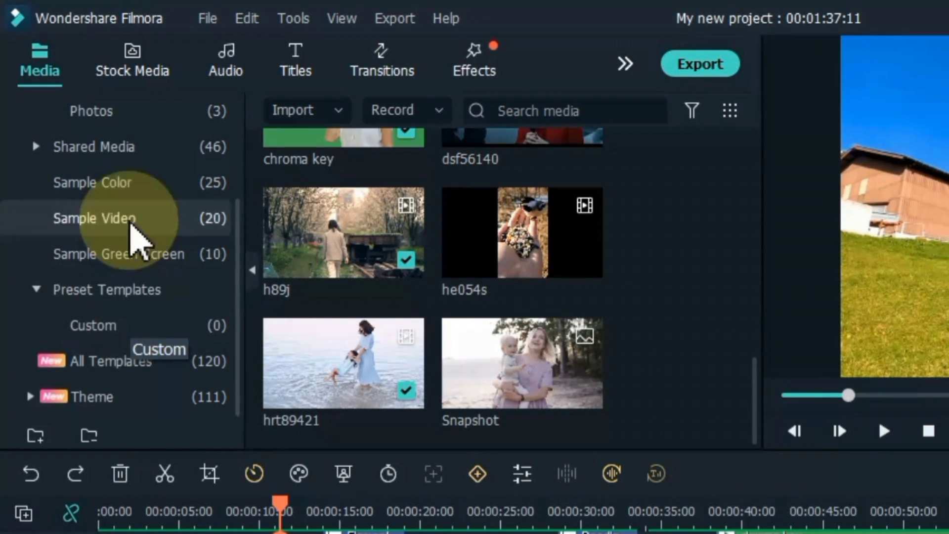
pyautogui.click(133, 192)
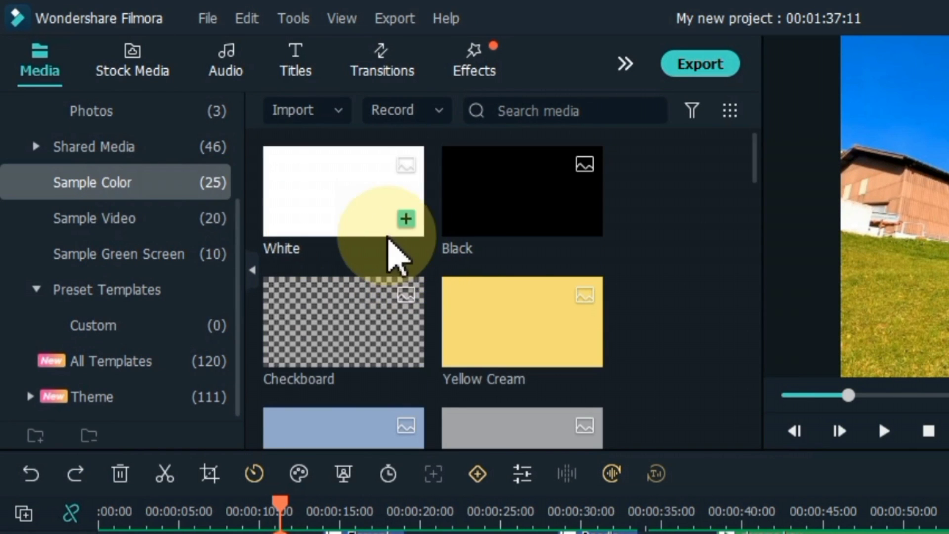
pyautogui.scroll(-6, 387, 244)
pyautogui.scroll(-5, 378, 244)
pyautogui.scroll(3, 385, 245)
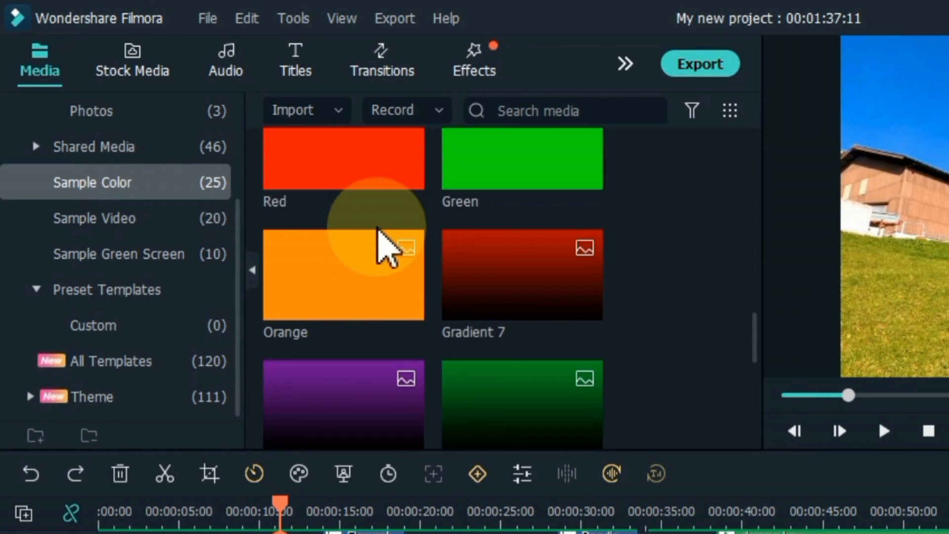
pyautogui.click(345, 185)
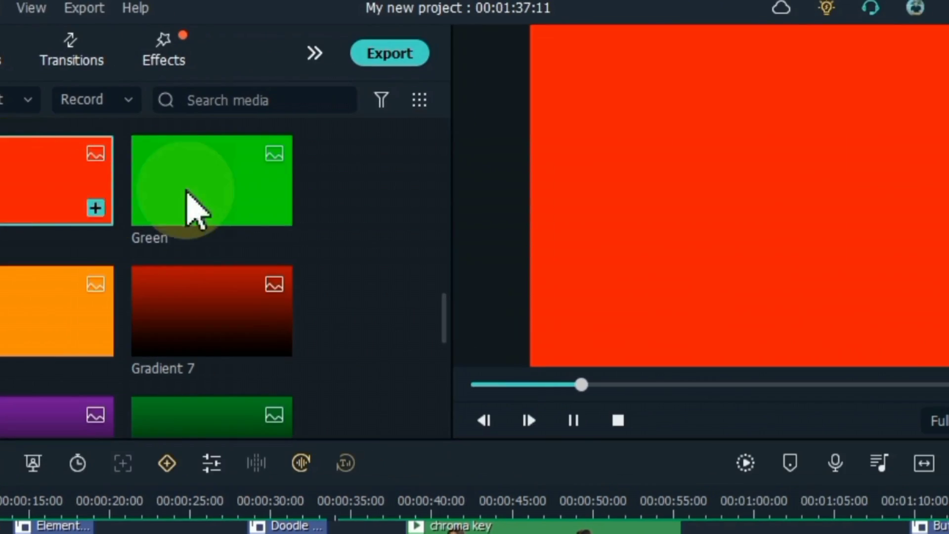
pyautogui.click(530, 161)
pyautogui.click(7, 349)
pyautogui.scroll(-3, 9, 322)
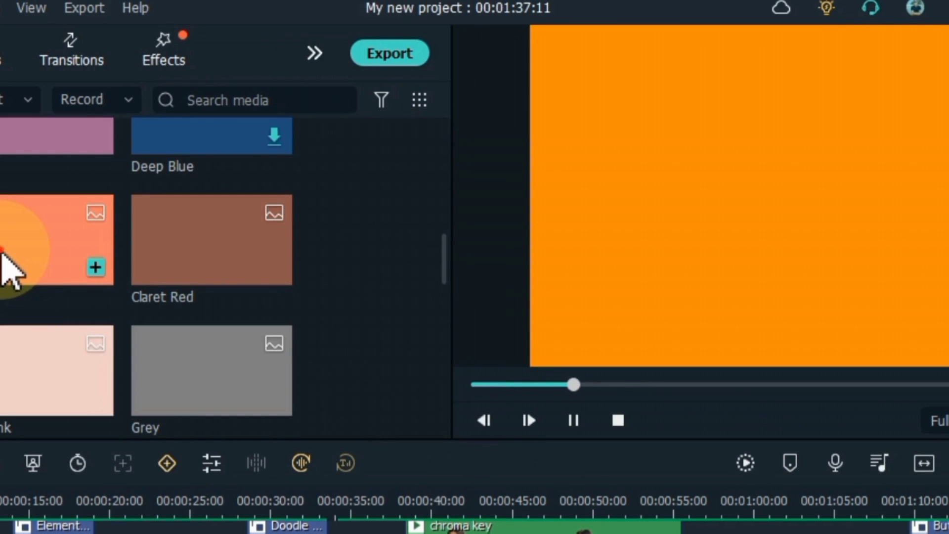
pyautogui.click(97, 269)
pyautogui.scroll(3, 96, 282)
pyautogui.click(12, 321)
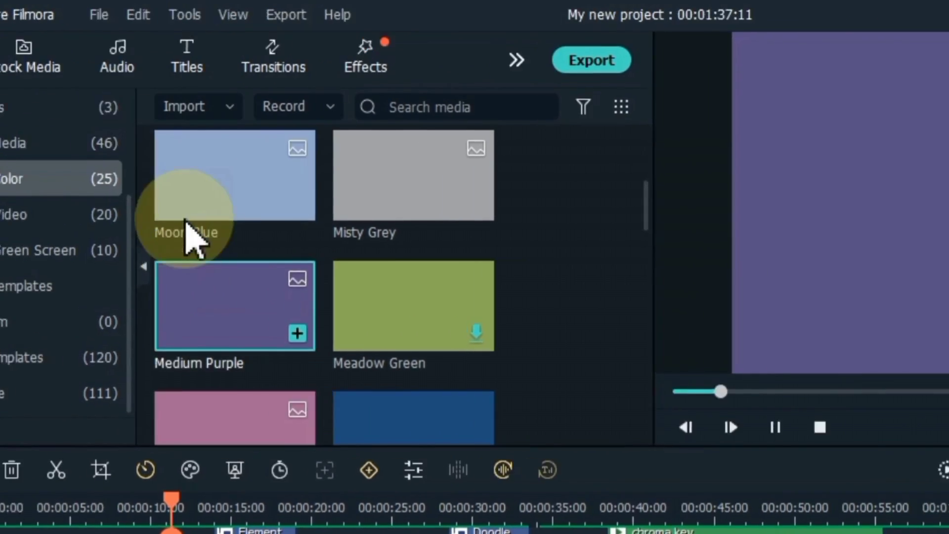
pyautogui.click(3, 198)
# Place Moon Blue as a clip on track 2 near 01:25.
pyautogui.moveTo(302, 190); pyautogui.dragTo(948, 533)
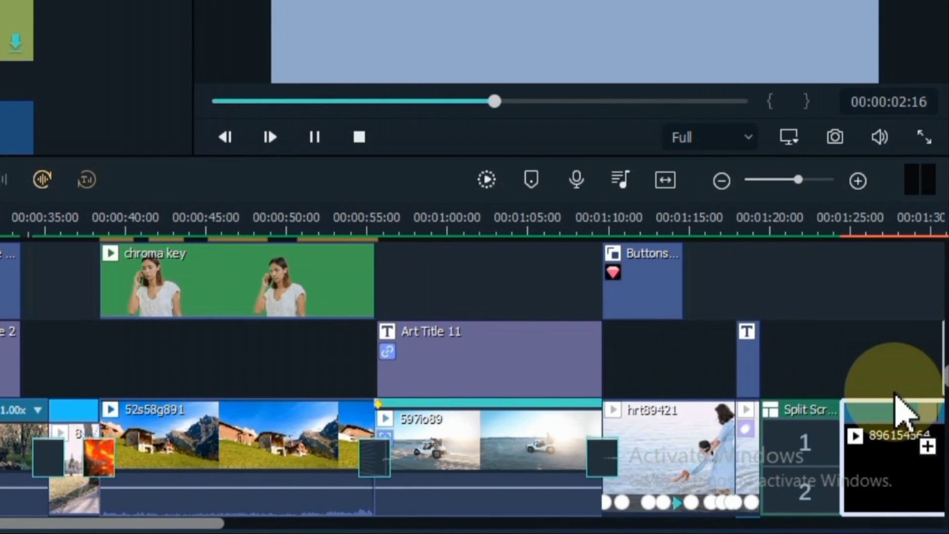
pyautogui.moveTo(905, 411); pyautogui.dragTo(819, 401)
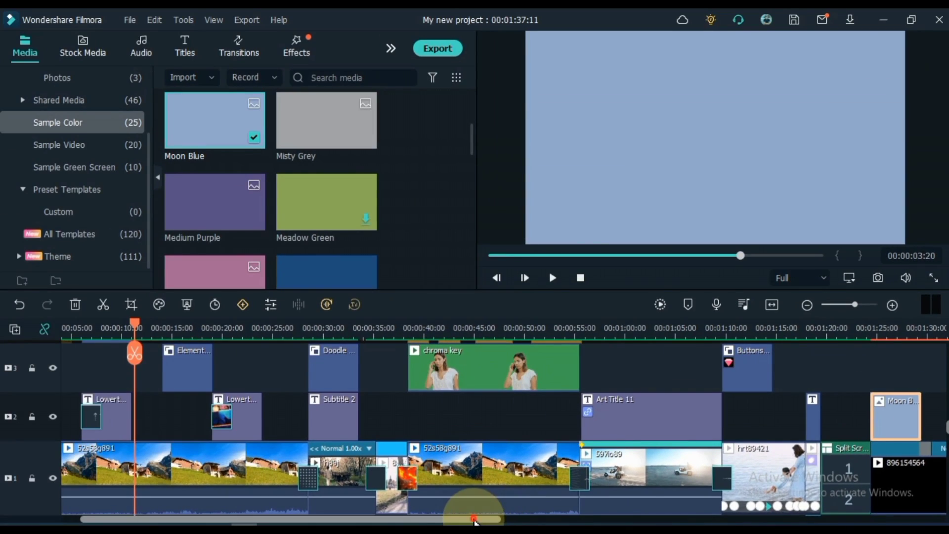
pyautogui.moveTo(475, 521); pyautogui.dragTo(678, 520)
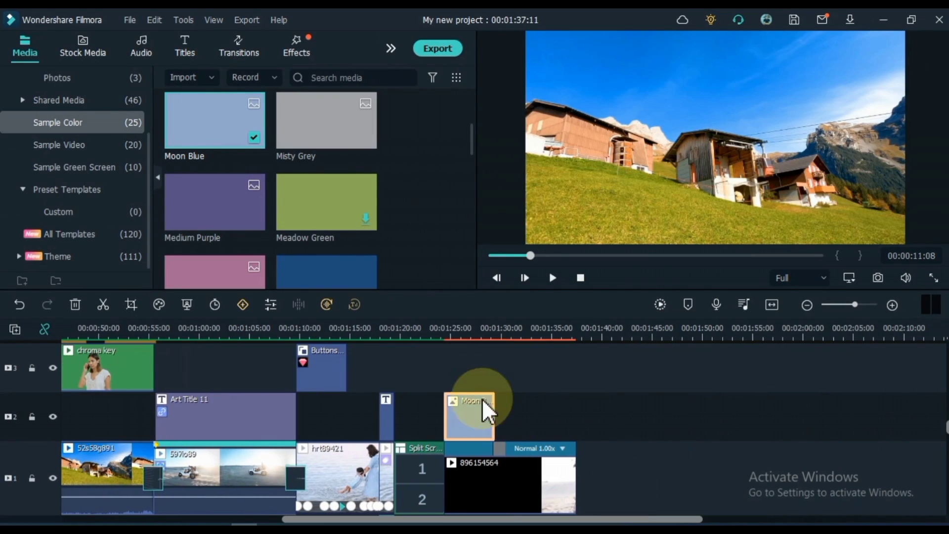
pyautogui.click(464, 324)
# Resize and move the Moon Blue frame into a lower band over the mother-and-baby clip.
pyautogui.doubleClick(476, 422)
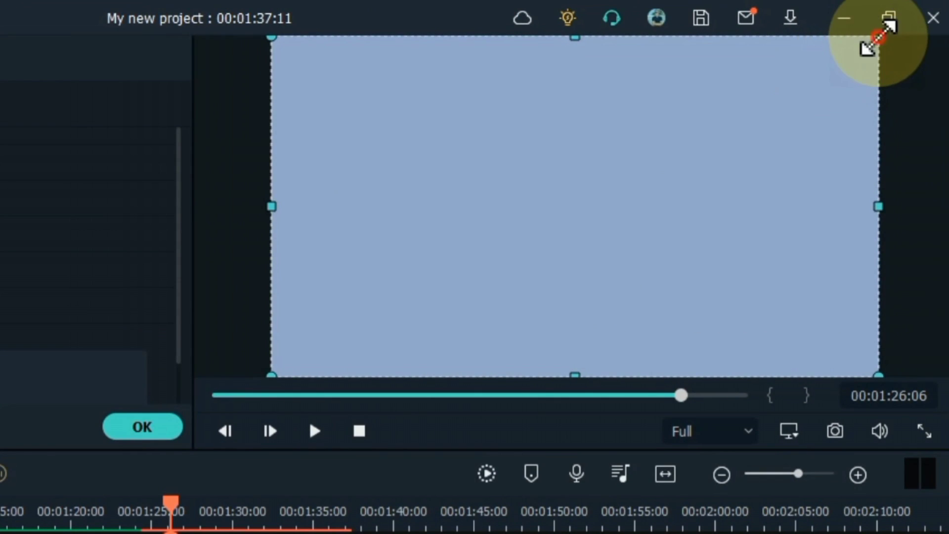
pyautogui.moveTo(878, 37)
pyautogui.mouseDown()
pyautogui.moveTo(539, 218)
pyautogui.moveTo(863, 72)
pyautogui.moveTo(877, 37)
pyautogui.mouseUp()
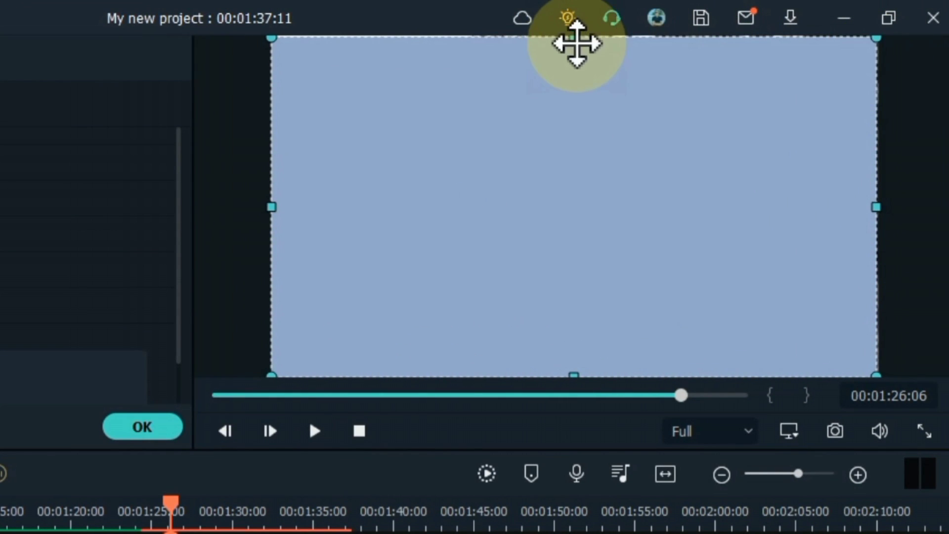
pyautogui.moveTo(577, 32); pyautogui.dragTo(600, 163)
pyautogui.moveTo(599, 329); pyautogui.dragTo(592, 226)
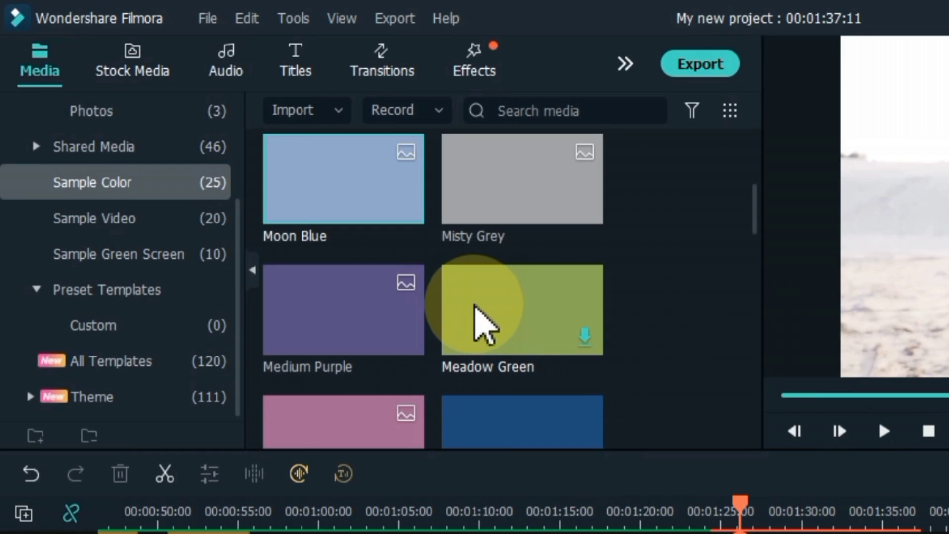
pyautogui.scroll(-5, 475, 307)
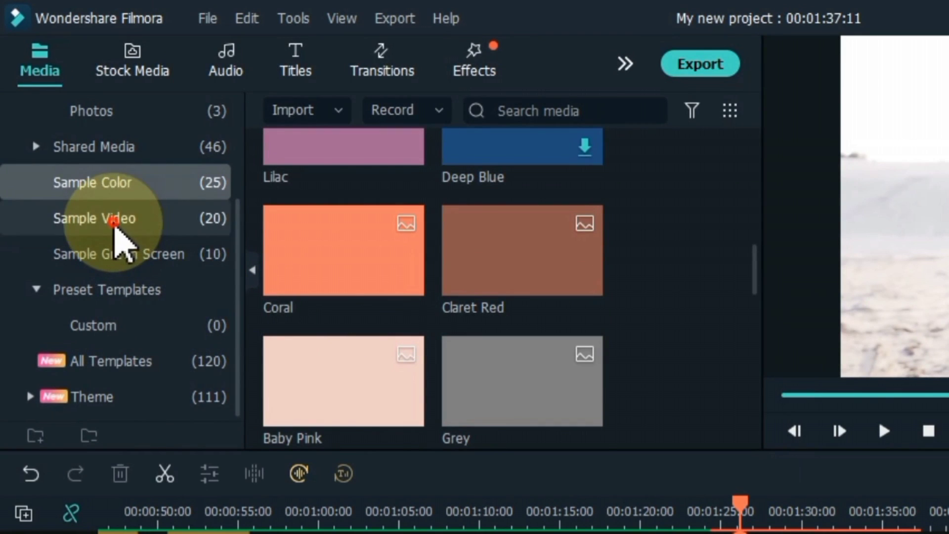
# Add the Countdown 5 sample video right after the Split Screen clip.
pyautogui.click(114, 222)
pyautogui.scroll(-8, 547, 346)
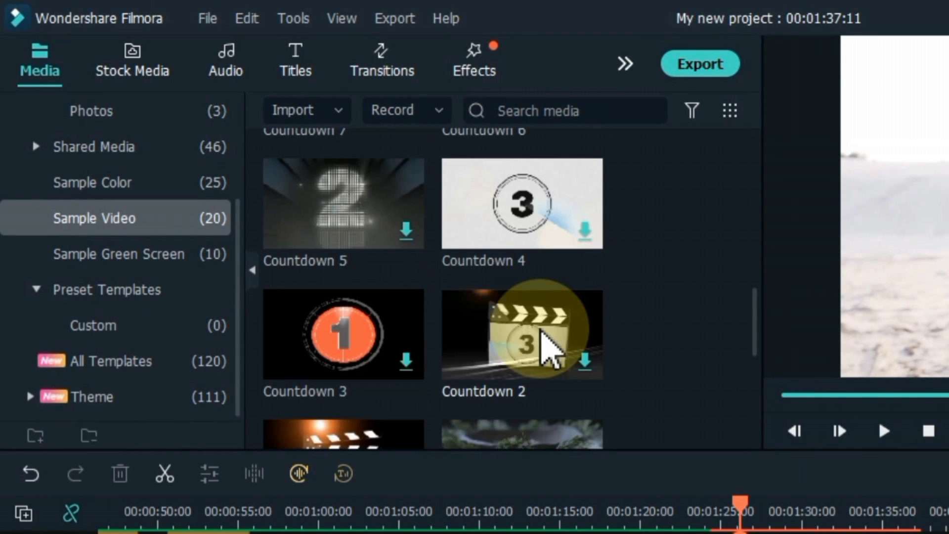
pyautogui.scroll(-4, 543, 333)
pyautogui.scroll(4, 543, 332)
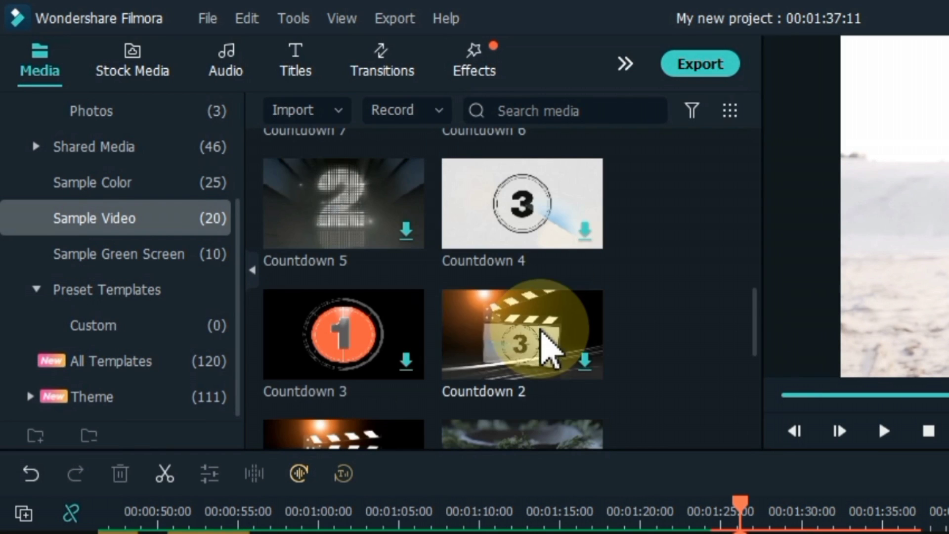
pyautogui.click(322, 234)
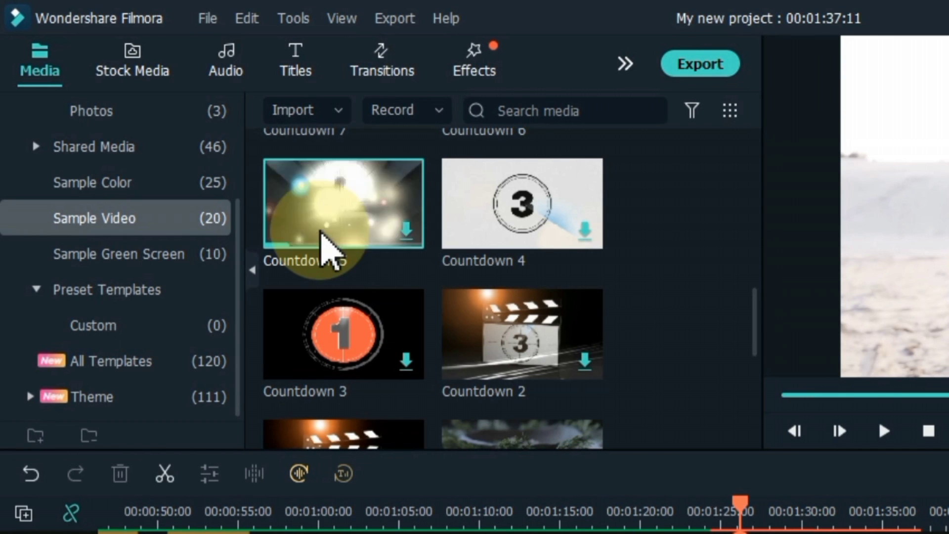
pyautogui.moveTo(322, 236); pyautogui.dragTo(942, 533)
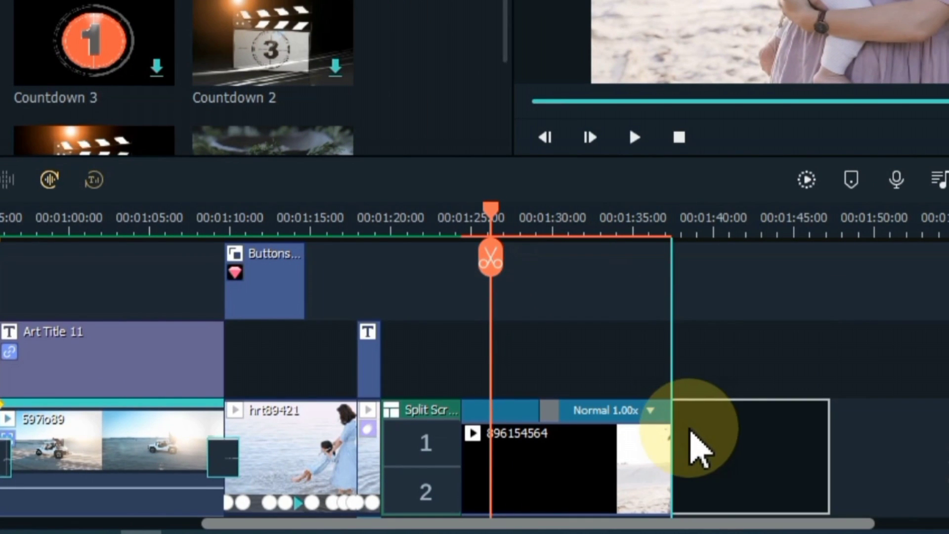
pyautogui.moveTo(691, 433); pyautogui.dragTo(692, 434)
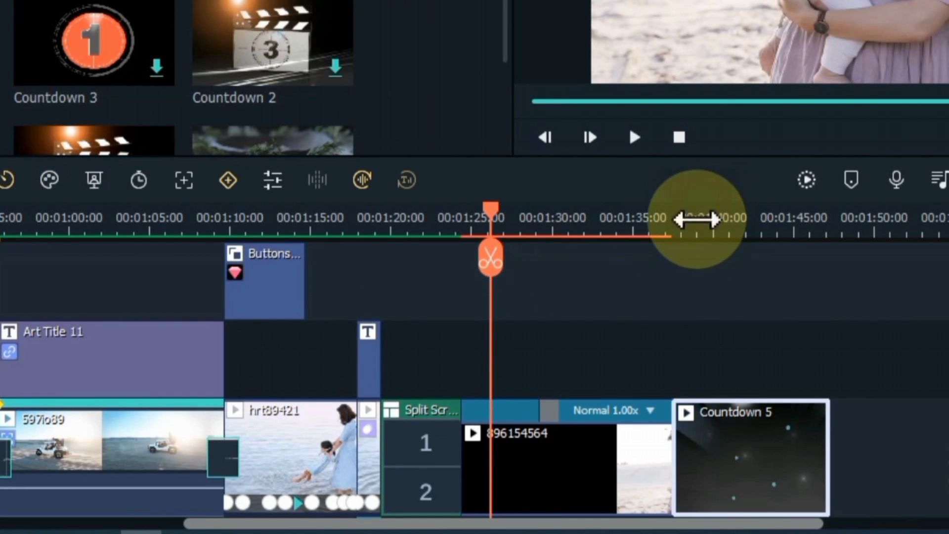
# Play the countdown, fit the timeline to the view, and delete Countdown 5.
pyautogui.click(692, 219)
pyautogui.press('space')
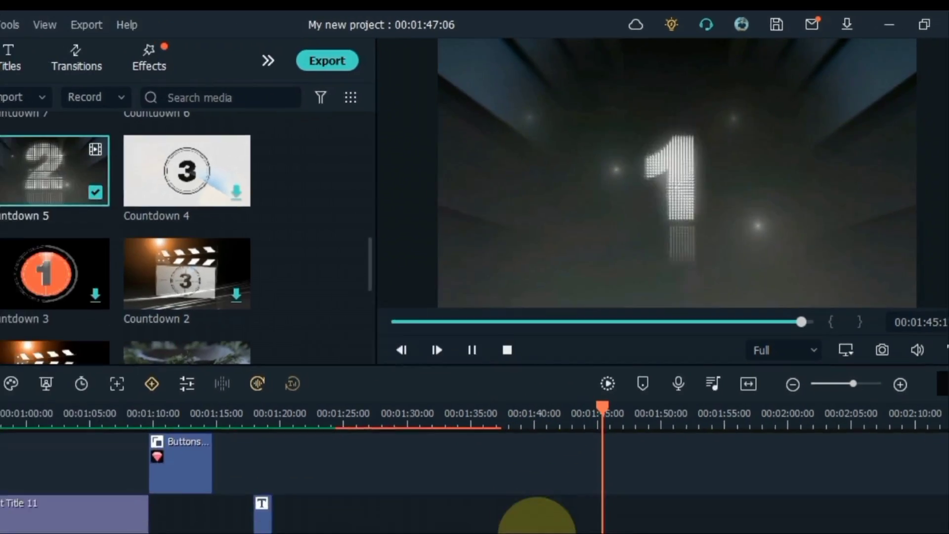
pyautogui.press('space')
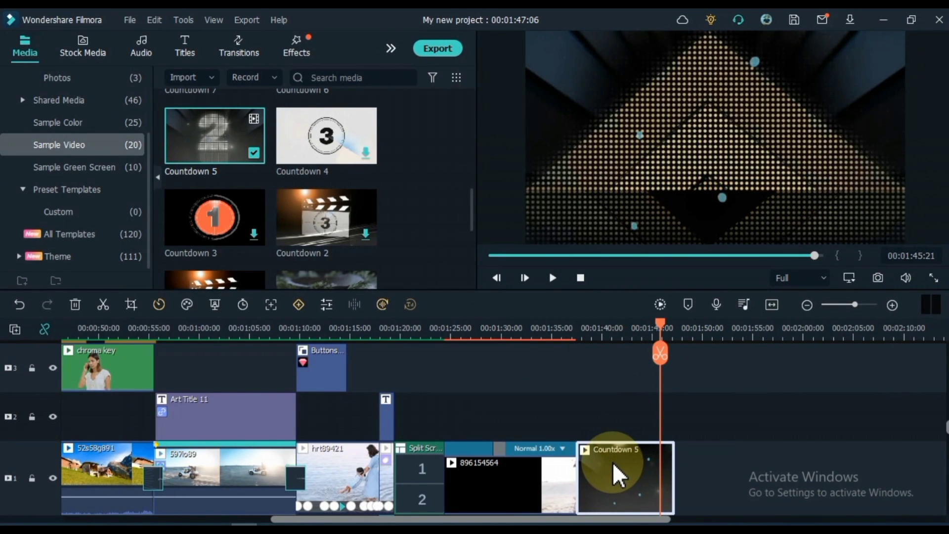
pyautogui.click(772, 304)
pyautogui.press('Delete')
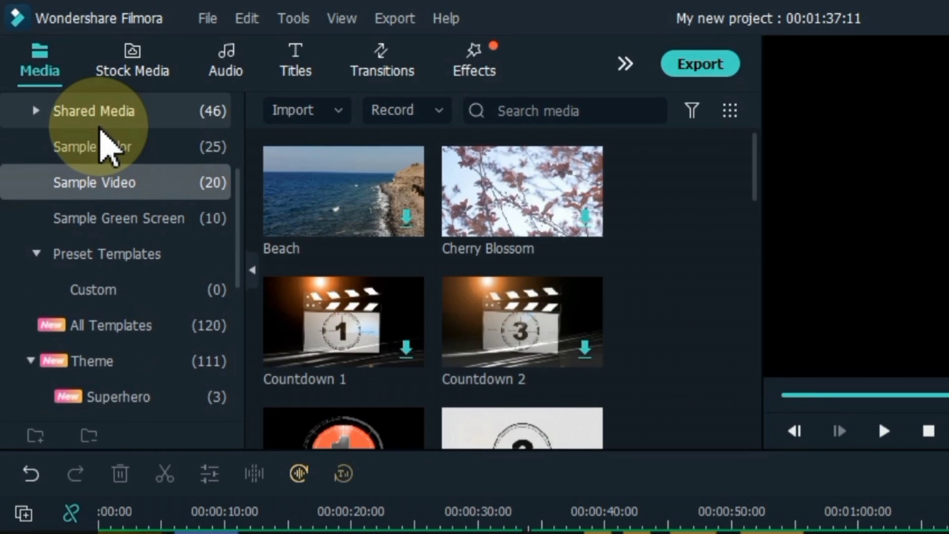
# Show Project Media and filter it to video items only, then audio only.
pyautogui.scroll(5, 101, 130)
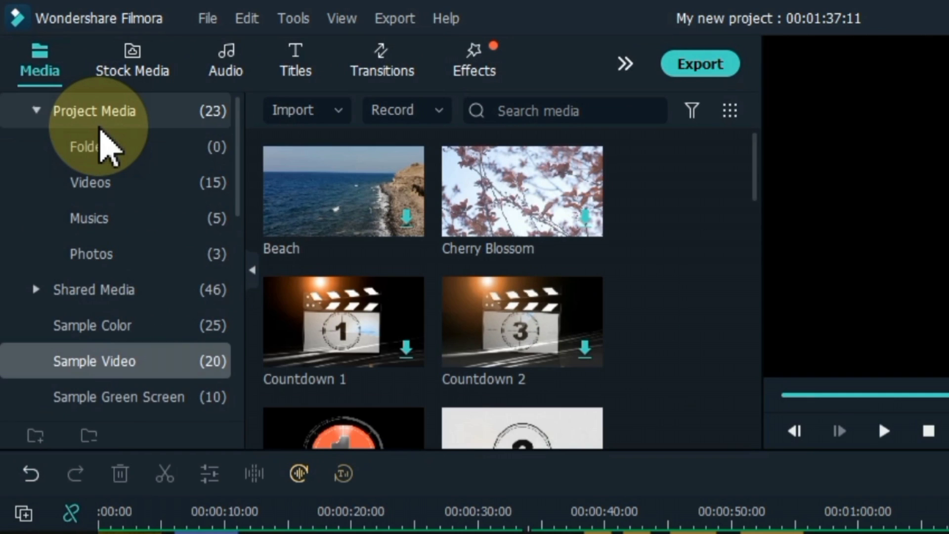
pyautogui.click(102, 127)
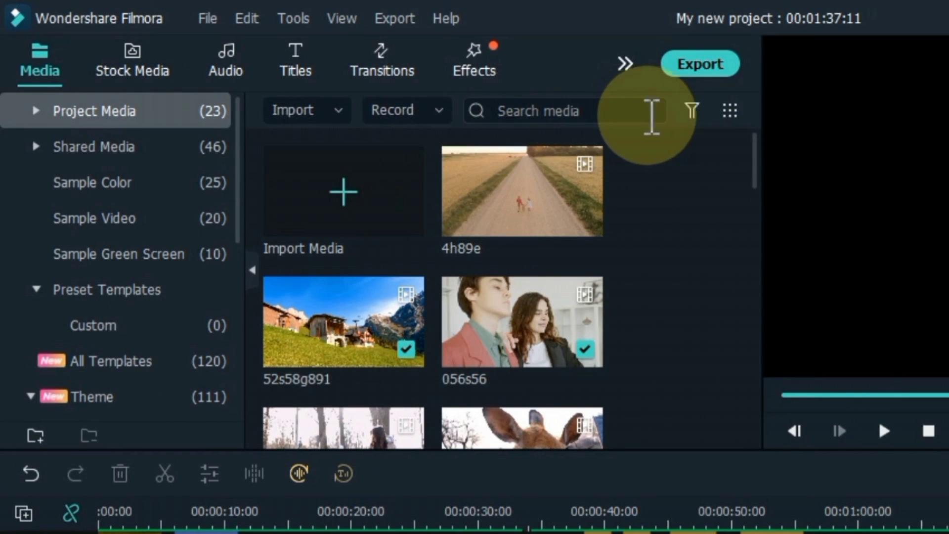
pyautogui.click(693, 110)
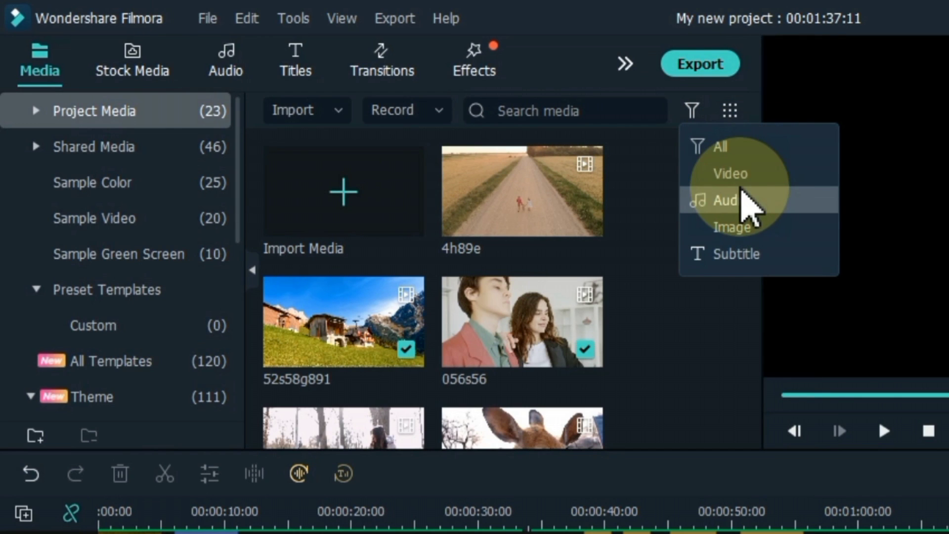
pyautogui.click(720, 144)
pyautogui.click(709, 118)
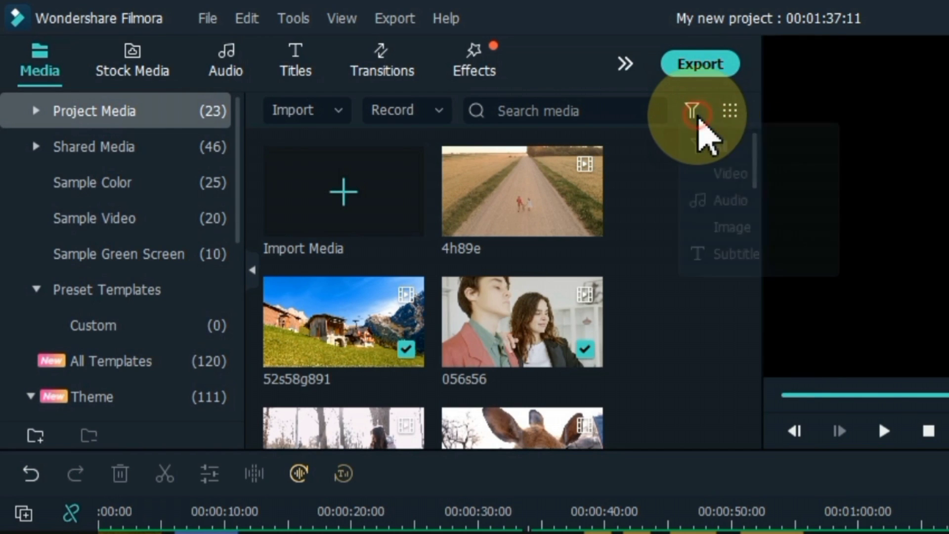
pyautogui.click(731, 166)
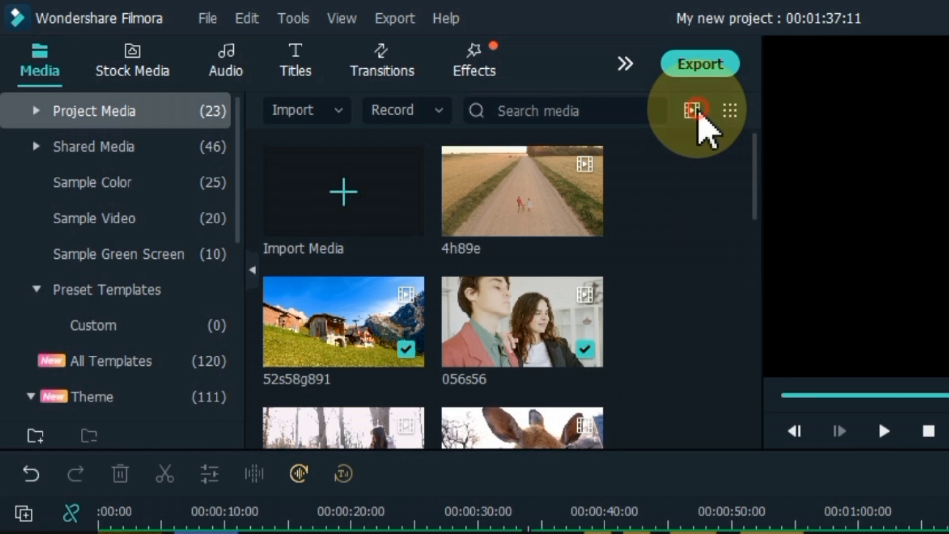
pyautogui.click(695, 113)
pyautogui.click(732, 200)
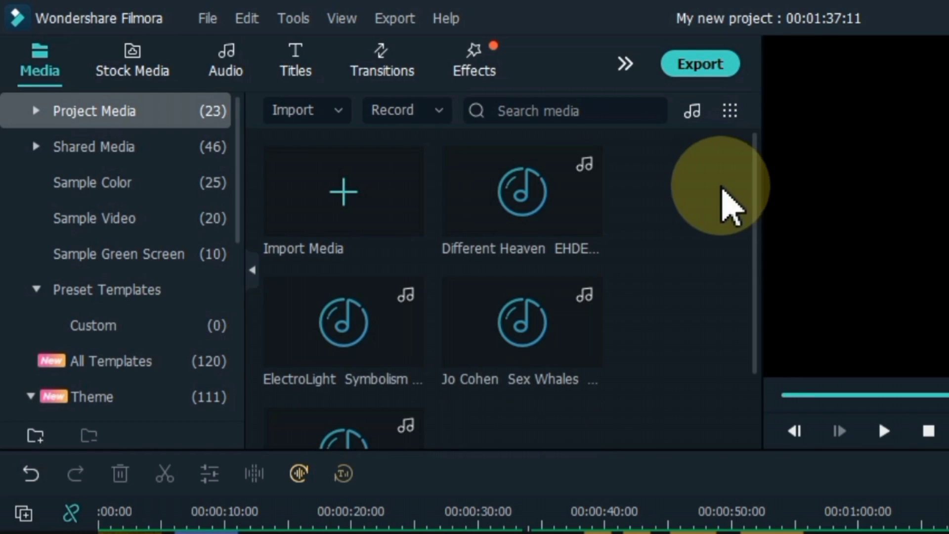
# Filter the project media to images, then subtitles, then back to all types.
pyautogui.click(693, 113)
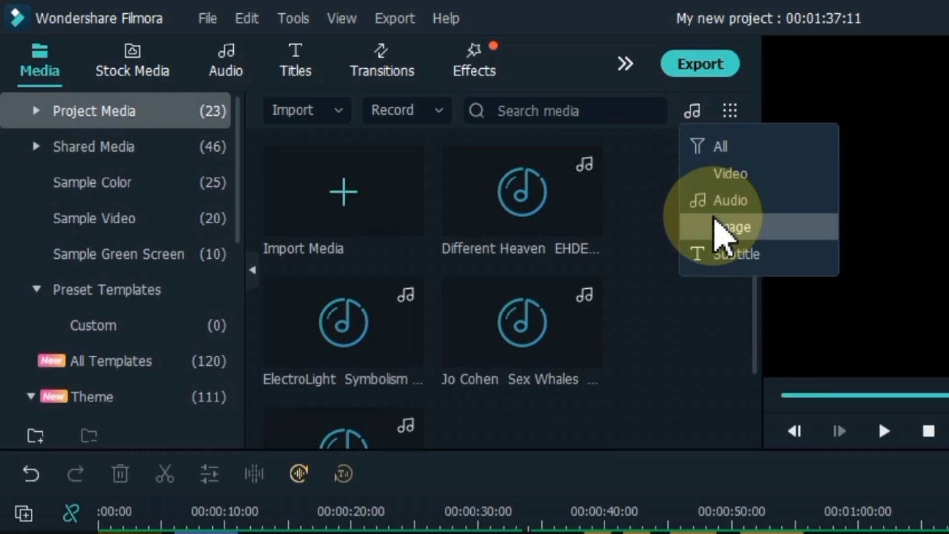
pyautogui.click(718, 227)
pyautogui.click(693, 113)
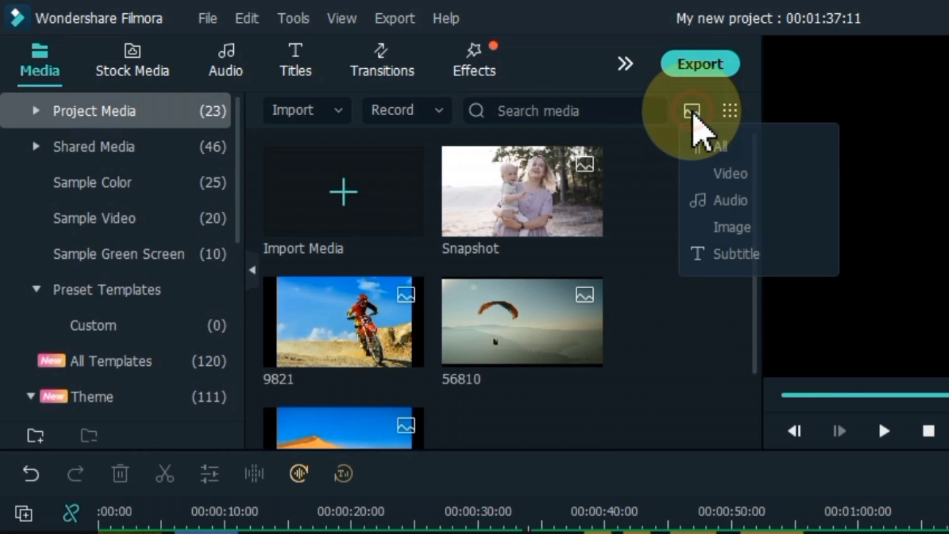
pyautogui.click(733, 255)
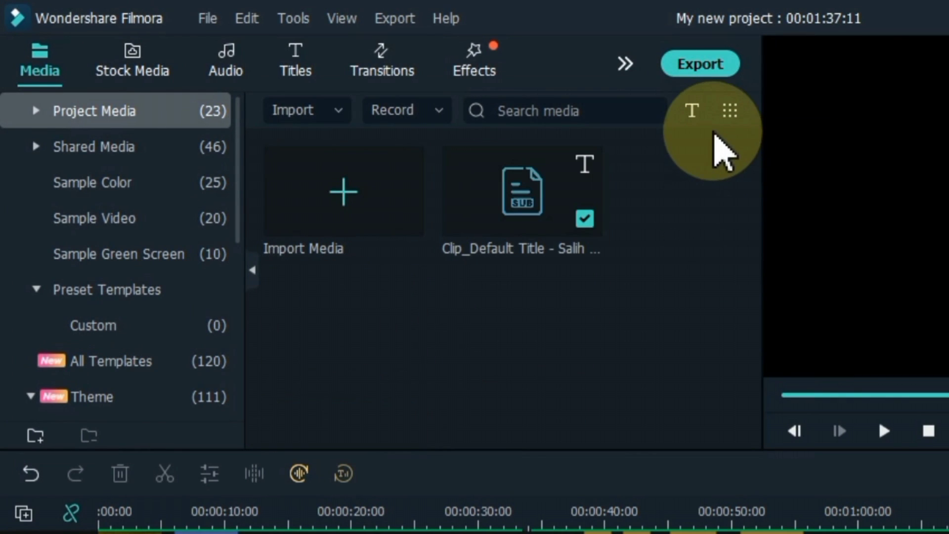
pyautogui.click(695, 115)
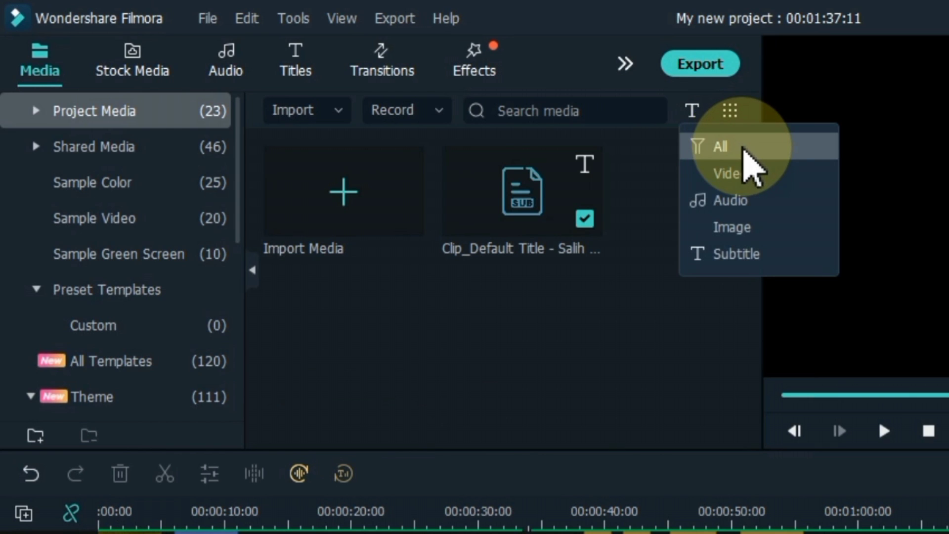
pyautogui.click(742, 149)
# Switch media thumbnails to Medium, then Small, then back to Large.
pyautogui.click(731, 112)
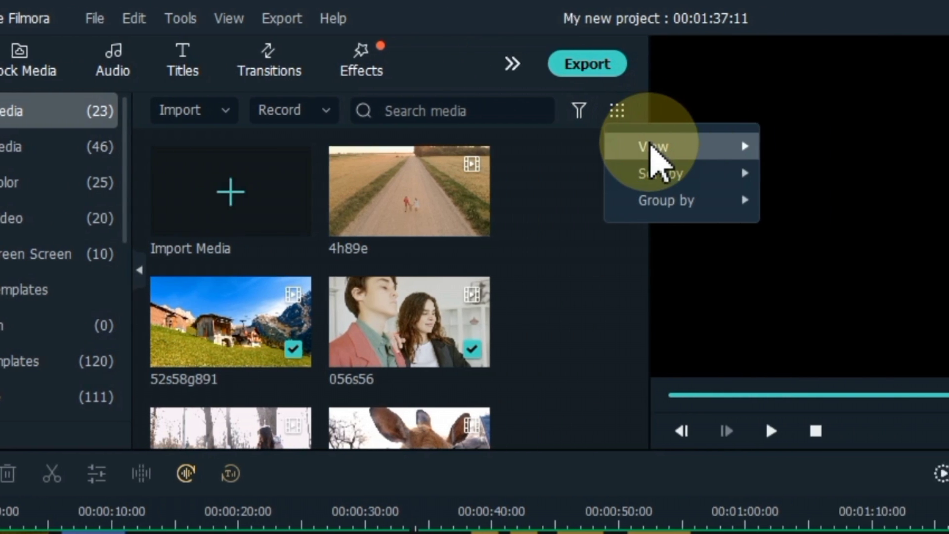
pyautogui.moveTo(763, 149)
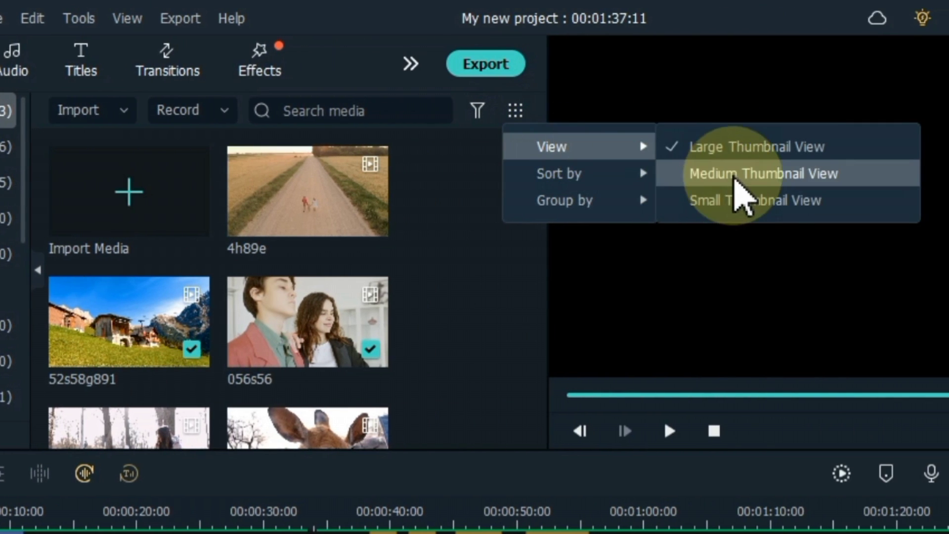
pyautogui.click(734, 174)
pyautogui.click(515, 110)
pyautogui.moveTo(628, 148)
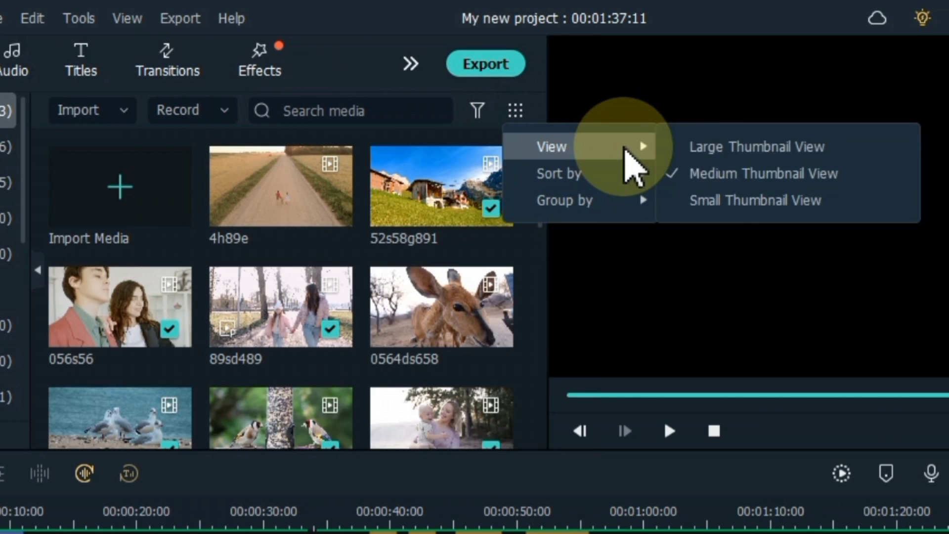
pyautogui.click(723, 200)
pyautogui.click(516, 110)
pyautogui.click(717, 149)
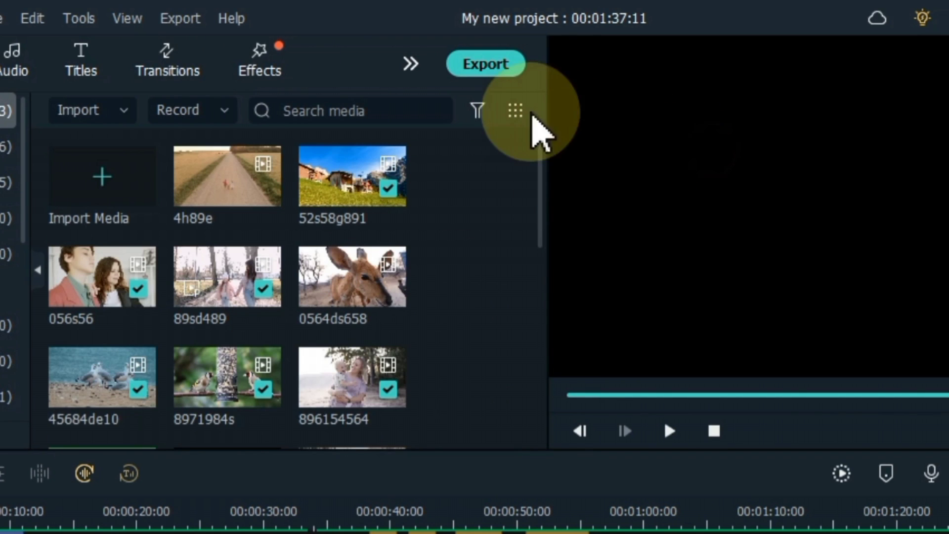
# Look over the Sort by and Group by options, then fit the whole project into the timeline.
pyautogui.click(515, 110)
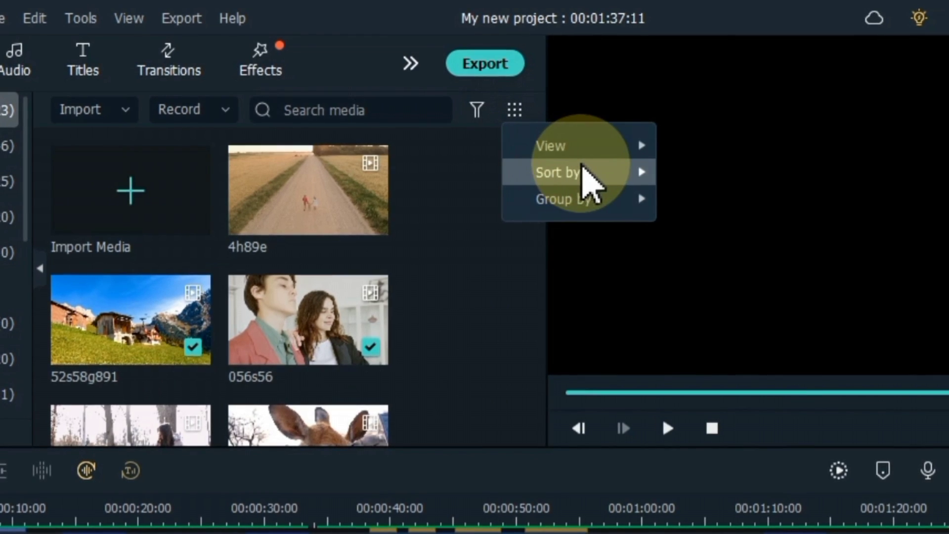
pyautogui.moveTo(584, 173)
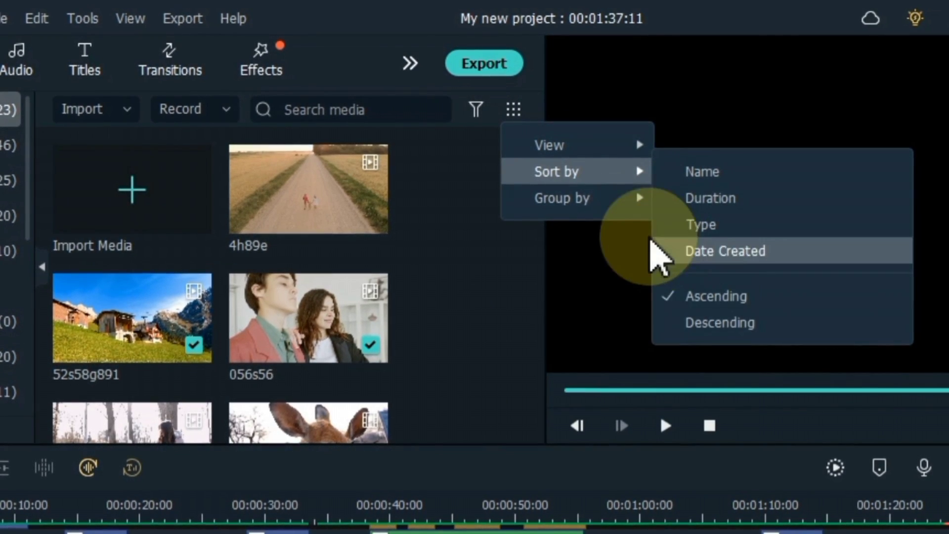
pyautogui.moveTo(608, 203)
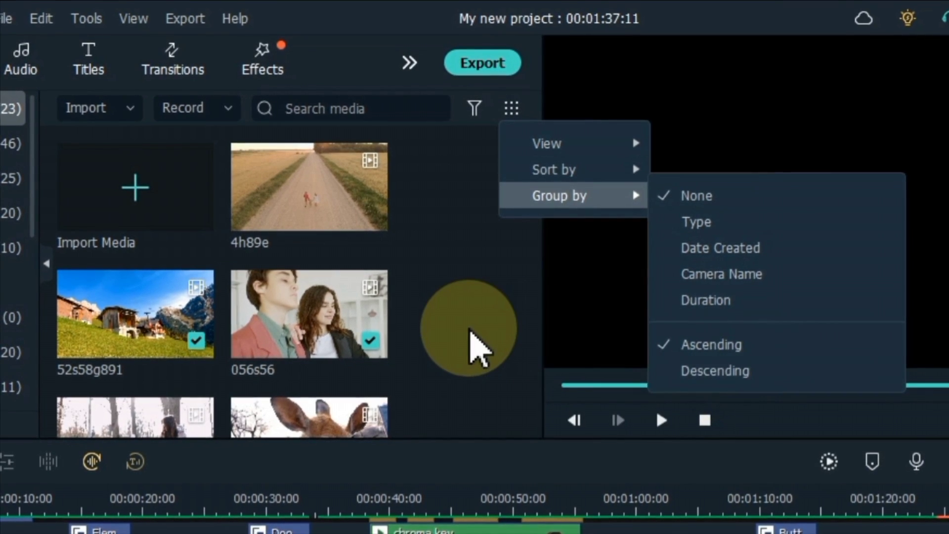
pyautogui.click(471, 340)
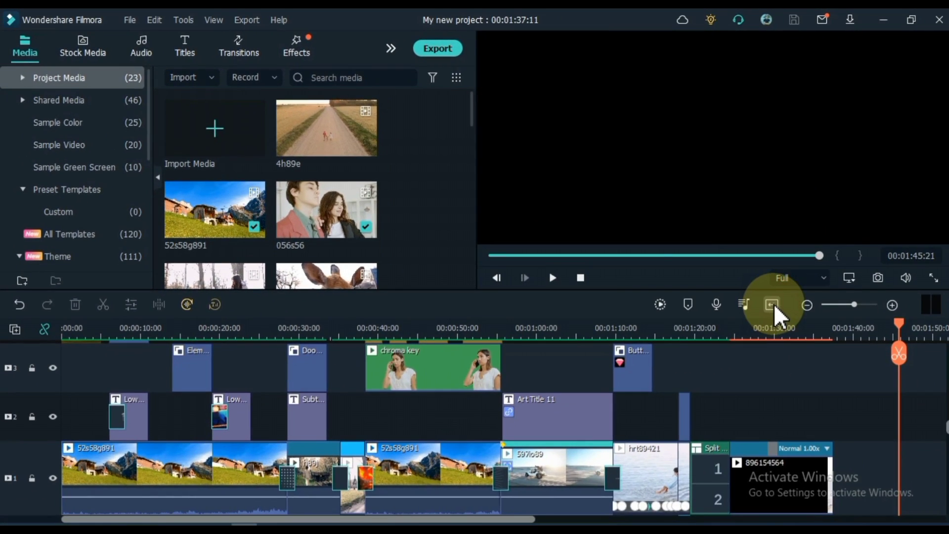
pyautogui.click(773, 305)
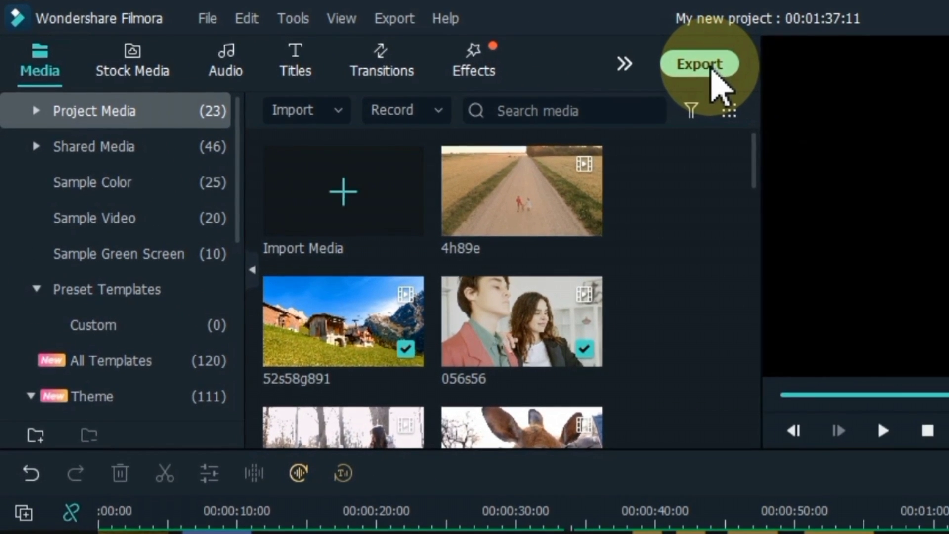
# Browse the Device, YouTube, Vimeo and DVD export options, ending on Local MP4 output.
pyautogui.click(712, 71)
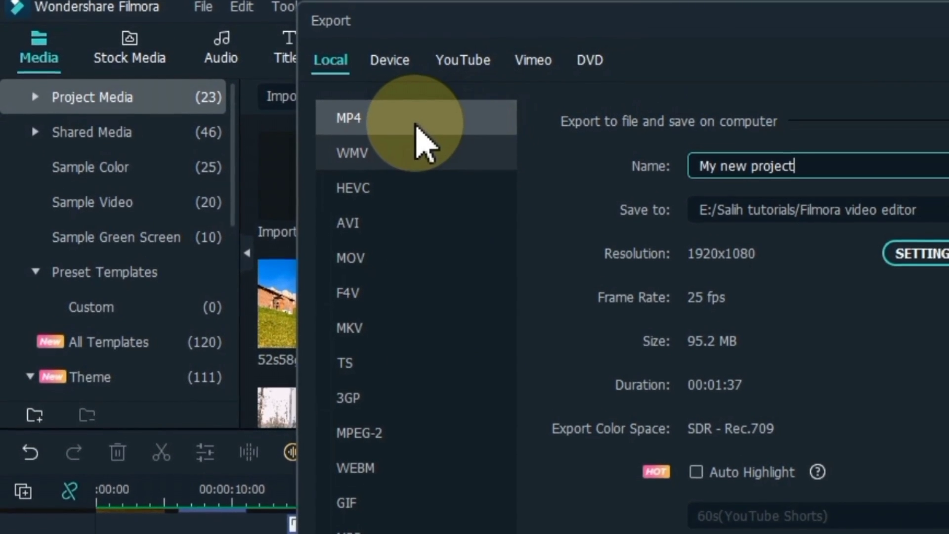
pyautogui.click(392, 59)
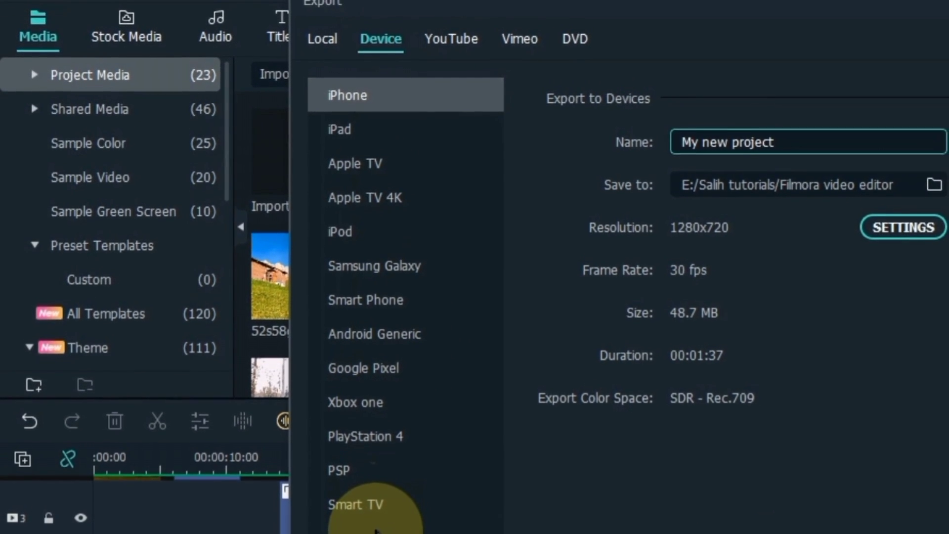
pyautogui.click(442, 42)
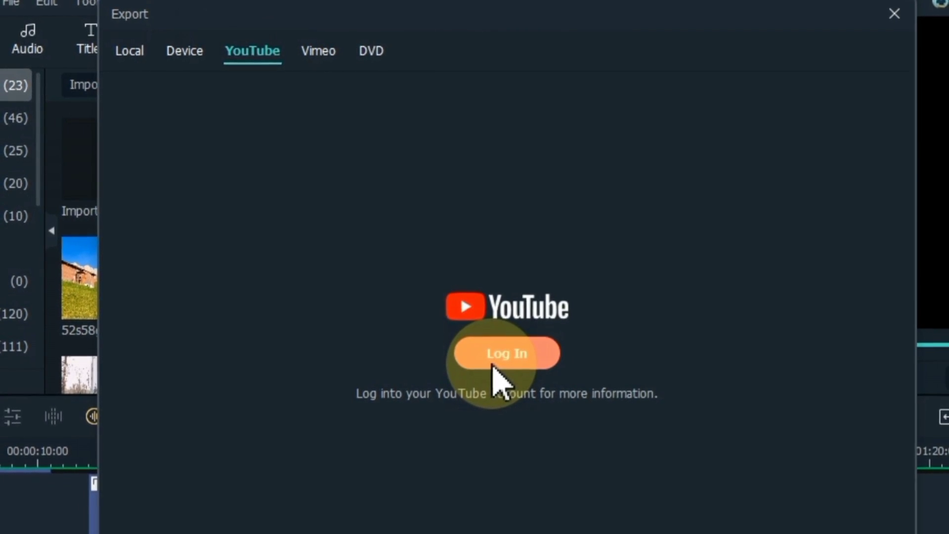
pyautogui.click(321, 60)
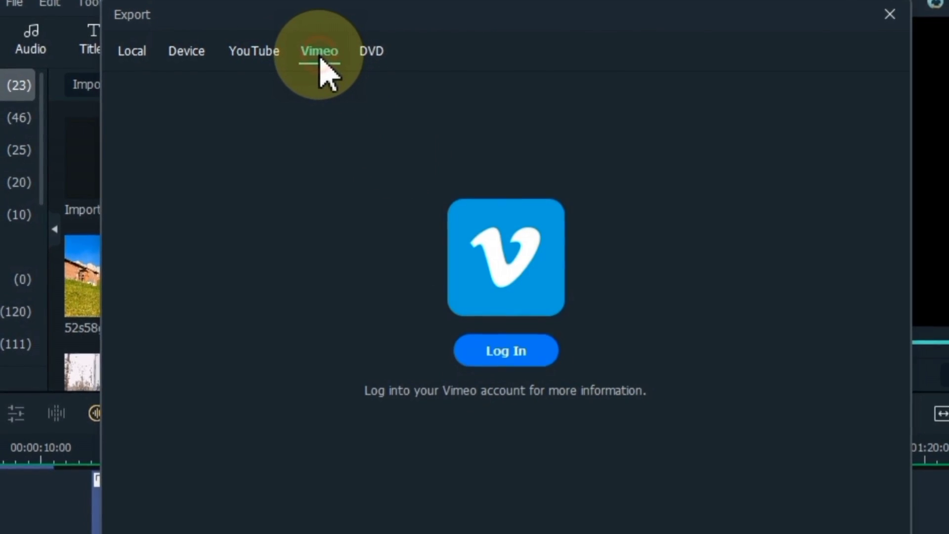
pyautogui.click(370, 55)
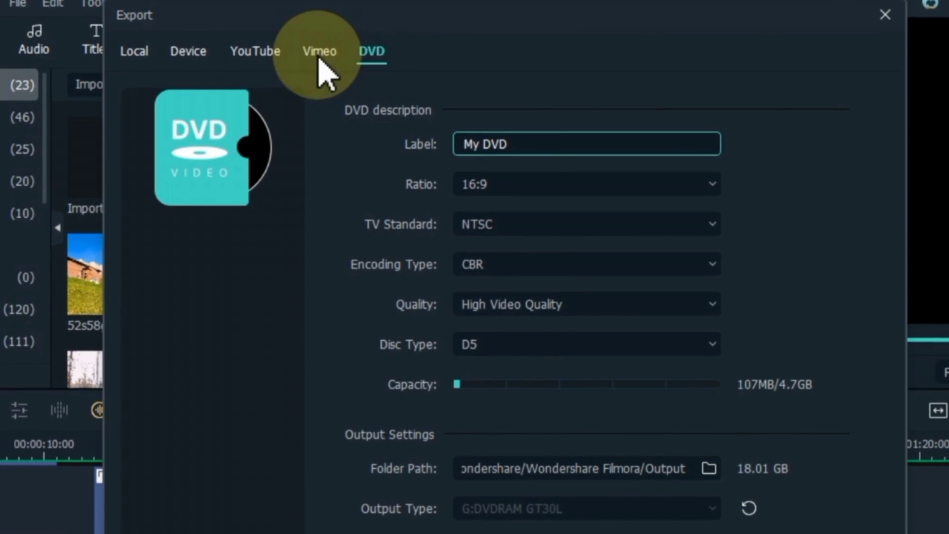
pyautogui.click(137, 52)
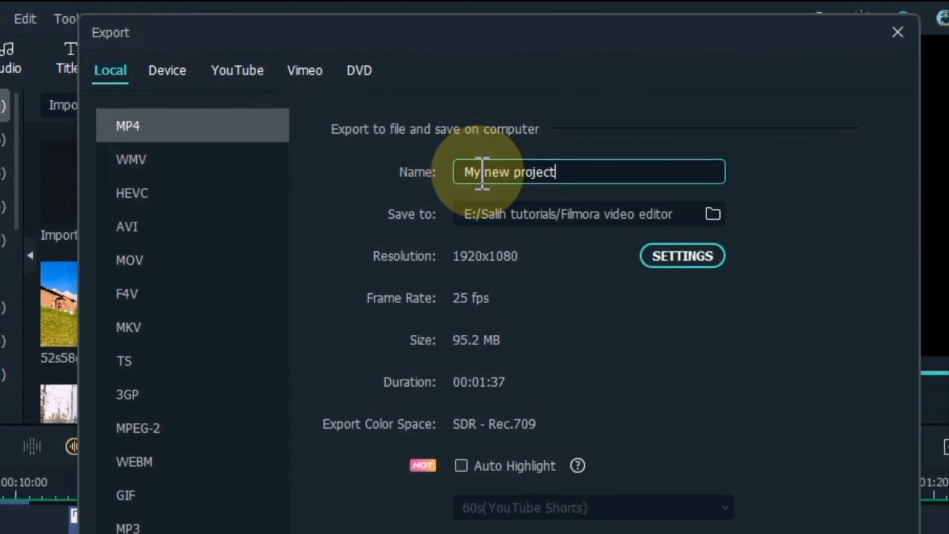
# Keep the save folder, then confirm 1920x1080, 25 fps and 8000 kbps in the MP4 settings.
pyautogui.click(709, 217)
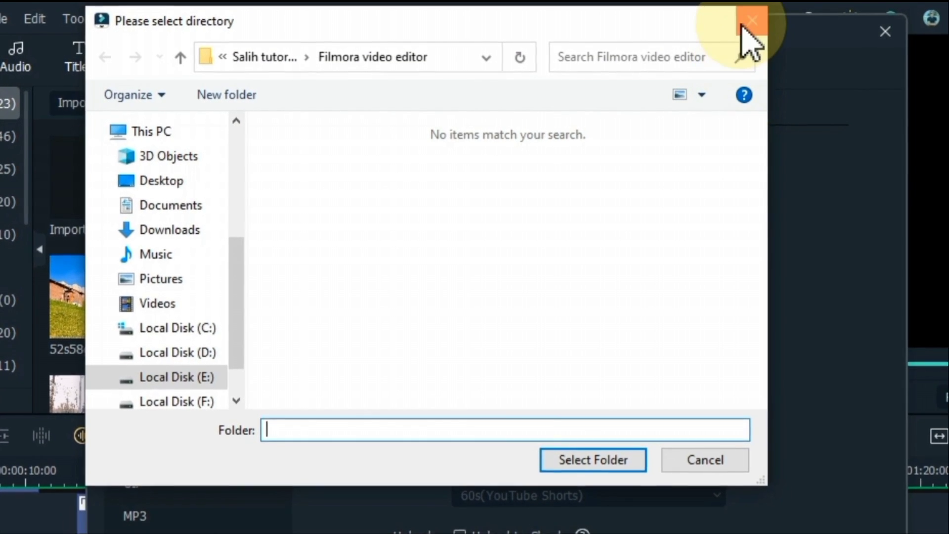
pyautogui.click(744, 22)
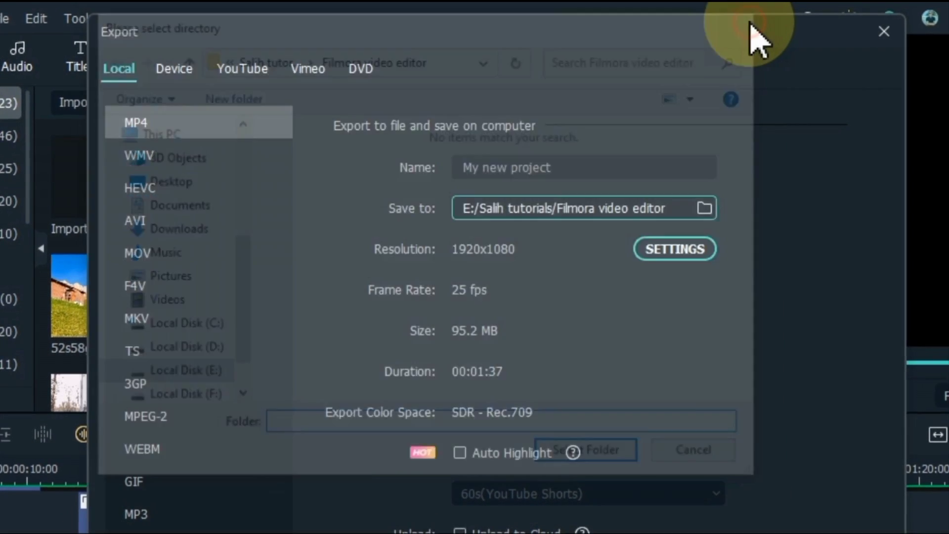
pyautogui.click(673, 247)
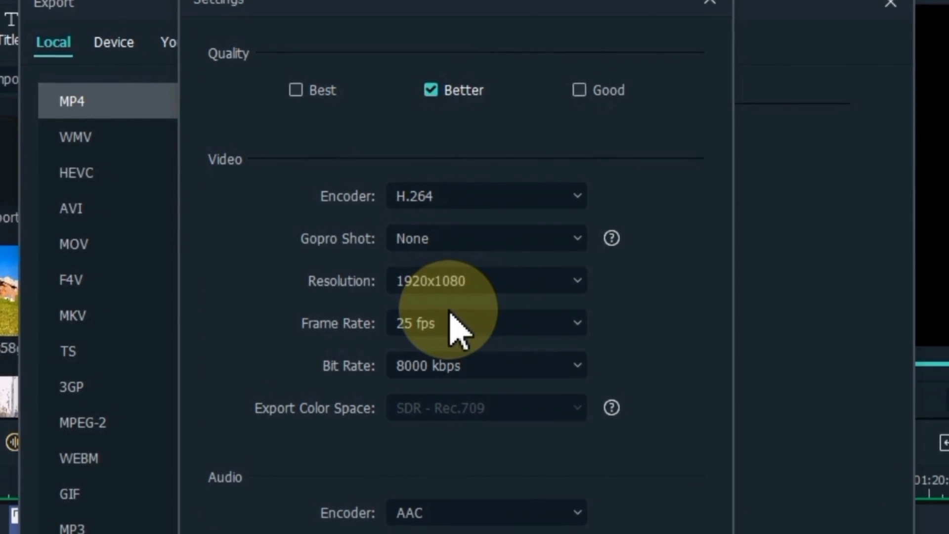
pyautogui.click(451, 278)
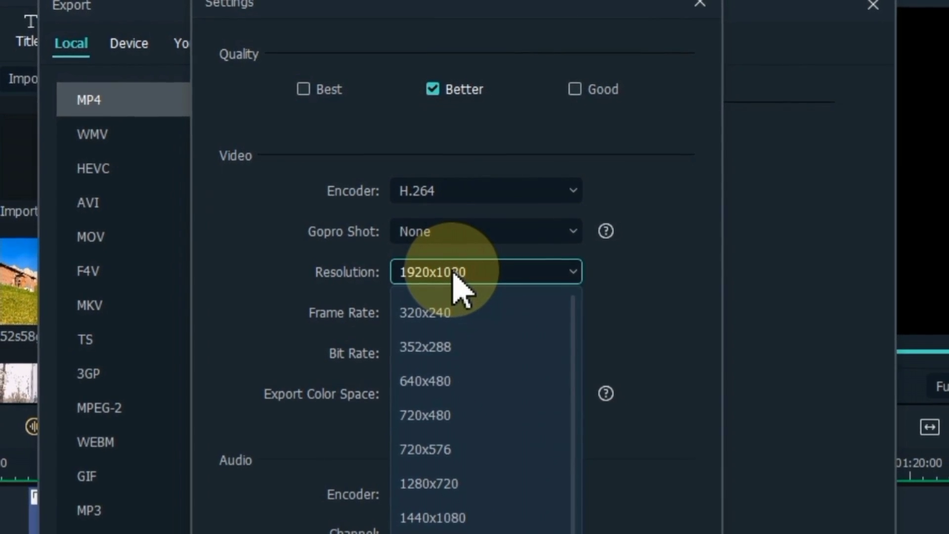
pyautogui.click(453, 271)
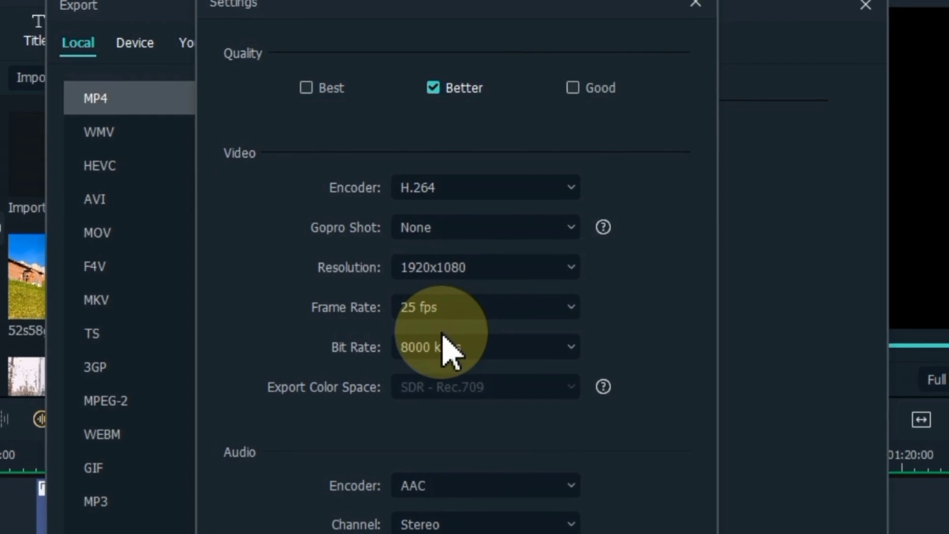
pyautogui.click(439, 305)
pyautogui.click(439, 302)
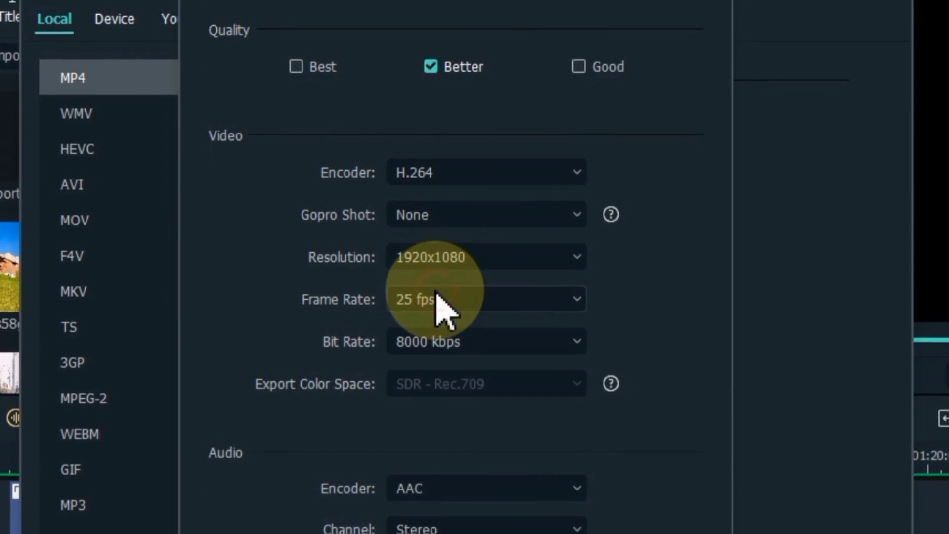
pyautogui.click(460, 337)
pyautogui.click(464, 333)
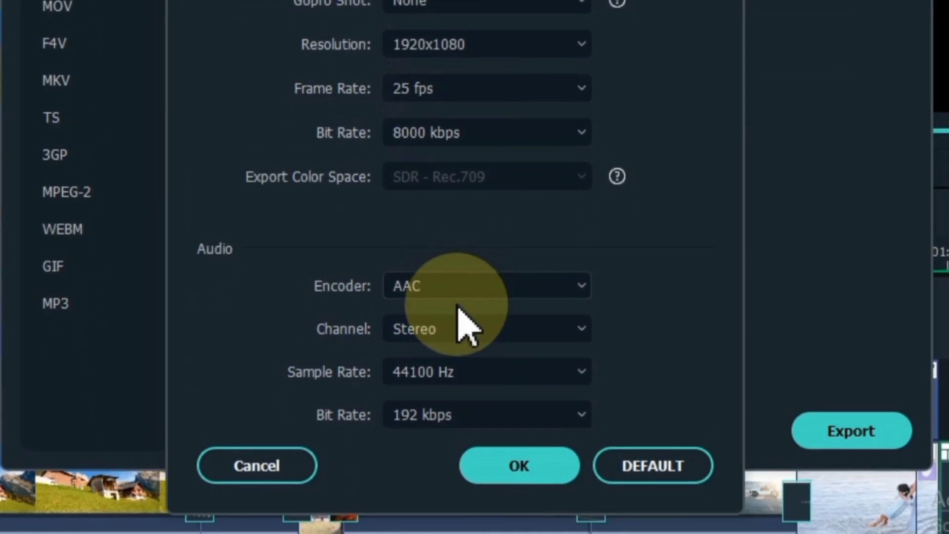
# Confirm the settings and render the project to My new project.mp4.
pyautogui.click(533, 442)
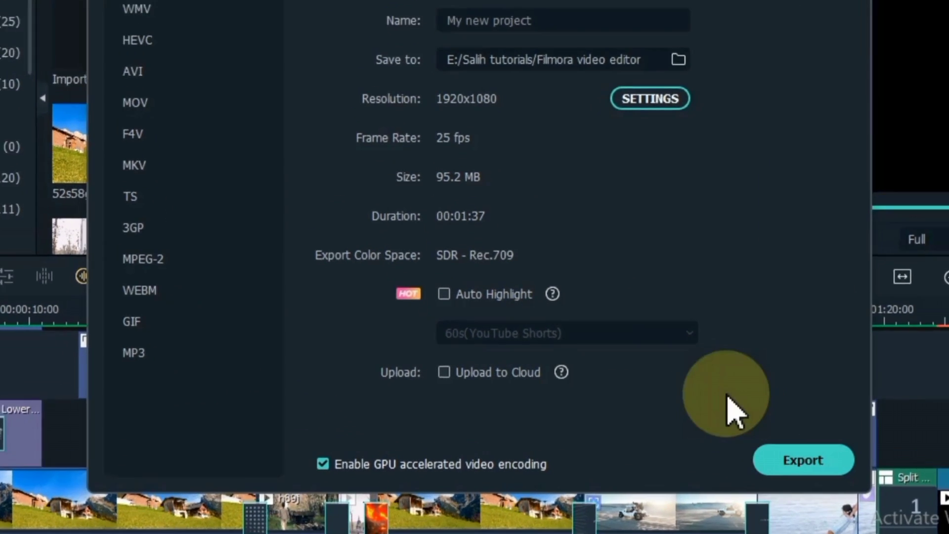
pyautogui.click(702, 437)
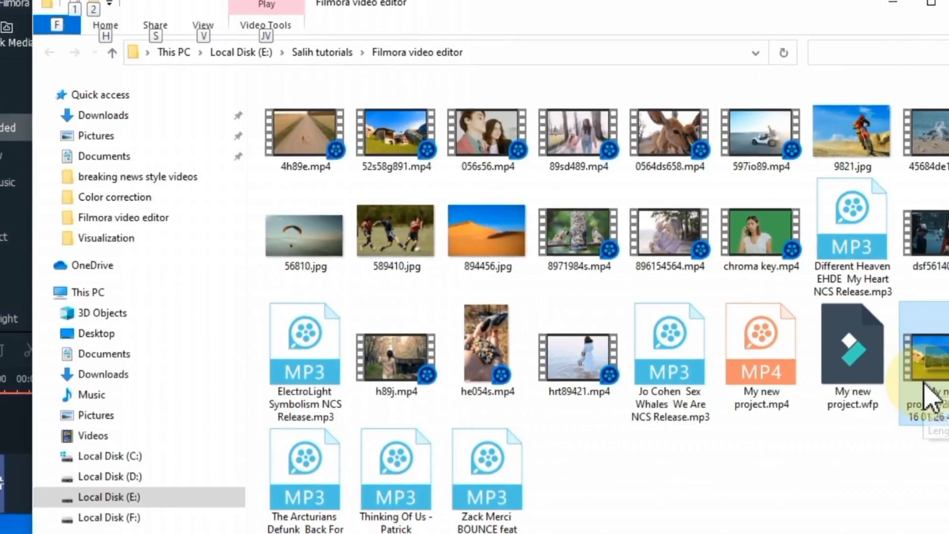
pyautogui.doubleClick(920, 383)
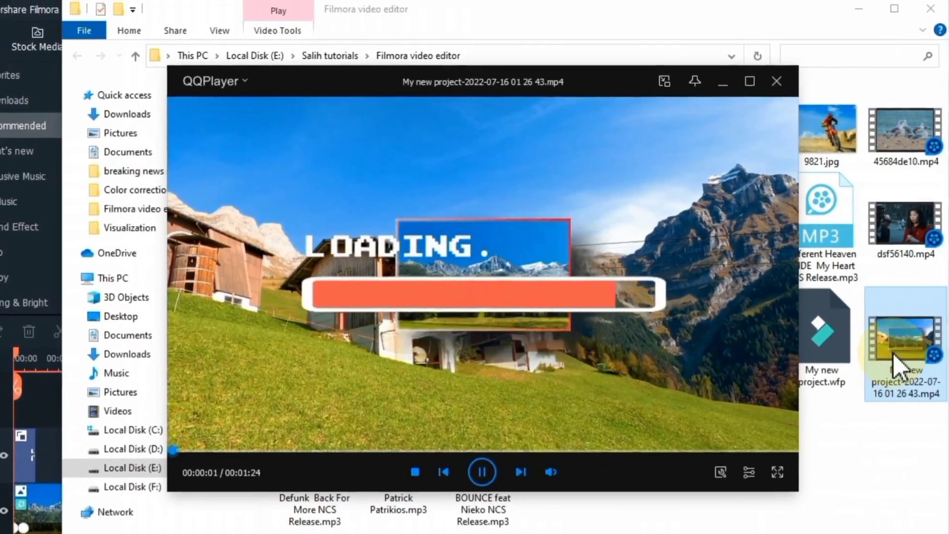